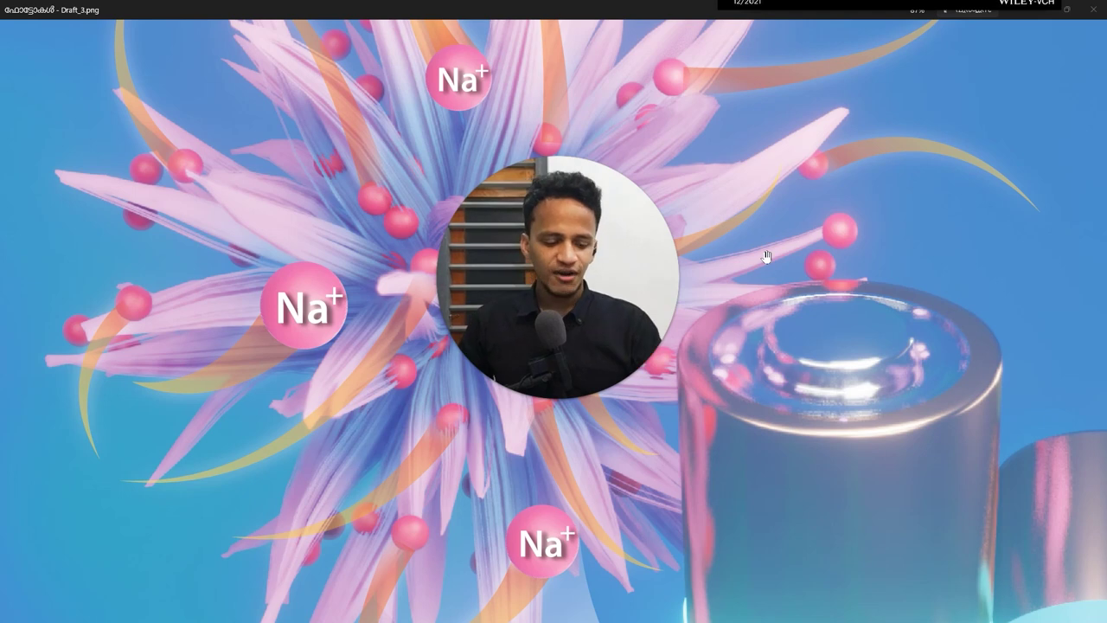
Step: Zoom the Photos view out so the whole Draft_3.png illustration fits the window
scroll(278, 377, down, 1)
scroll(278, 377, down, 2)
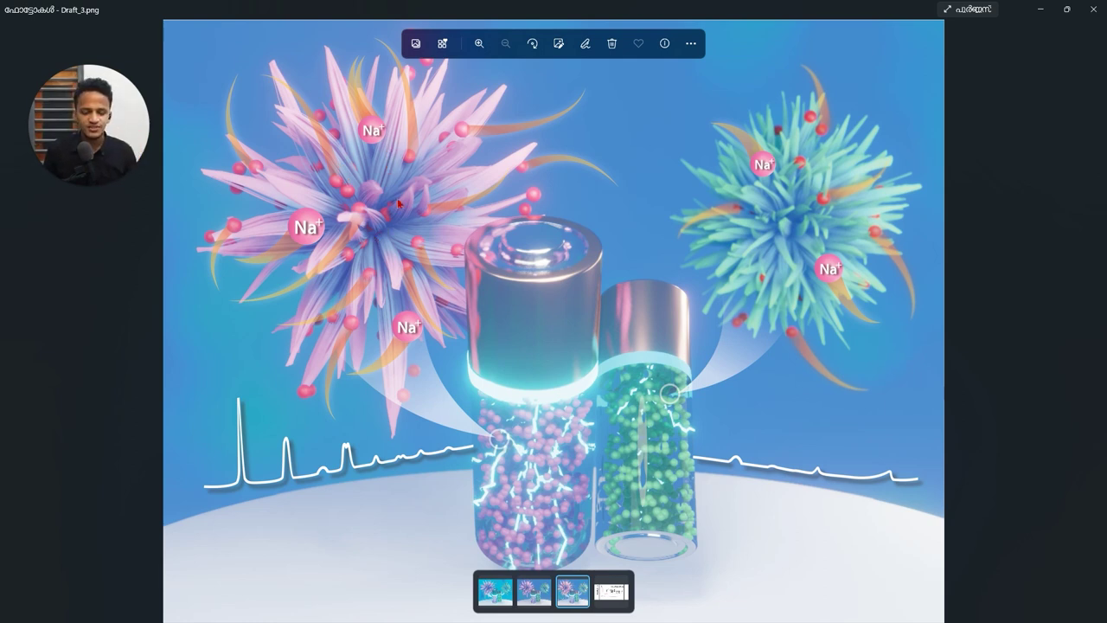
scroll(865, 226, up, 5)
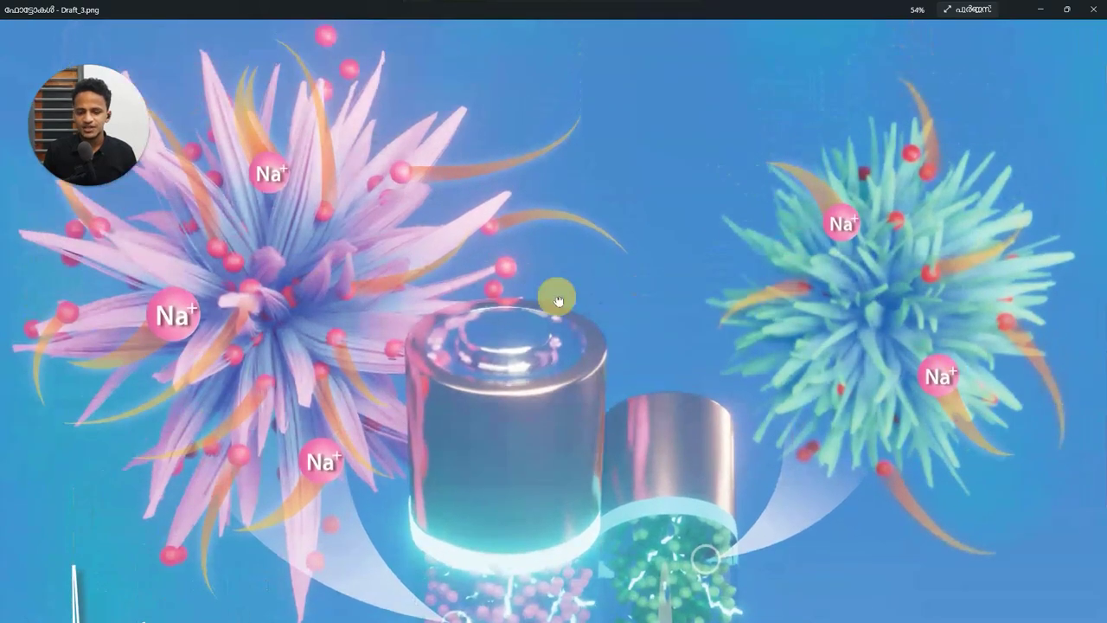
scroll(727, 396, up, 1)
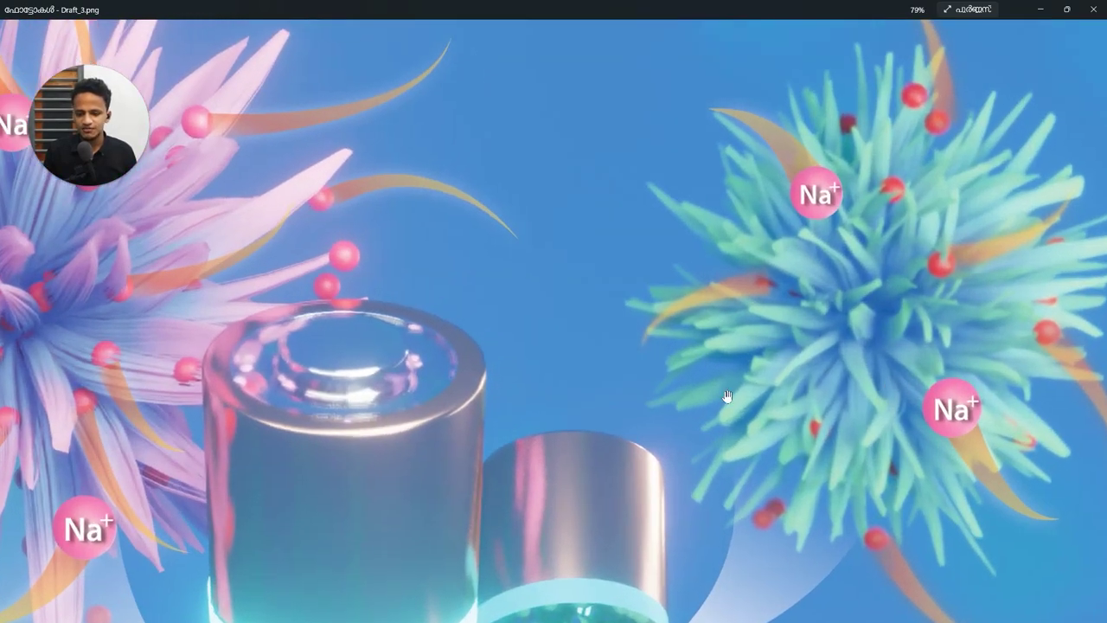
scroll(754, 418, down, 5)
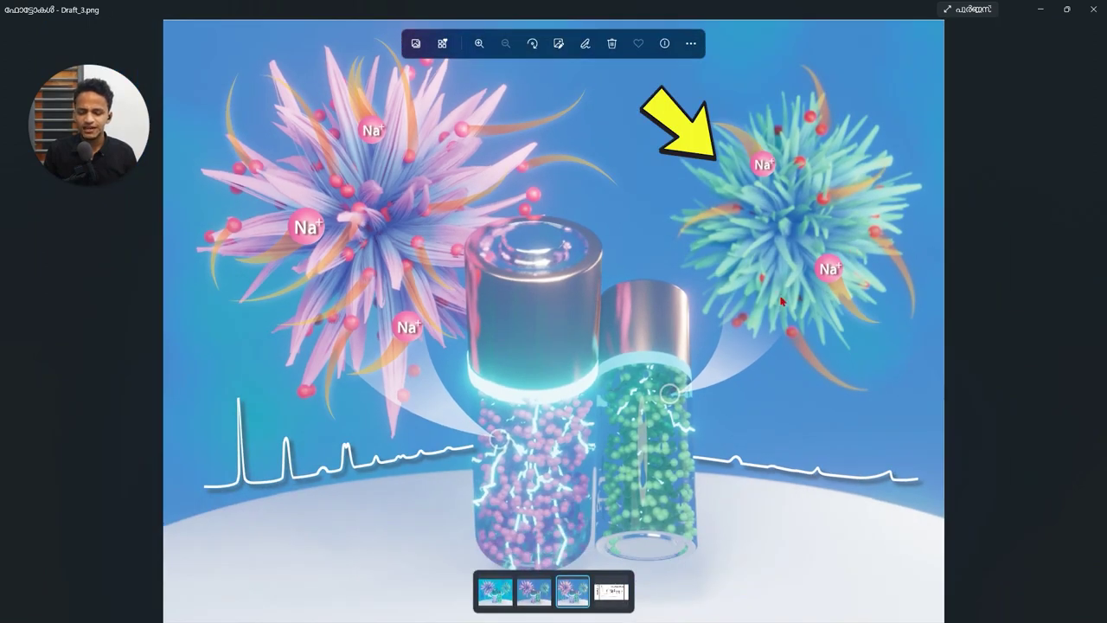
scroll(845, 206, up, 2)
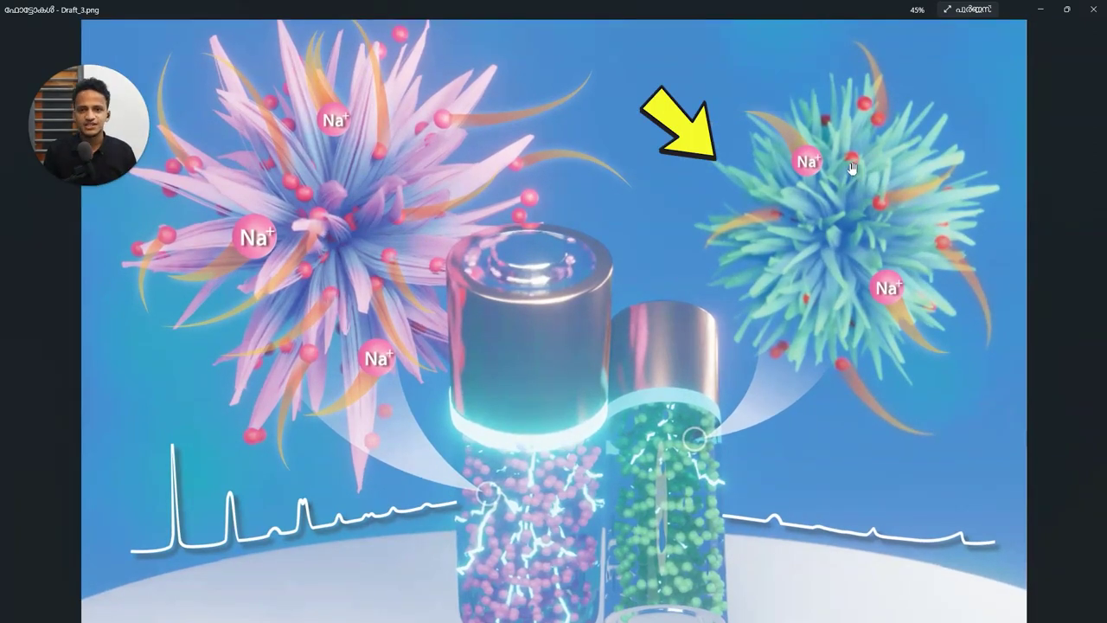
scroll(302, 195, up, 2)
scroll(346, 234, down, 2)
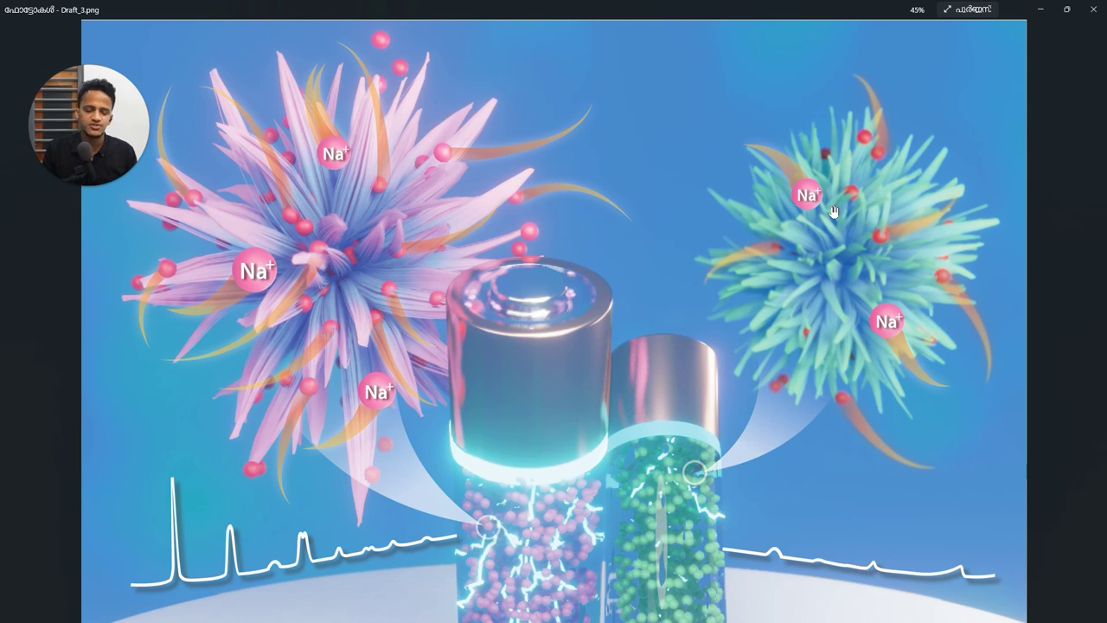
key(ctrl+0)
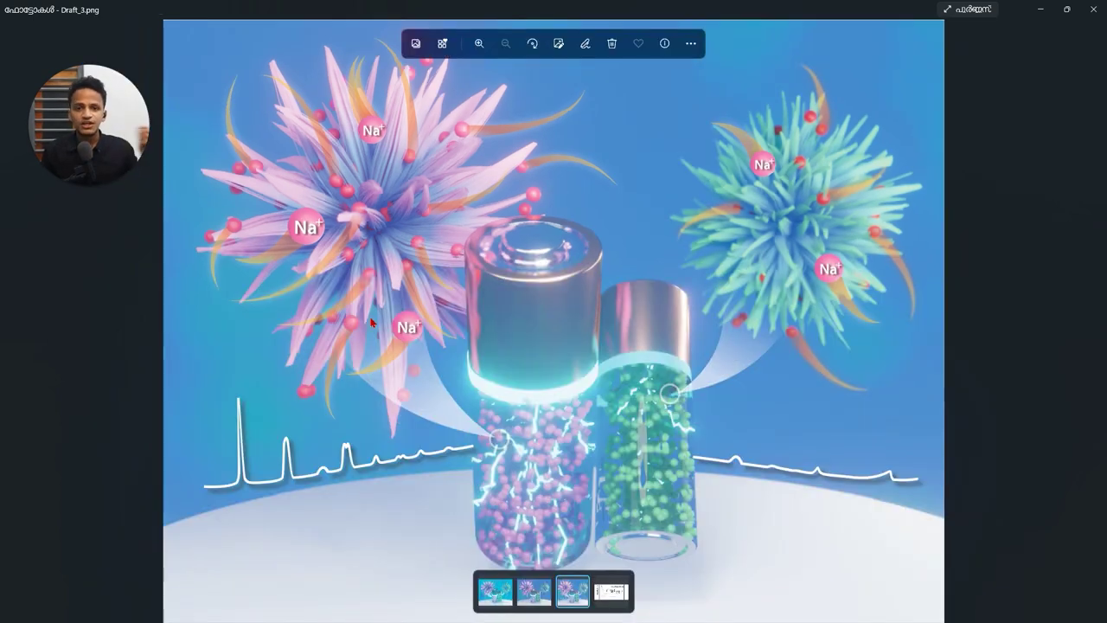
Step: Bring up the supporting-information PDF in Chrome and zoom to 381% on page-2 micrographs (b) and (c)
click(411, 609)
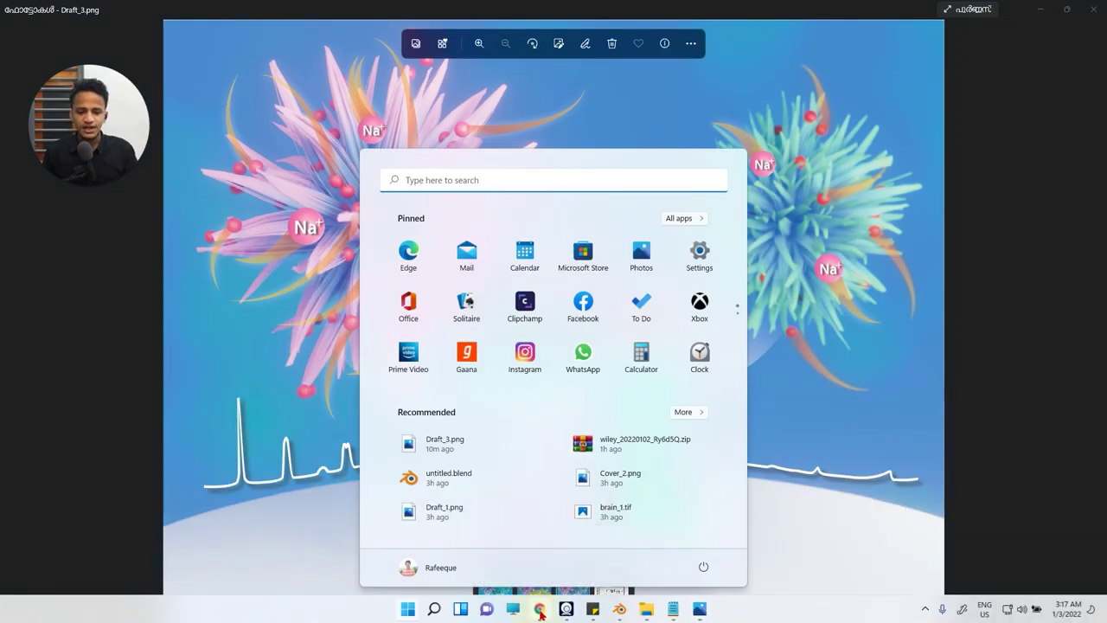
click(543, 609)
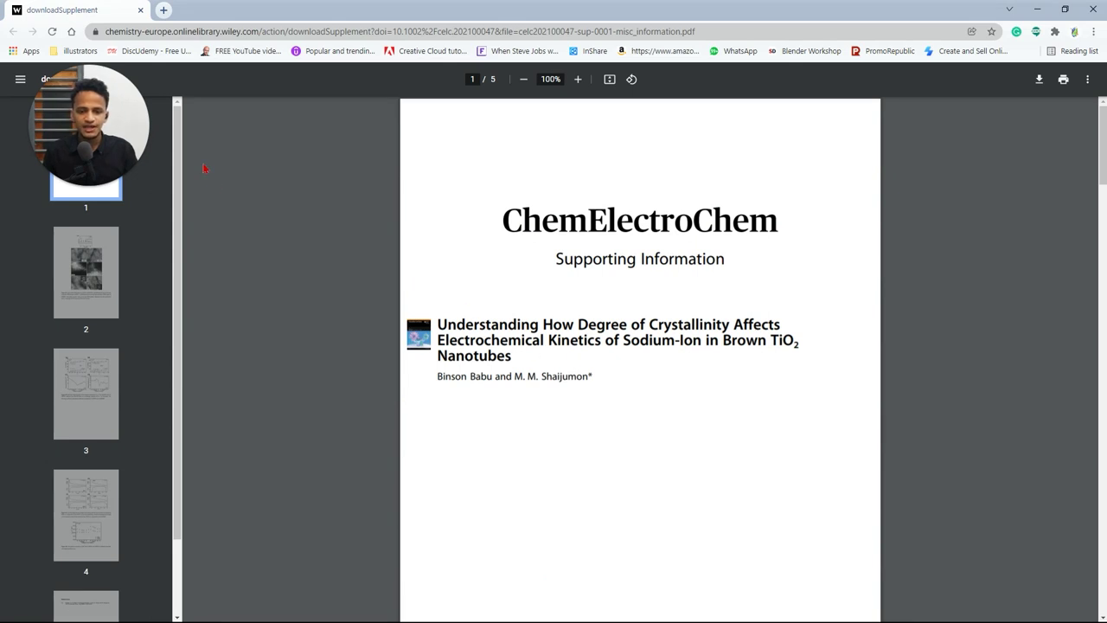
drag(112, 136, 318, 290)
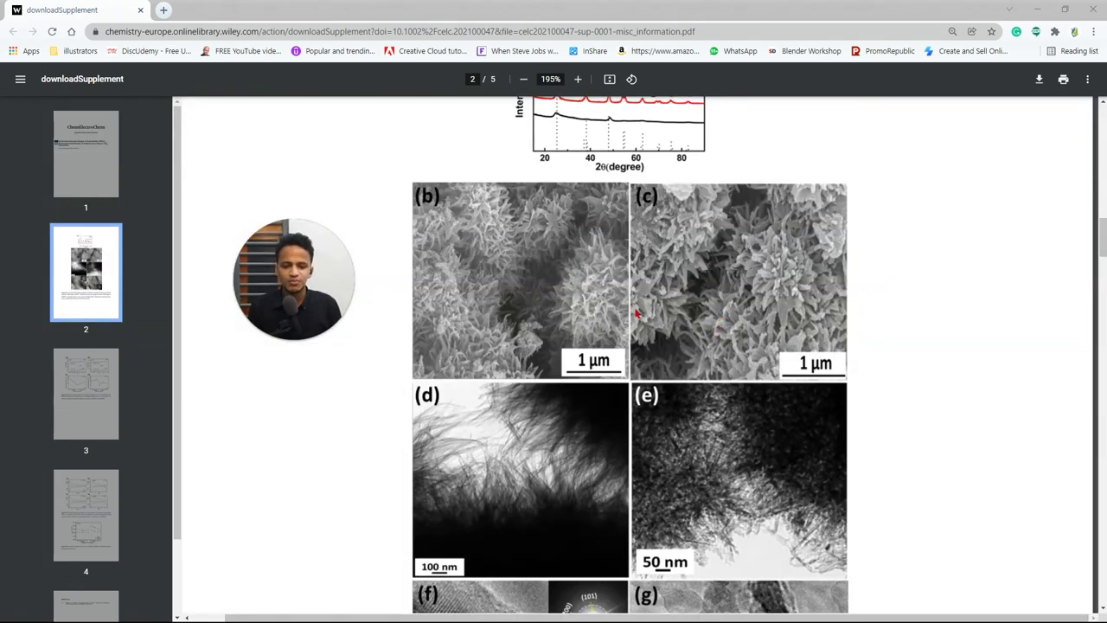
ctrl+scroll(474, 228, up, 3)
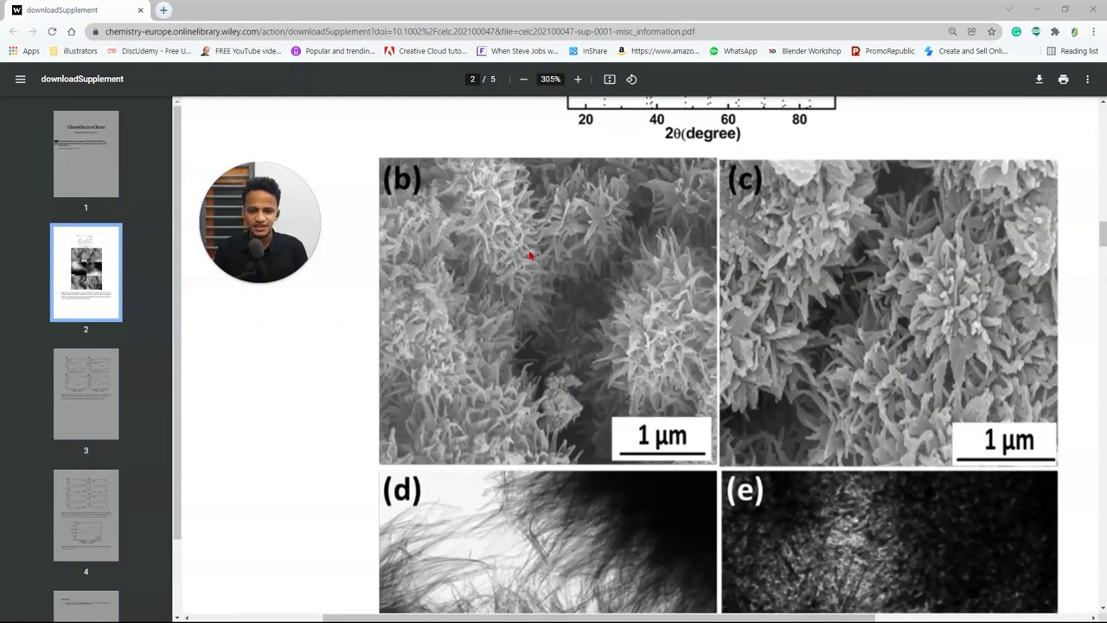
scroll(545, 318, up, 2)
ctrl+scroll(519, 390, up, 1)
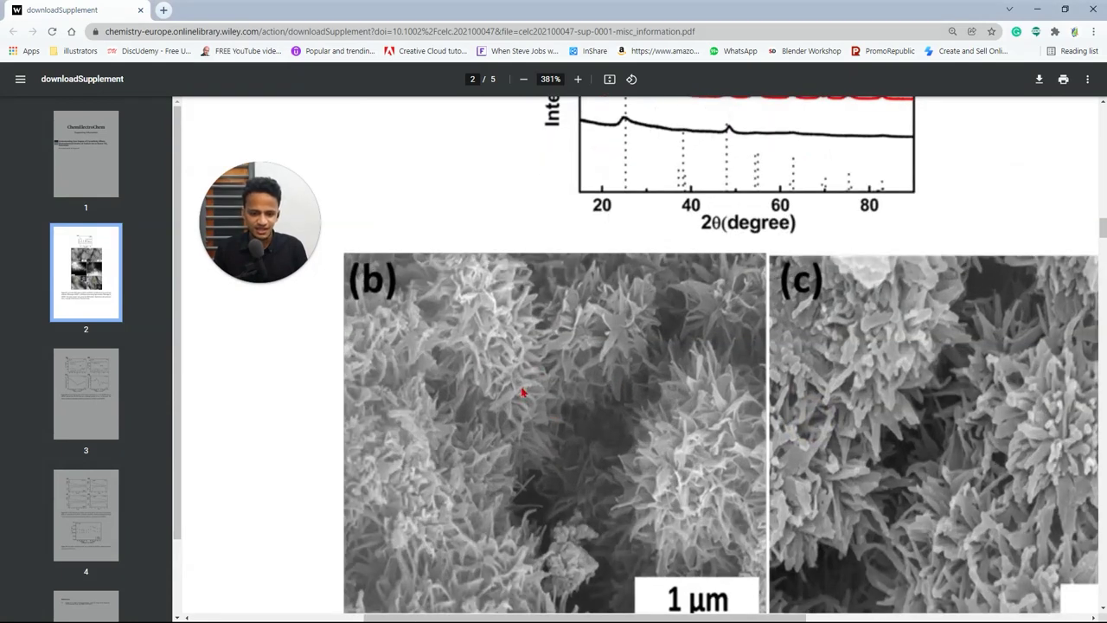
scroll(534, 383, down, 2)
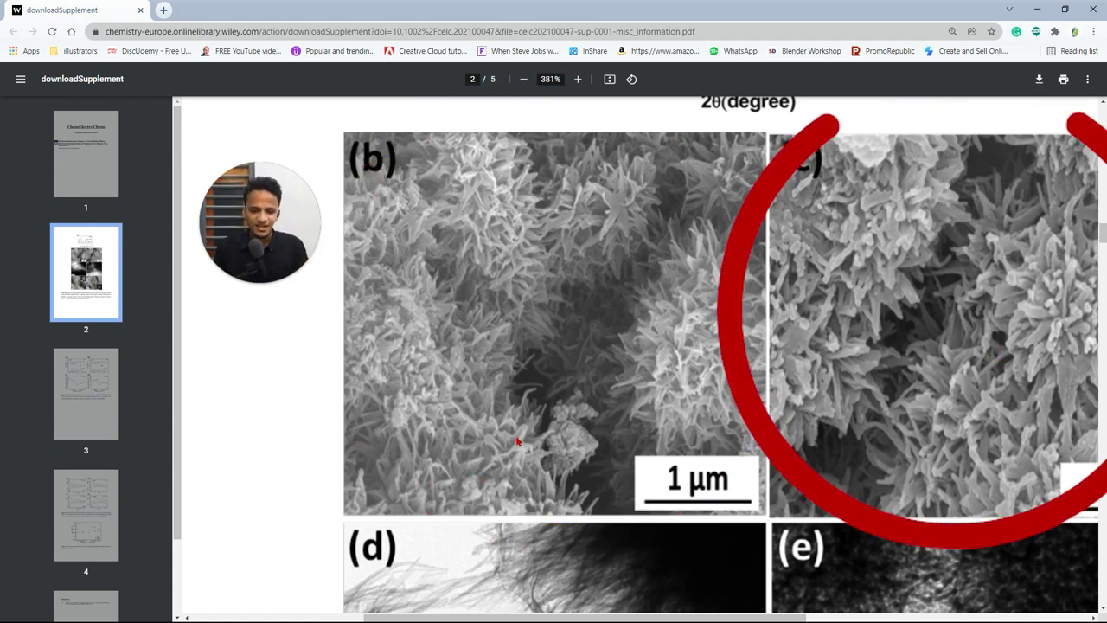
Step: Zoom the PDF to 500% on fibrous micrographs (d) and (e) and scroll across panels (f) and (g)
scroll(548, 420, down, 4)
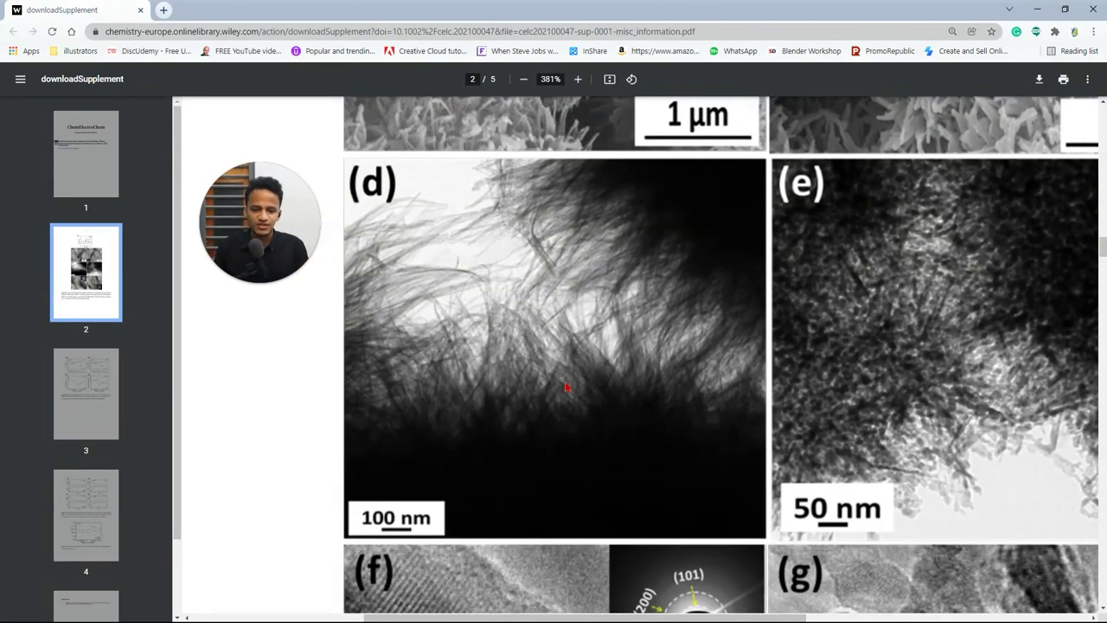
ctrl+scroll(565, 386, up, 2)
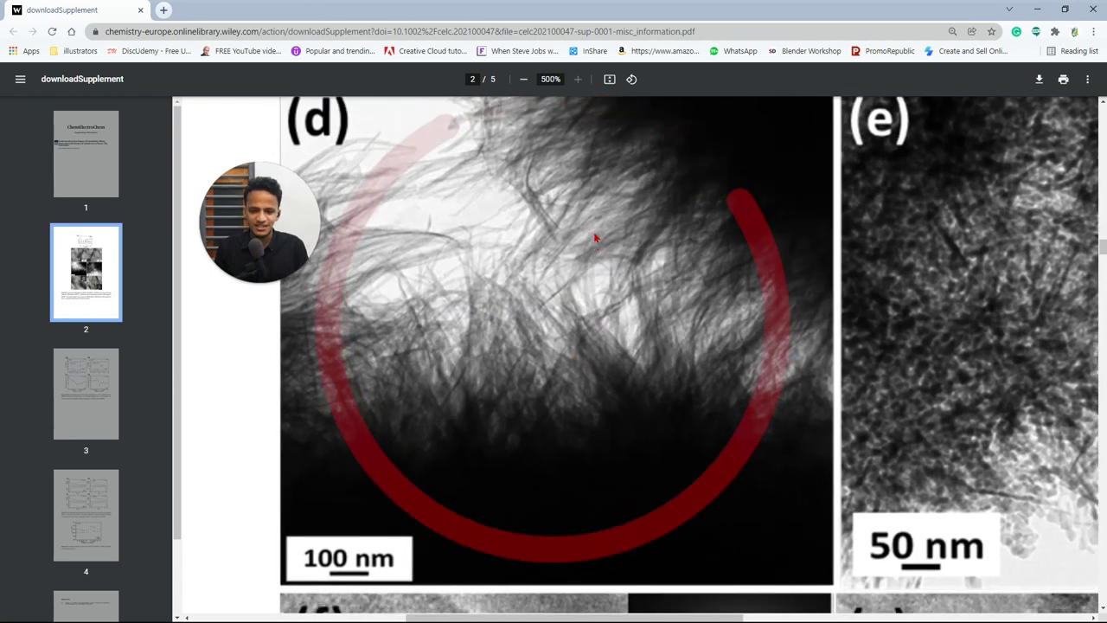
scroll(711, 400, up, 1)
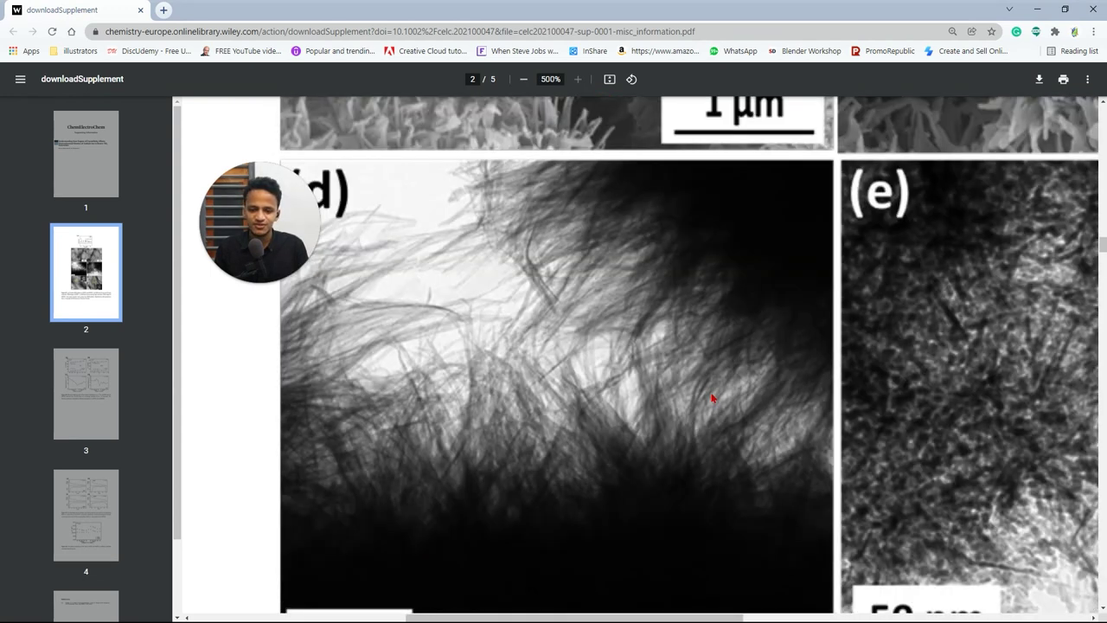
scroll(546, 334, up, 1)
scroll(466, 348, down, 5)
scroll(600, 367, up, 4)
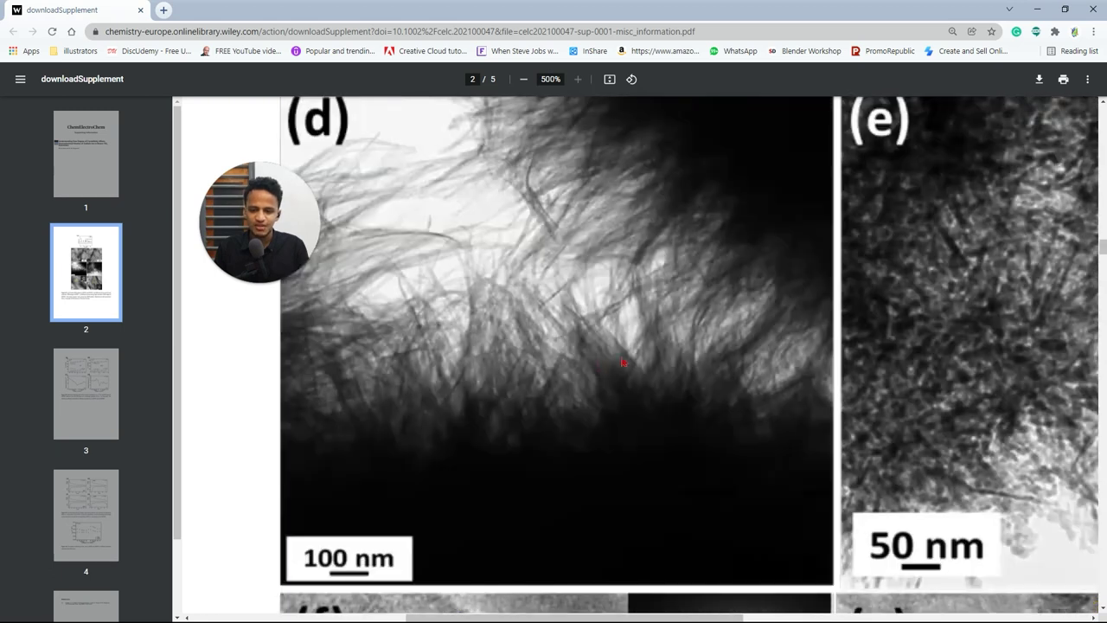
scroll(624, 362, up, 2)
scroll(626, 355, down, 6)
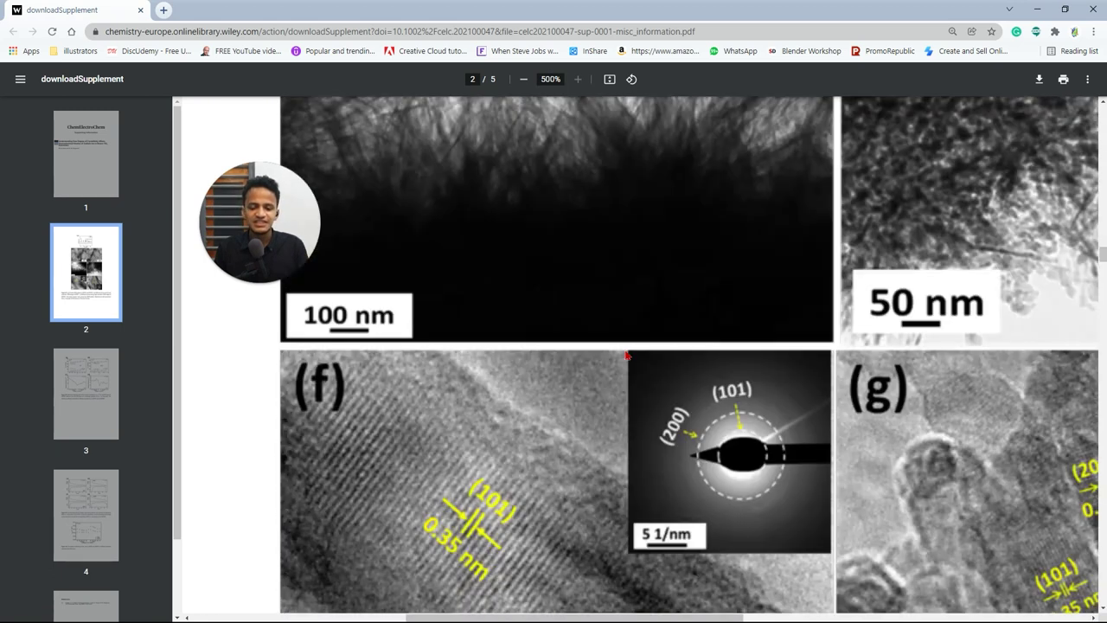
scroll(627, 355, up, 2)
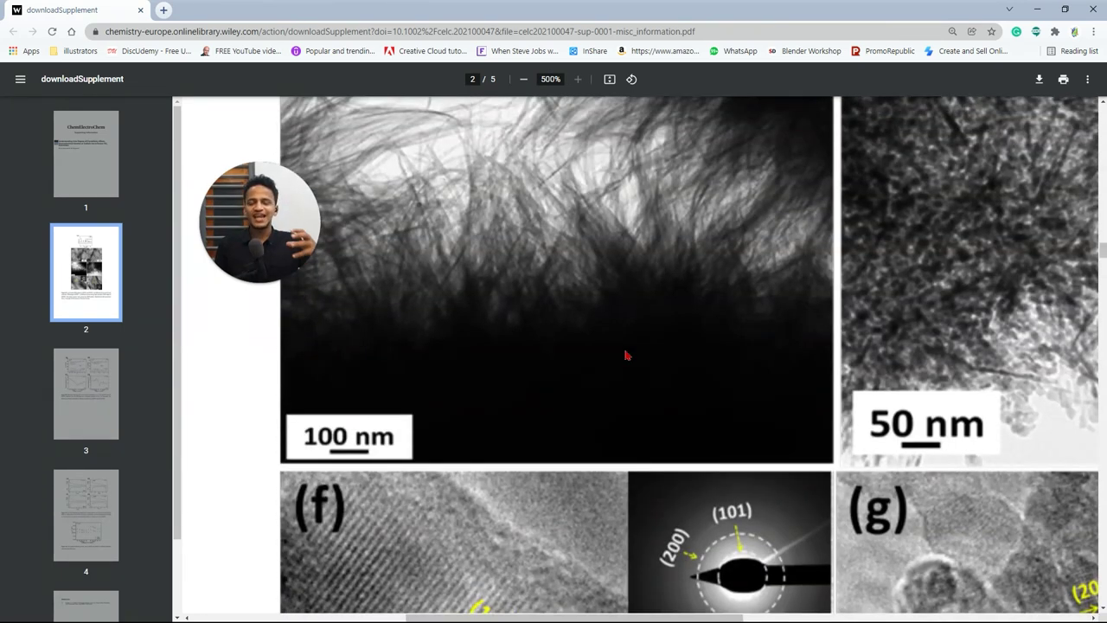
scroll(627, 350, up, 2)
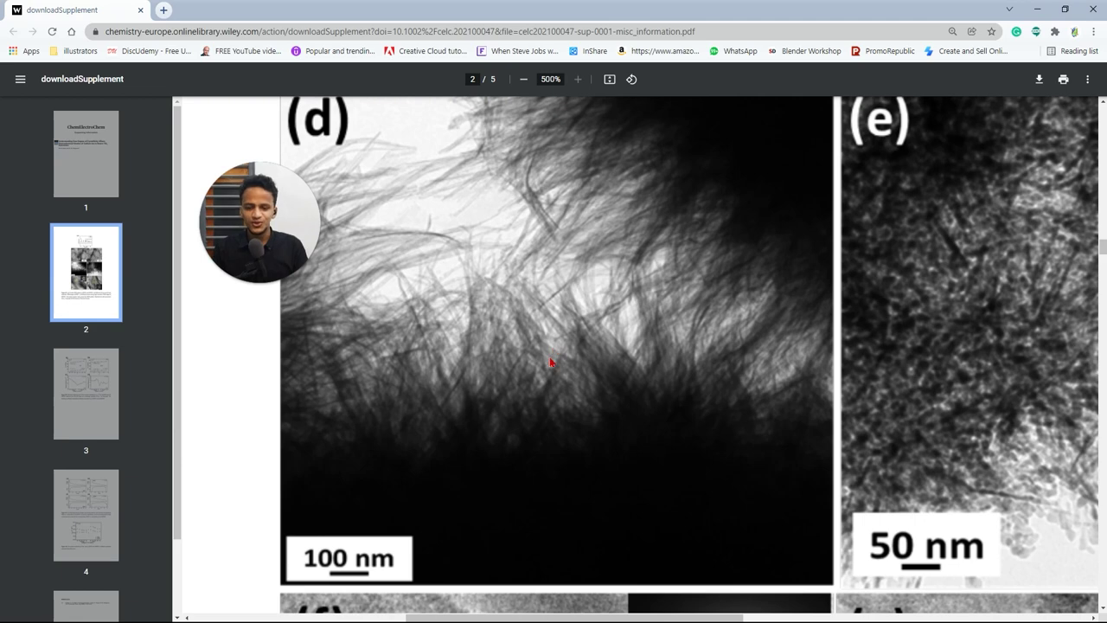
ctrl+scroll(524, 376, down, 5)
ctrl+scroll(547, 330, up, 5)
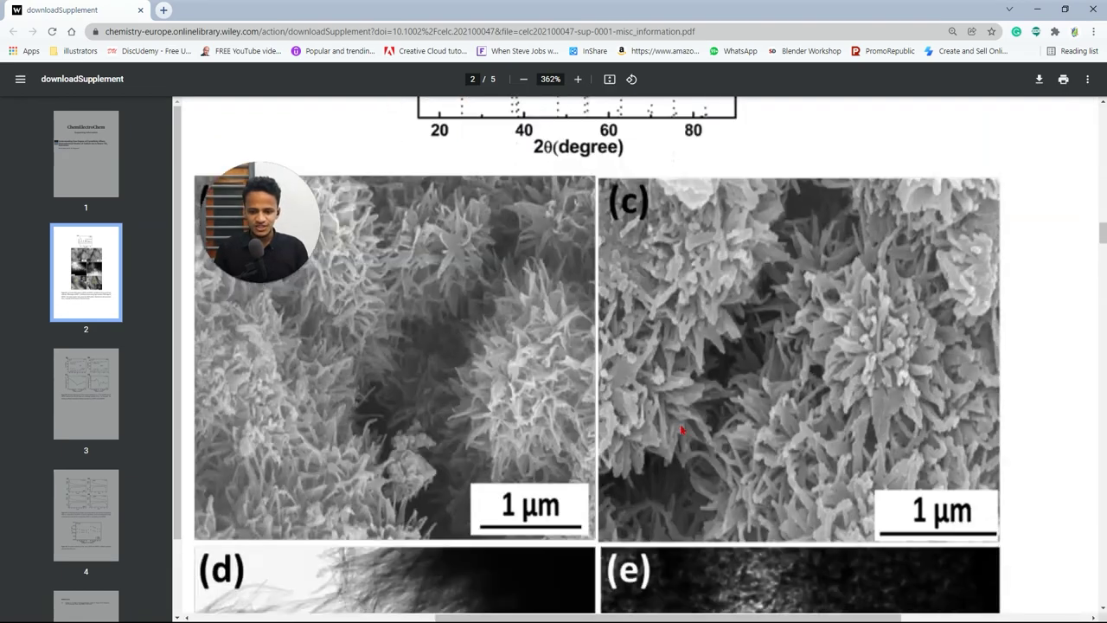
ctrl+scroll(499, 289, up, 2)
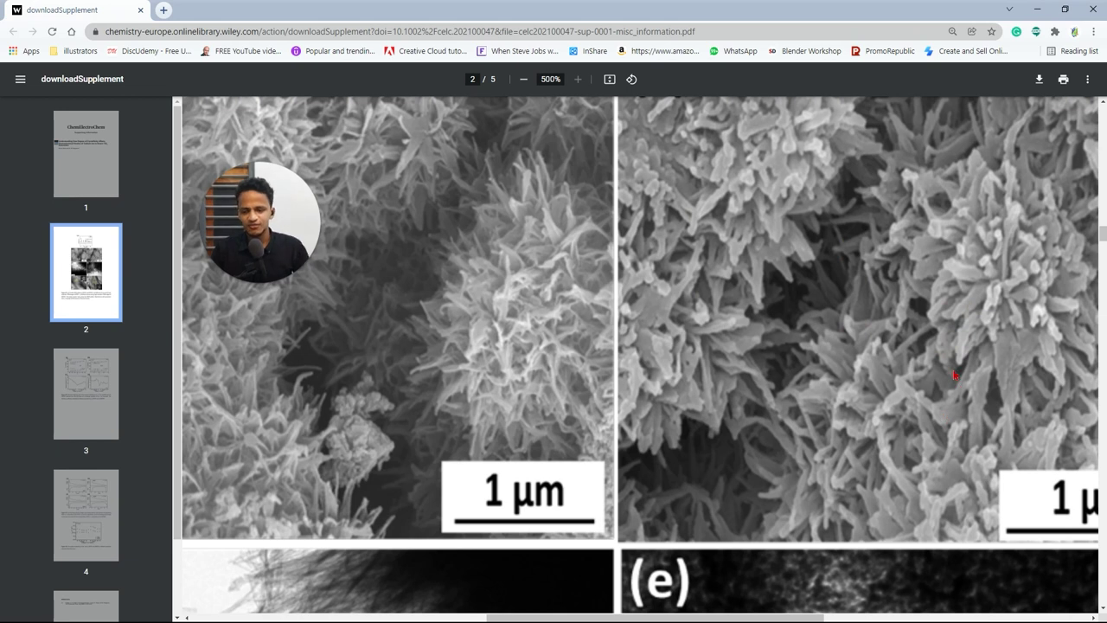
scroll(857, 445, down, 5)
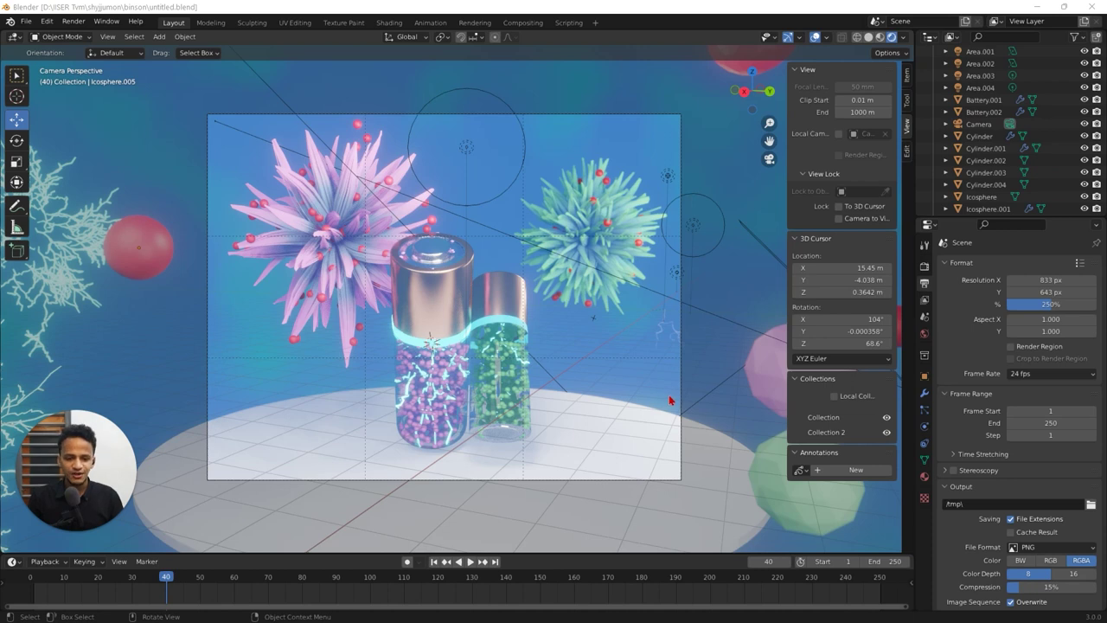
click(320, 206)
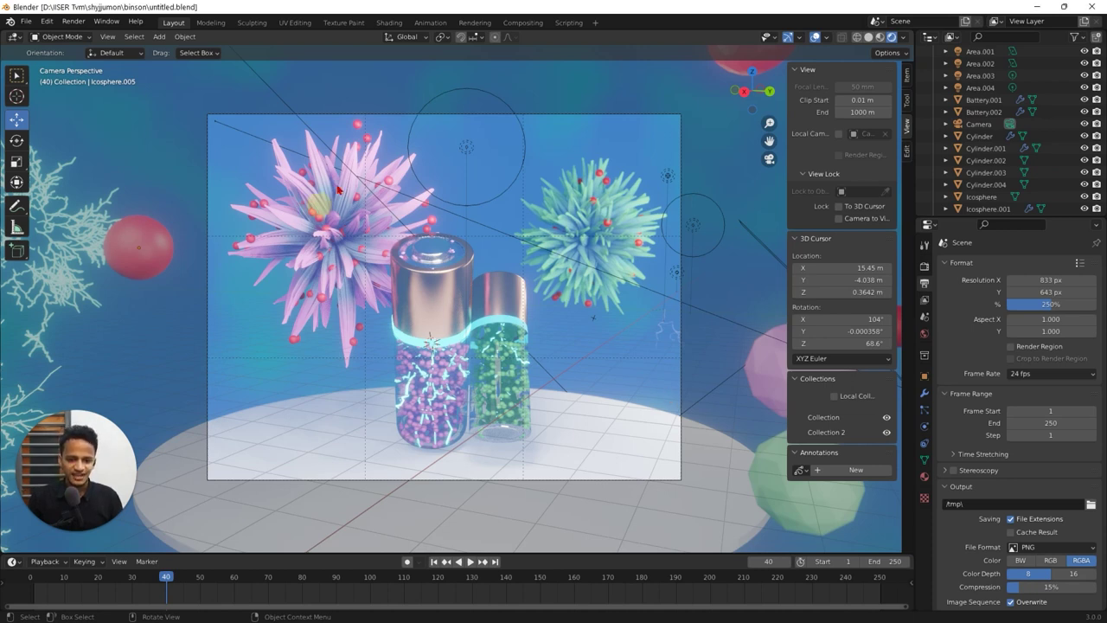
click(439, 288)
click(607, 287)
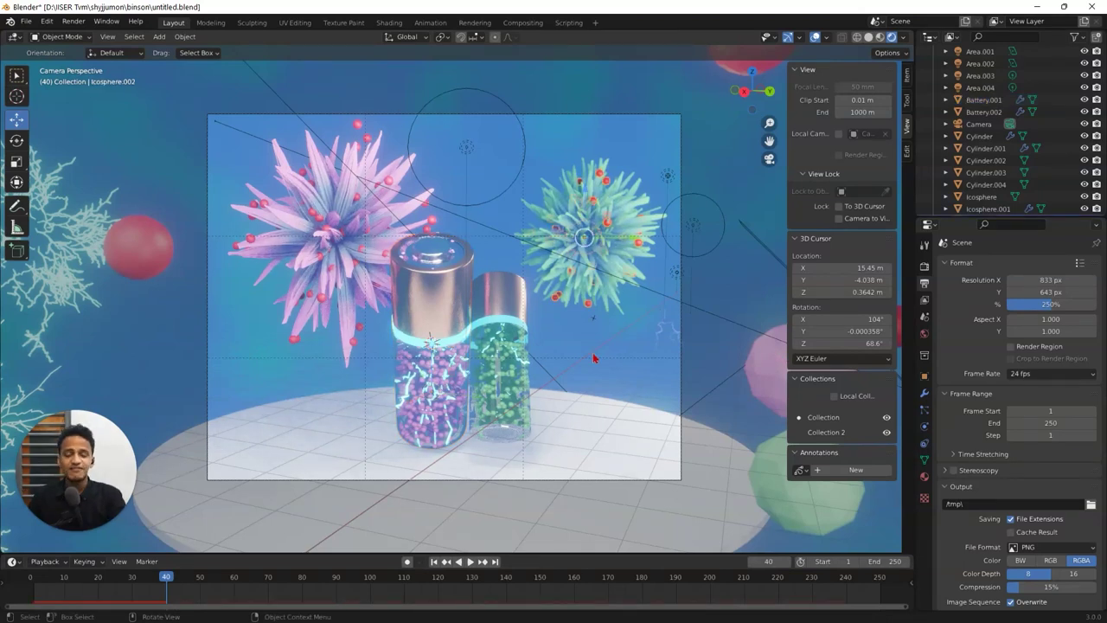
middle_drag(593, 355, 491, 360)
scroll(491, 359, up, 7)
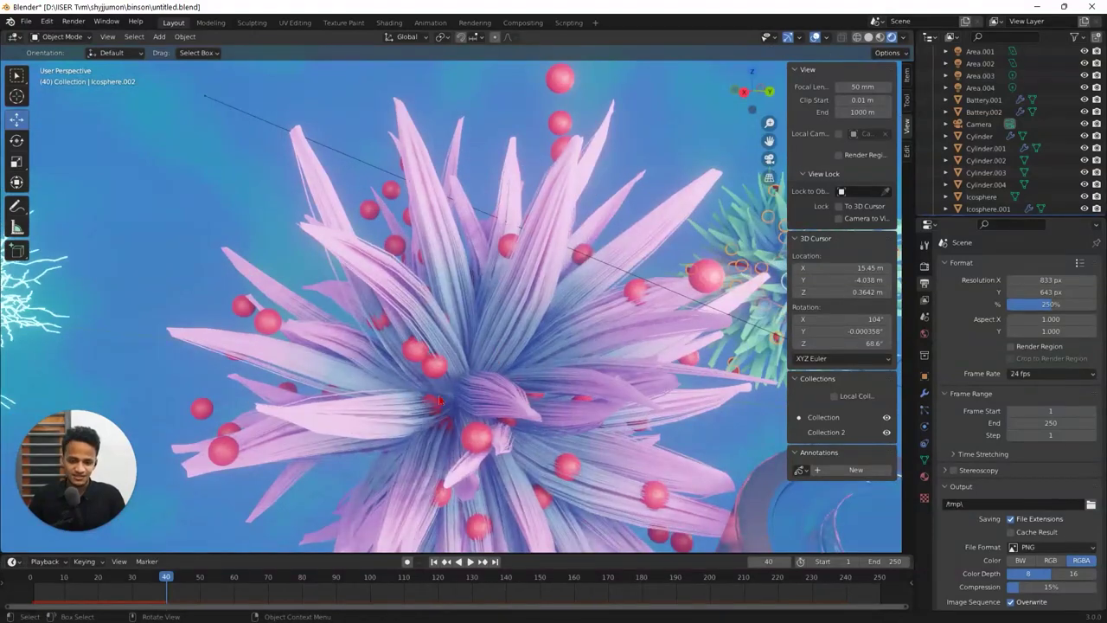
middle_drag(495, 351, 519, 350)
click(522, 349)
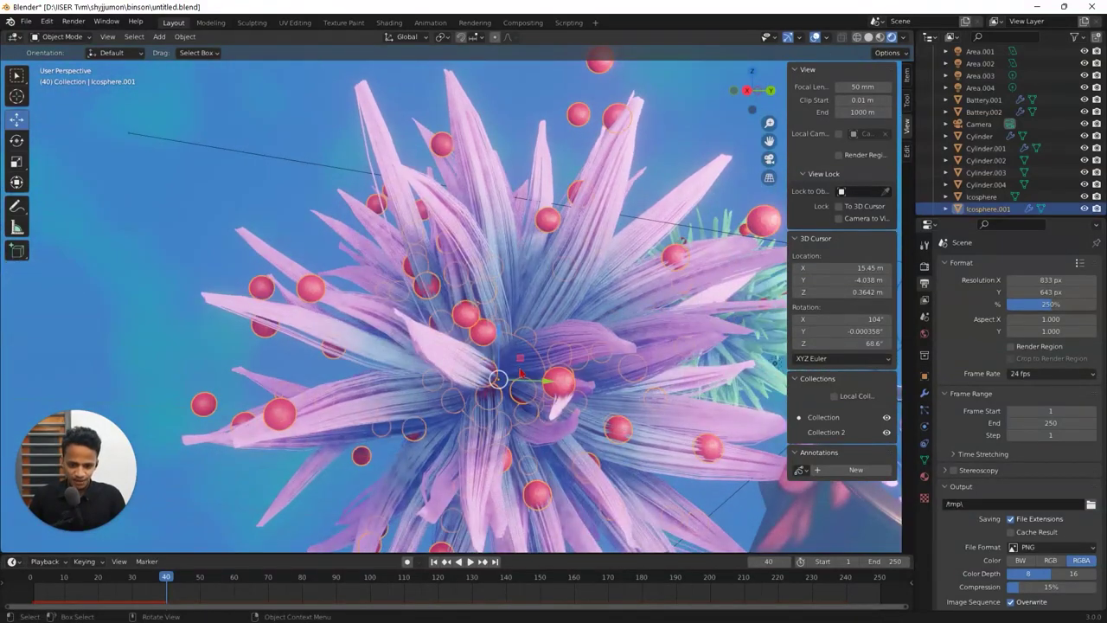
scroll(518, 381, up, 6)
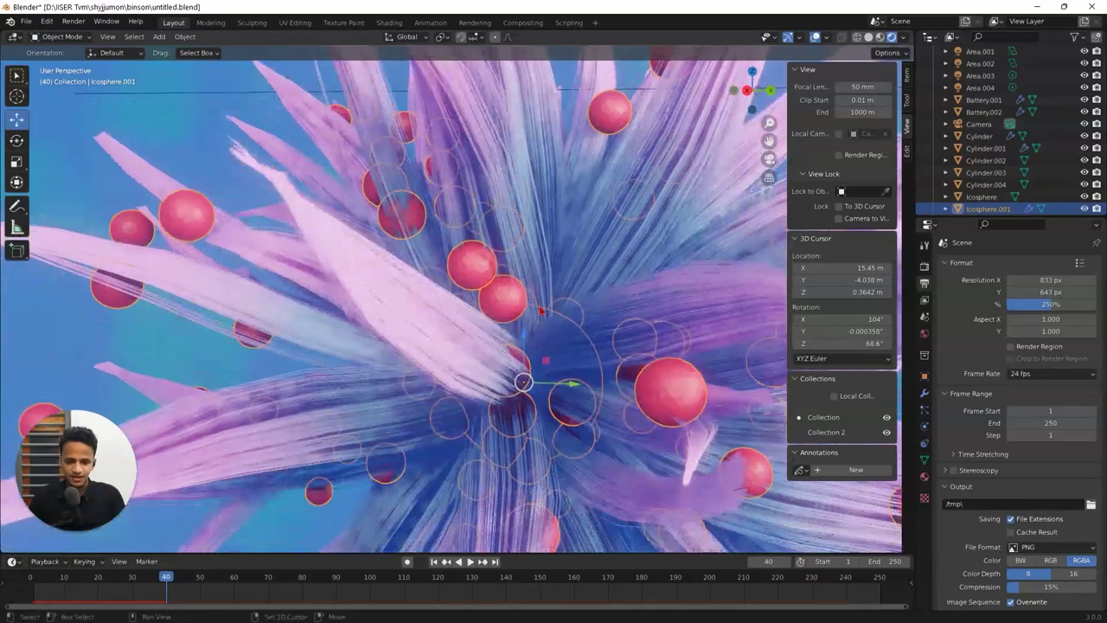
scroll(587, 271, up, 2)
scroll(605, 285, down, 3)
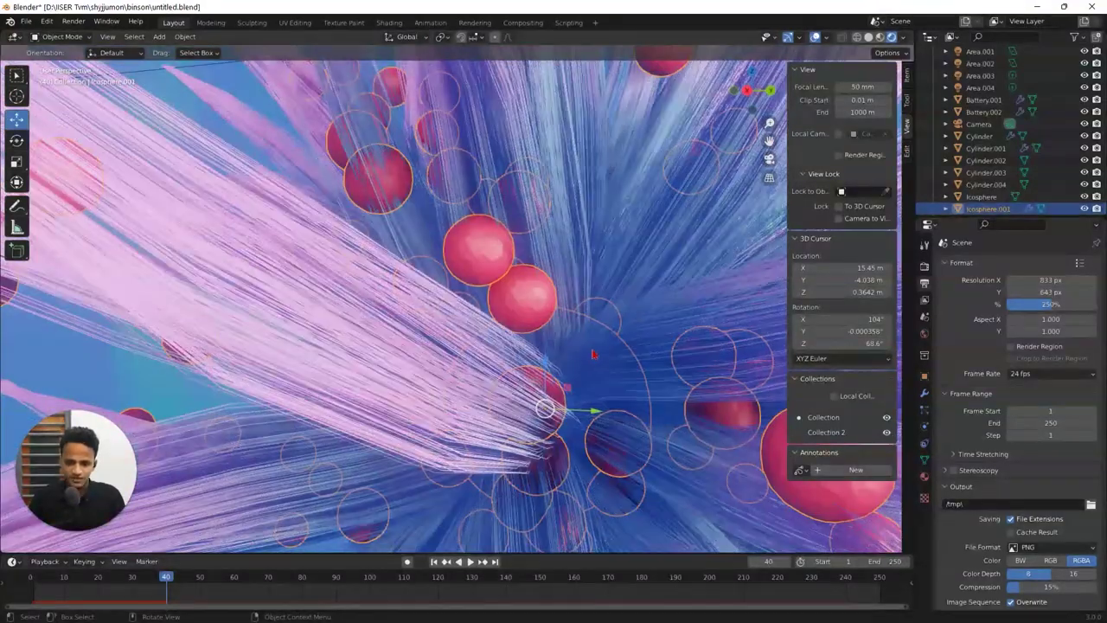
scroll(665, 300, down, 4)
middle_drag(664, 300, 554, 304)
scroll(547, 305, up, 4)
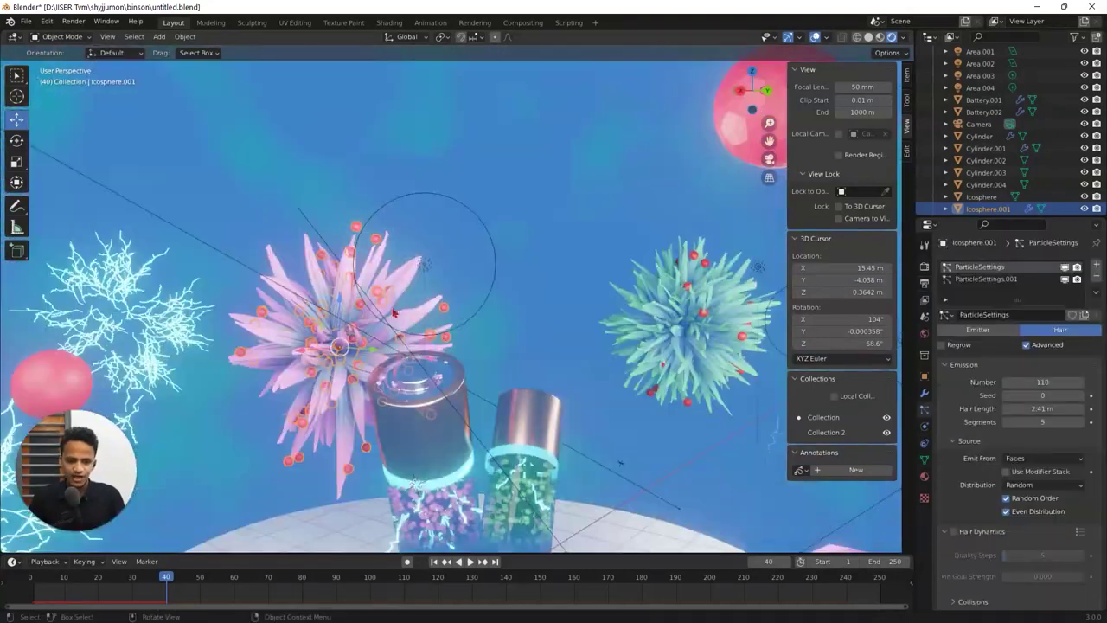
Step: Select and frame the teal spiky sphere, then zoom back out to the whole scene
middle_drag(420, 297, 427, 378)
click(717, 312)
key(KP_Decimal)
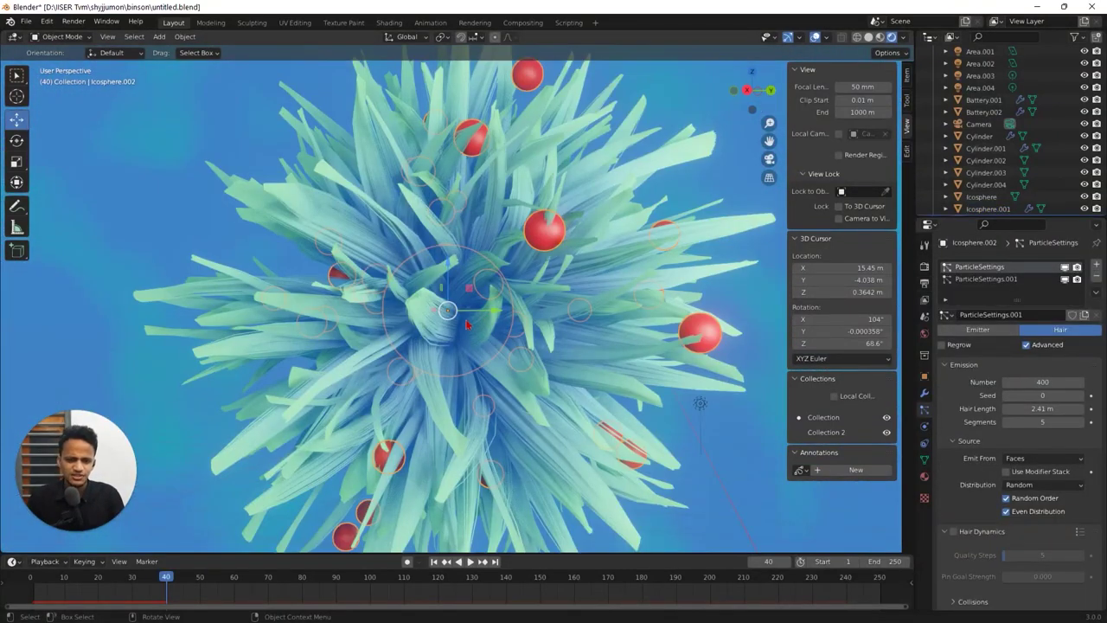
scroll(467, 320, down, 3)
middle_drag(467, 318, 473, 351)
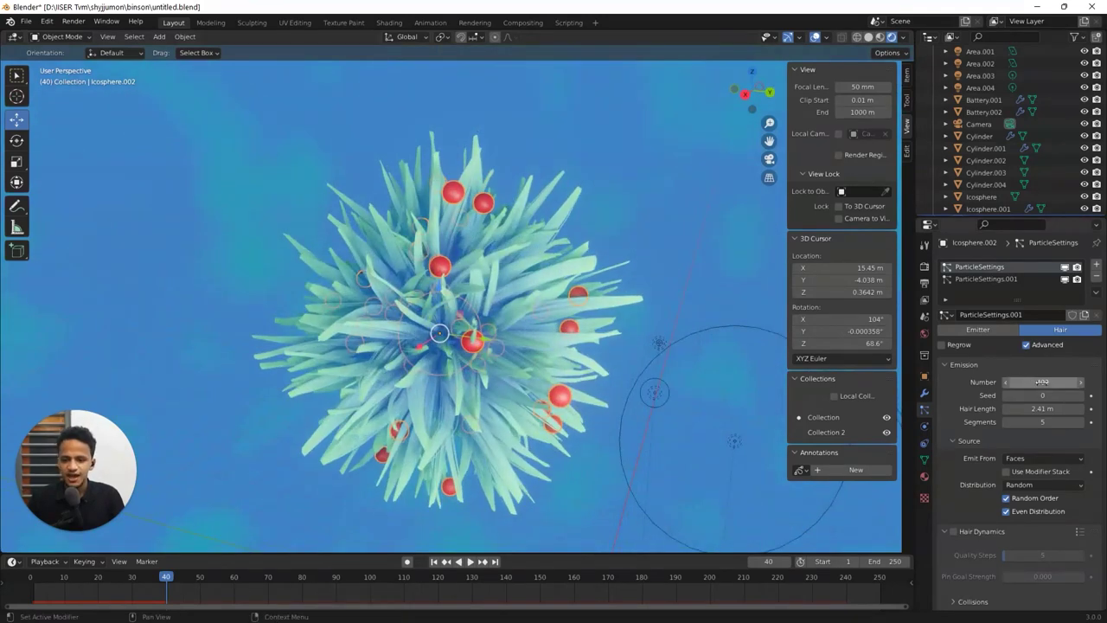
key(Home)
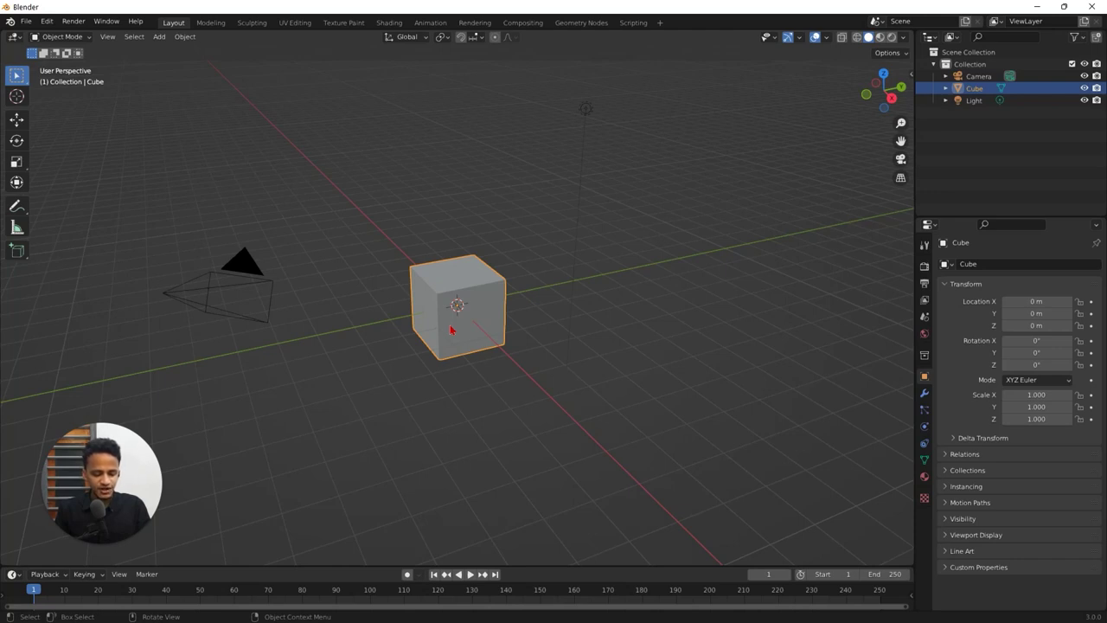
Step: Delete the default Cube and add a Mesh > UV Sphere at the origin, zooming in on it
key(x)
click(450, 330)
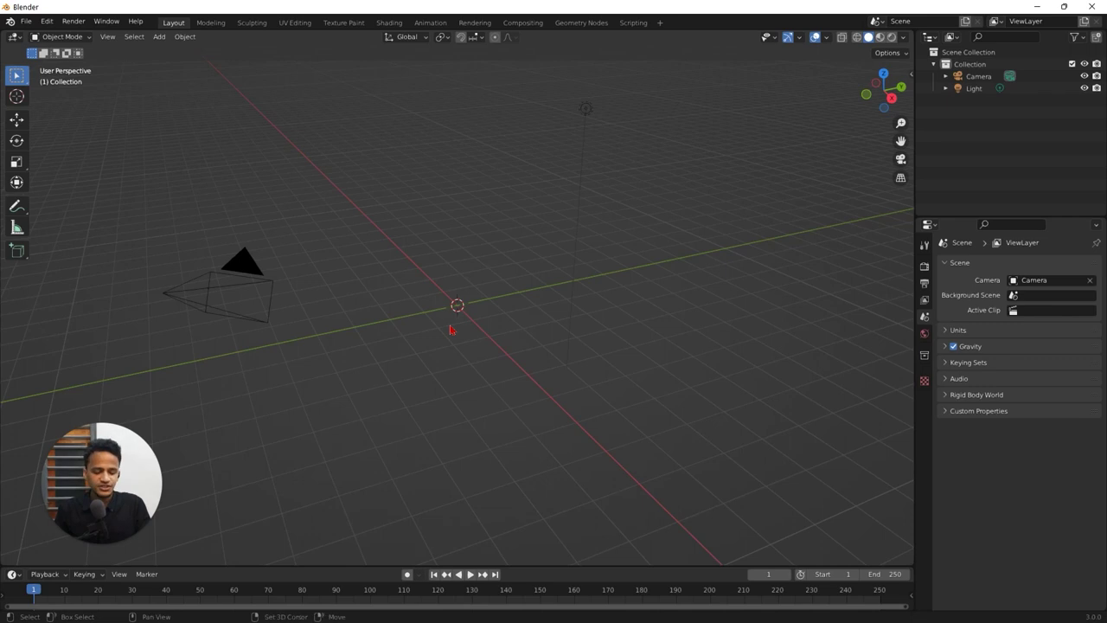
key(shift+a)
mouse_move(450, 327)
click(513, 360)
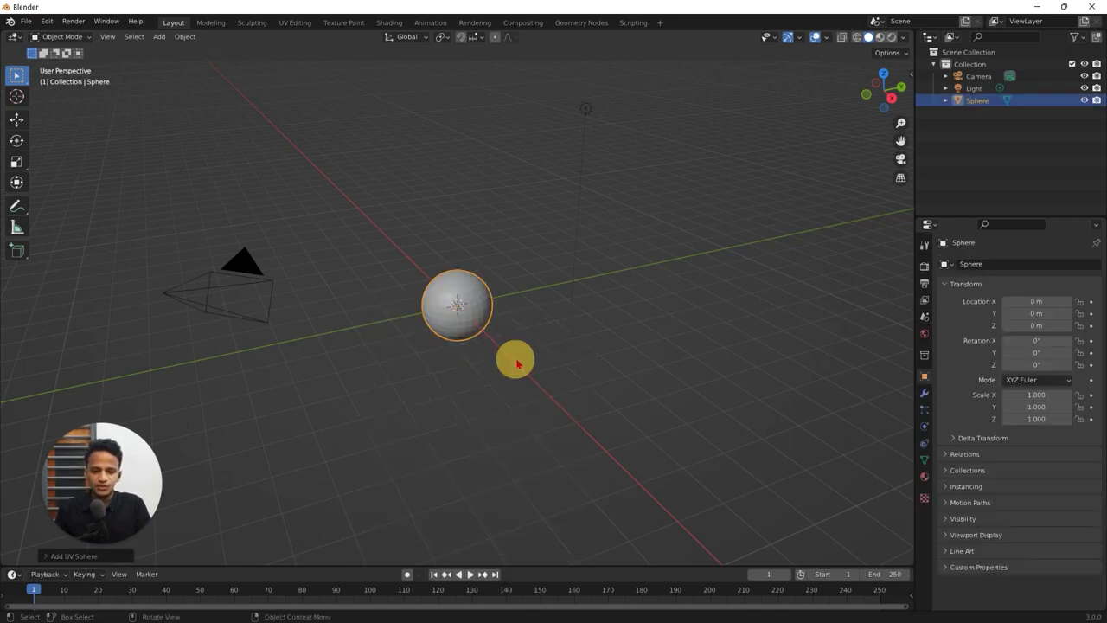
scroll(515, 359, up, 5)
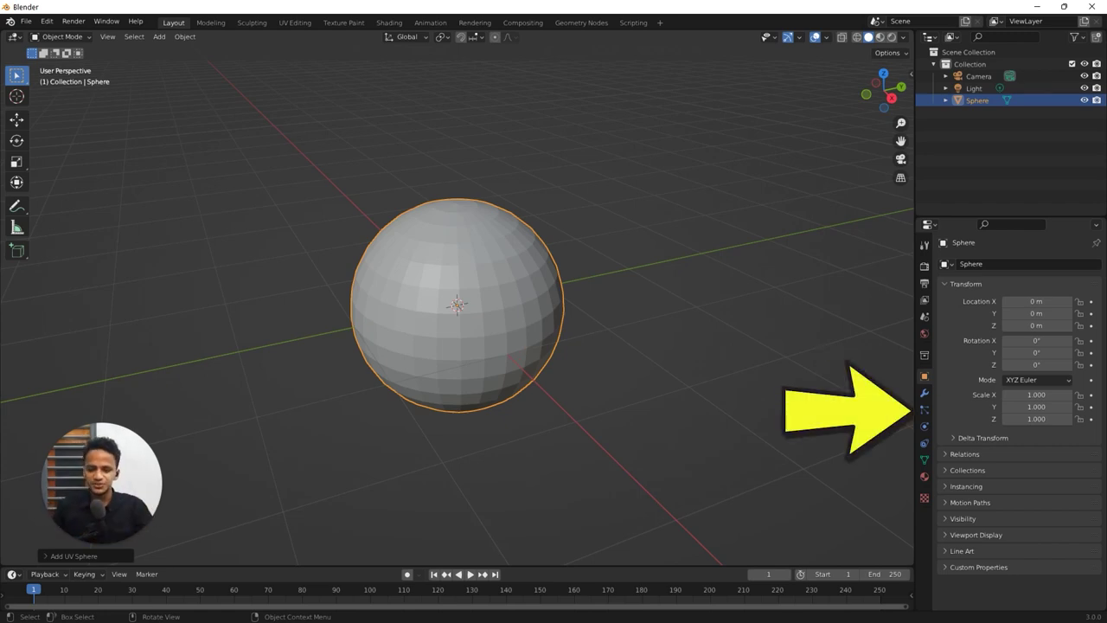
Step: Give the sphere a Hair particle system (1000 strands, 4 m long) with Advanced enabled
click(923, 409)
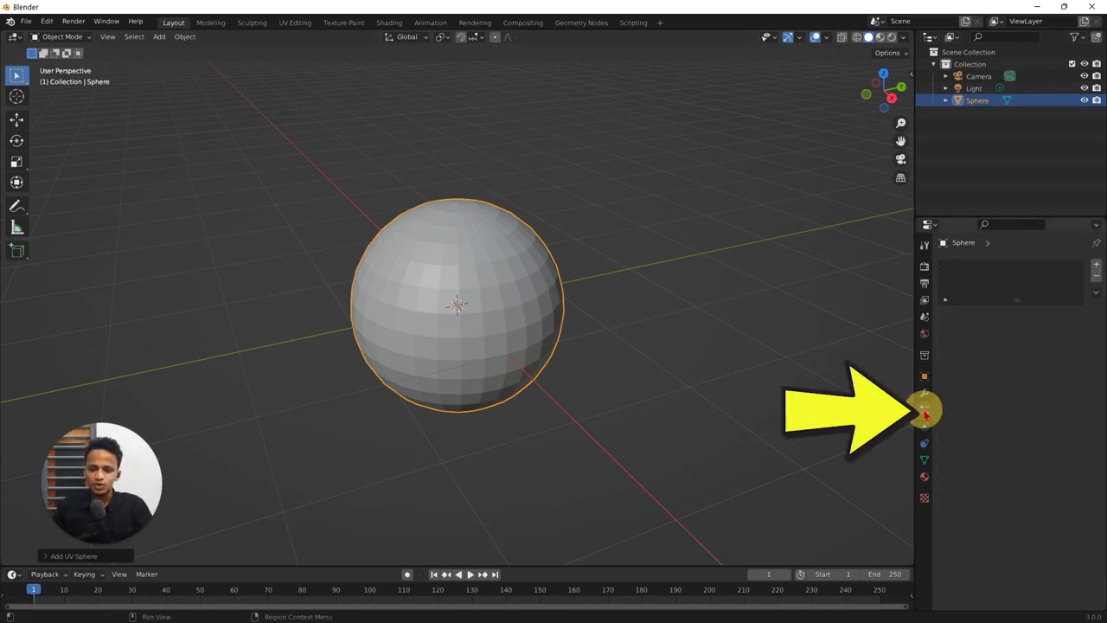
click(1096, 265)
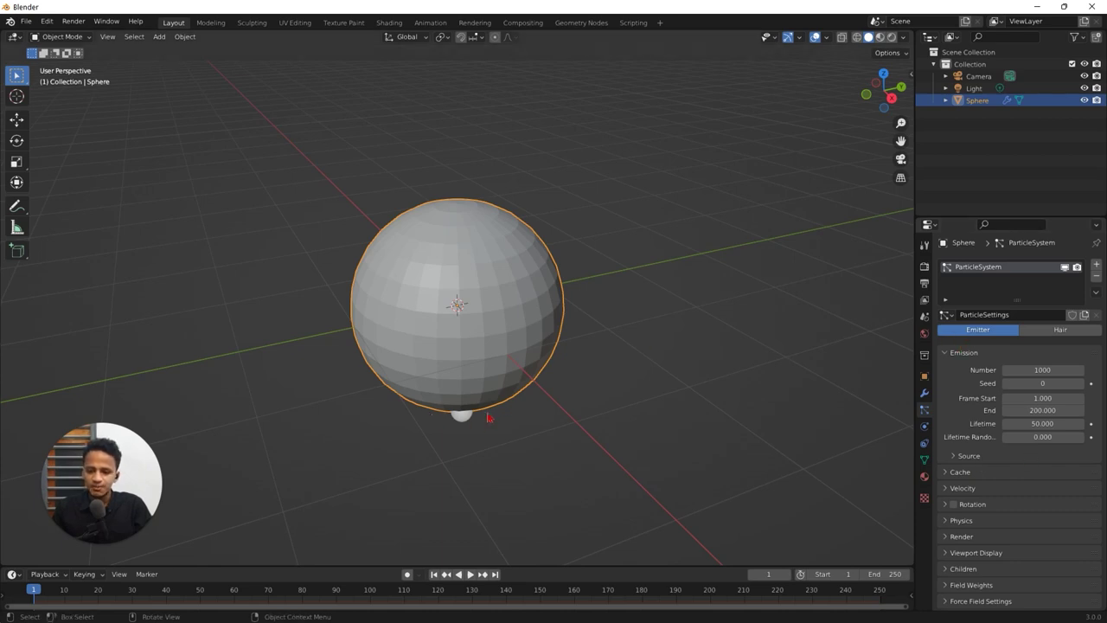
click(1064, 336)
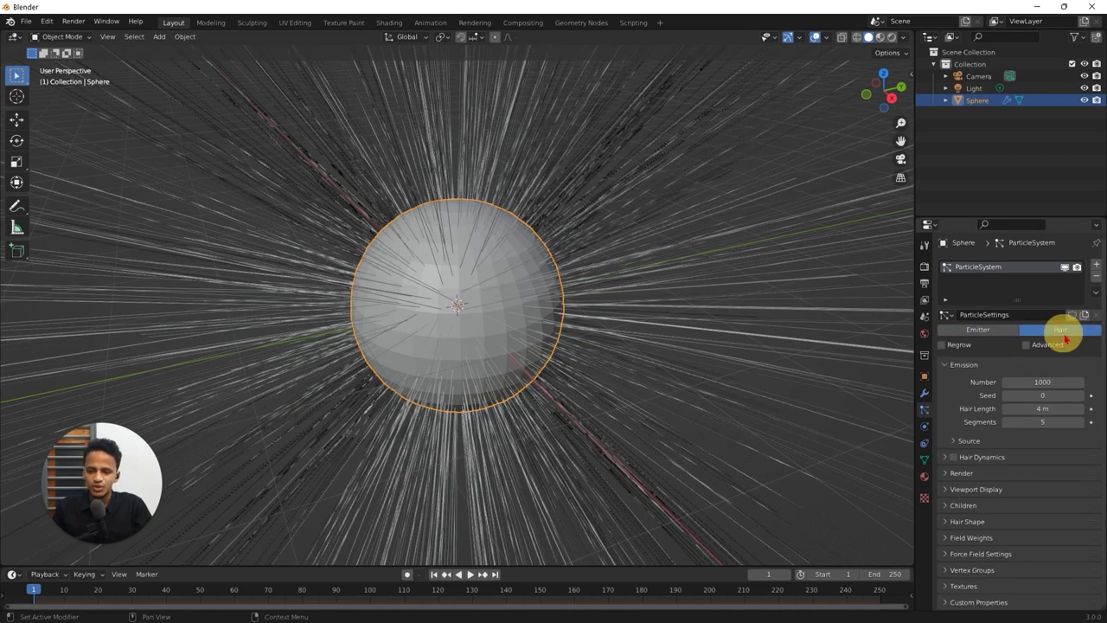
scroll(562, 272, down, 6)
middle_drag(562, 272, 533, 282)
scroll(452, 306, up, 5)
scroll(482, 280, down, 3)
scroll(533, 282, up, 3)
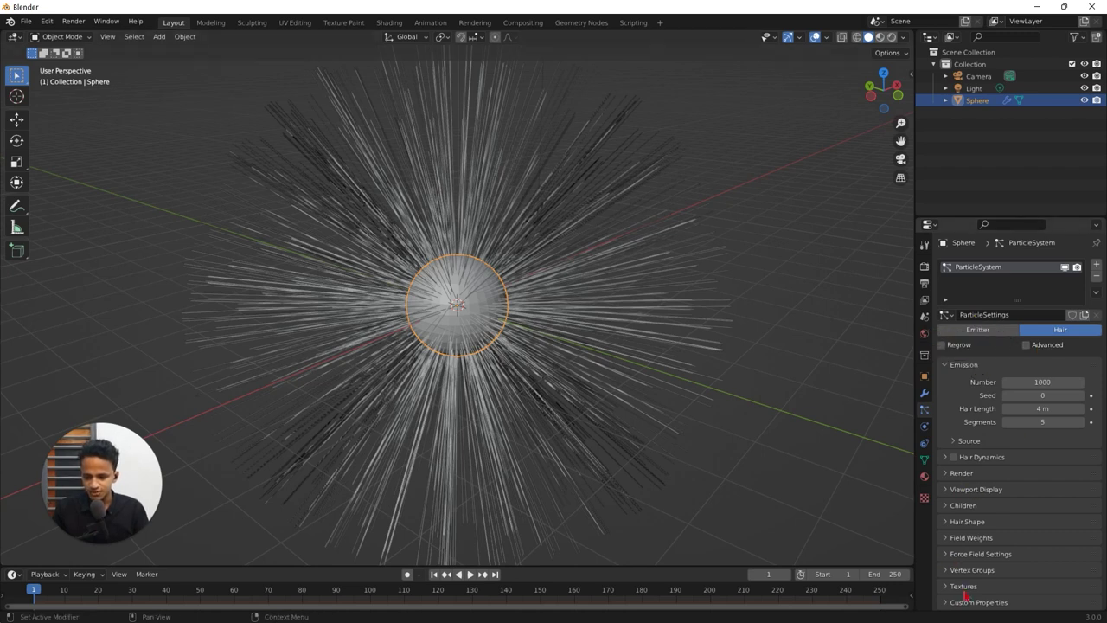
click(1027, 346)
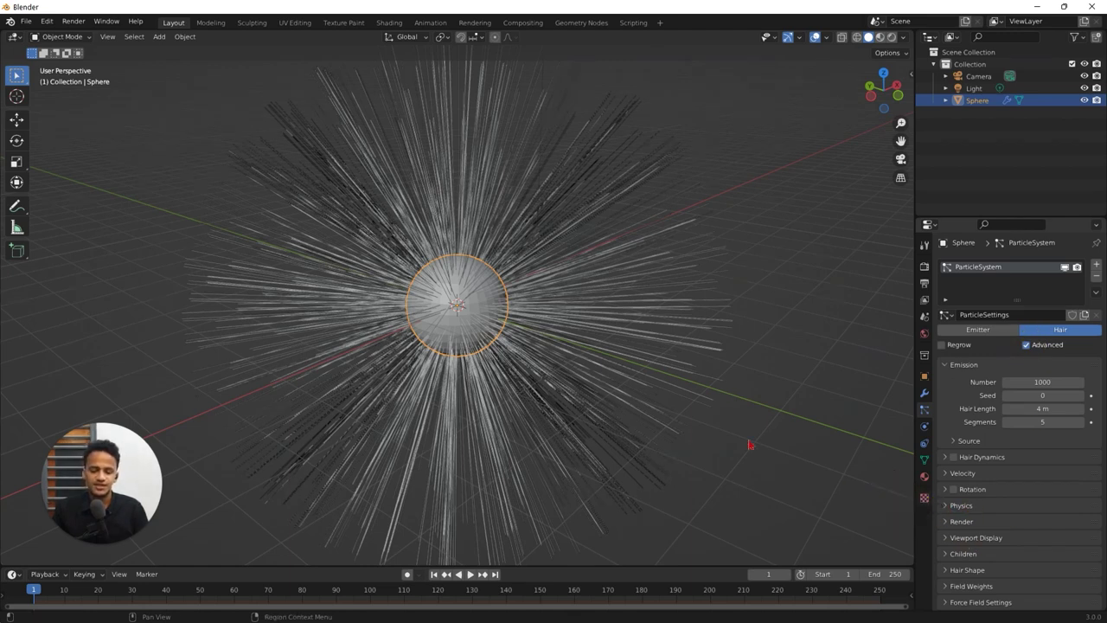
Step: Switch the hair Children to Interpolated with a Display Amount of 100
scroll(1018, 521, down, 2)
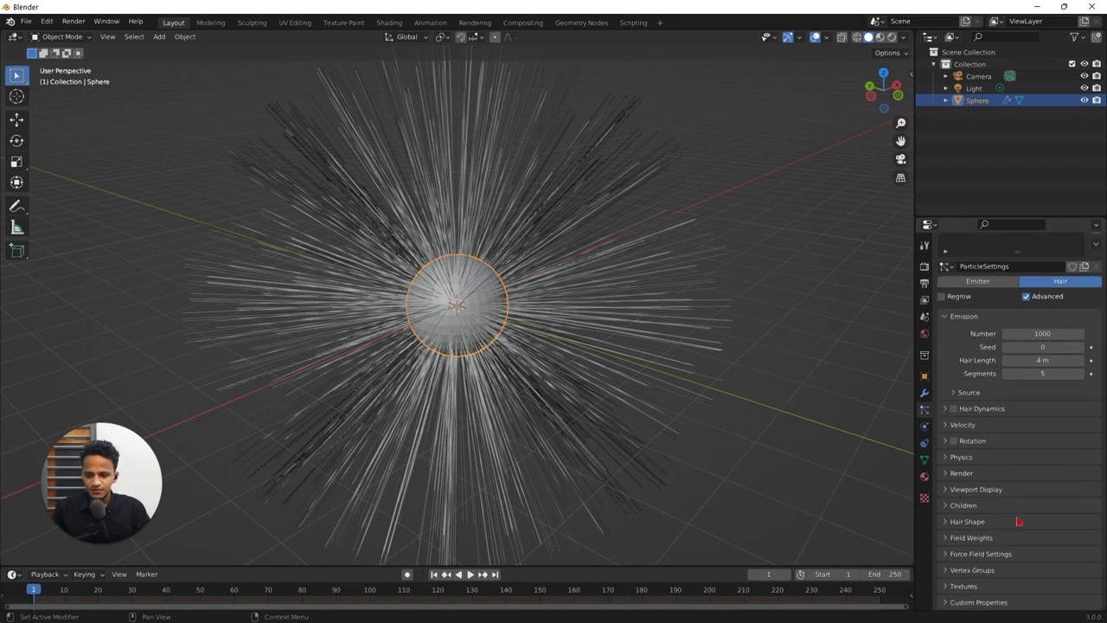
click(948, 507)
scroll(1018, 524, down, 1)
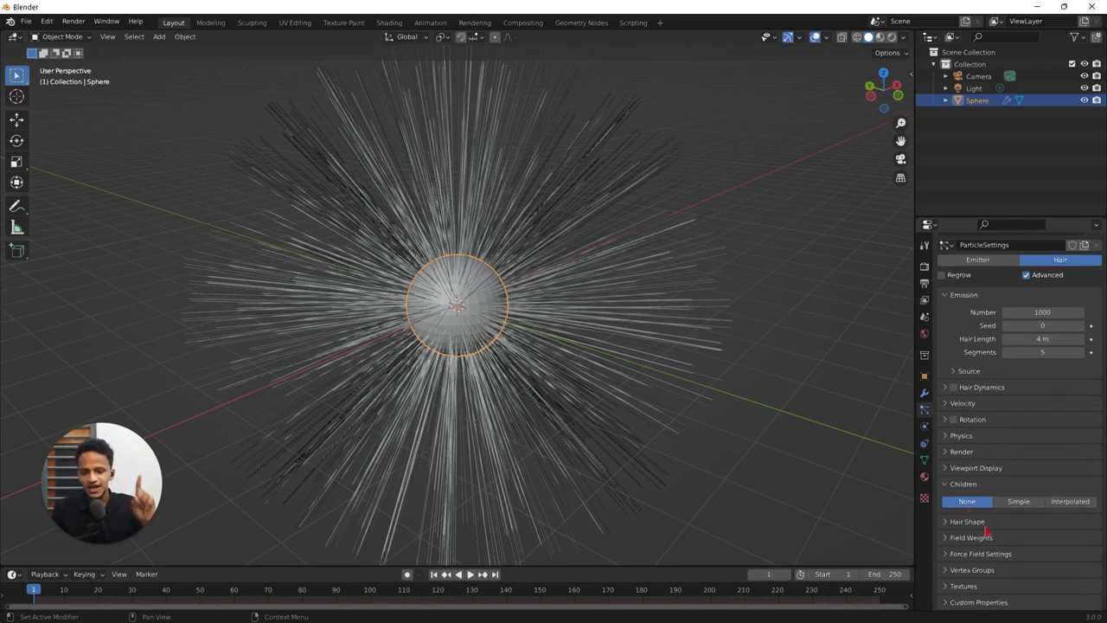
click(1070, 502)
middle_drag(622, 349, 683, 415)
scroll(684, 415, up, 3)
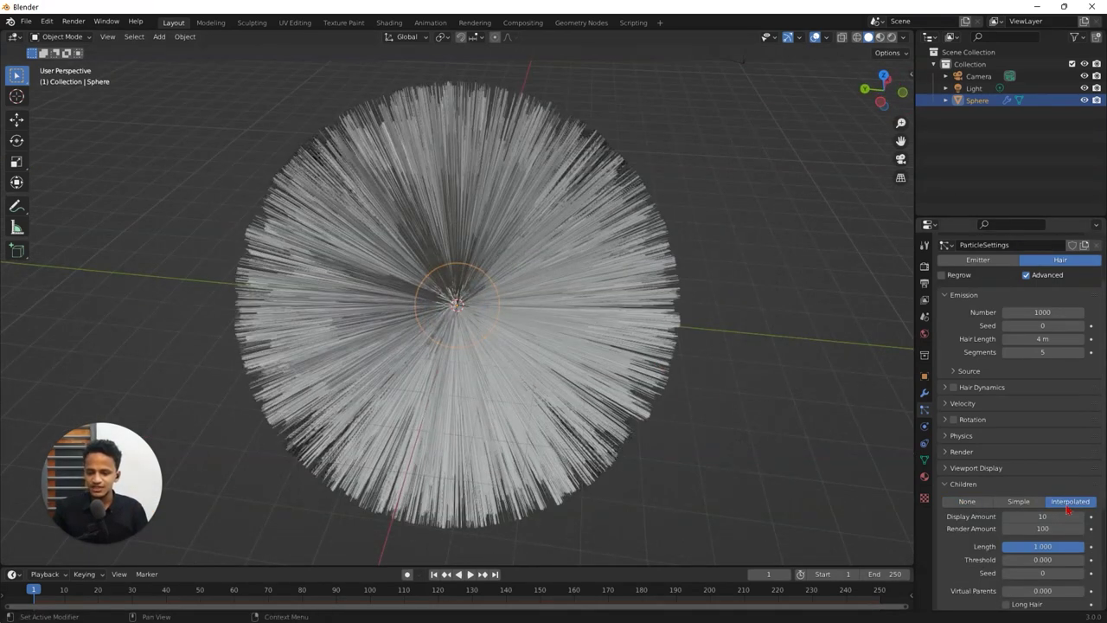
middle_drag(586, 324, 554, 375)
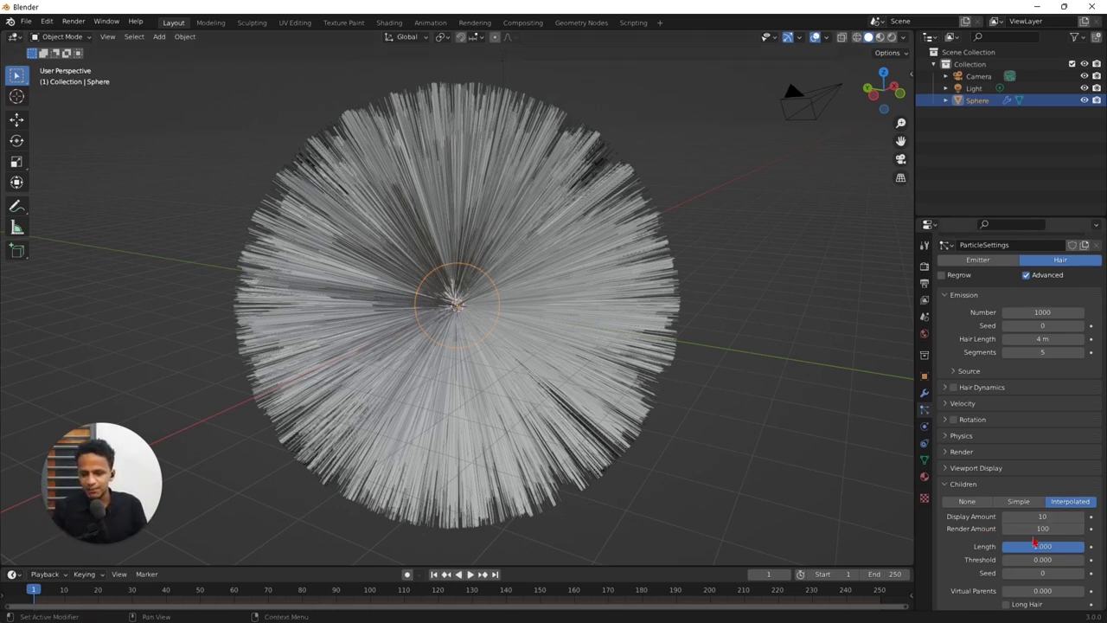
click(1053, 515)
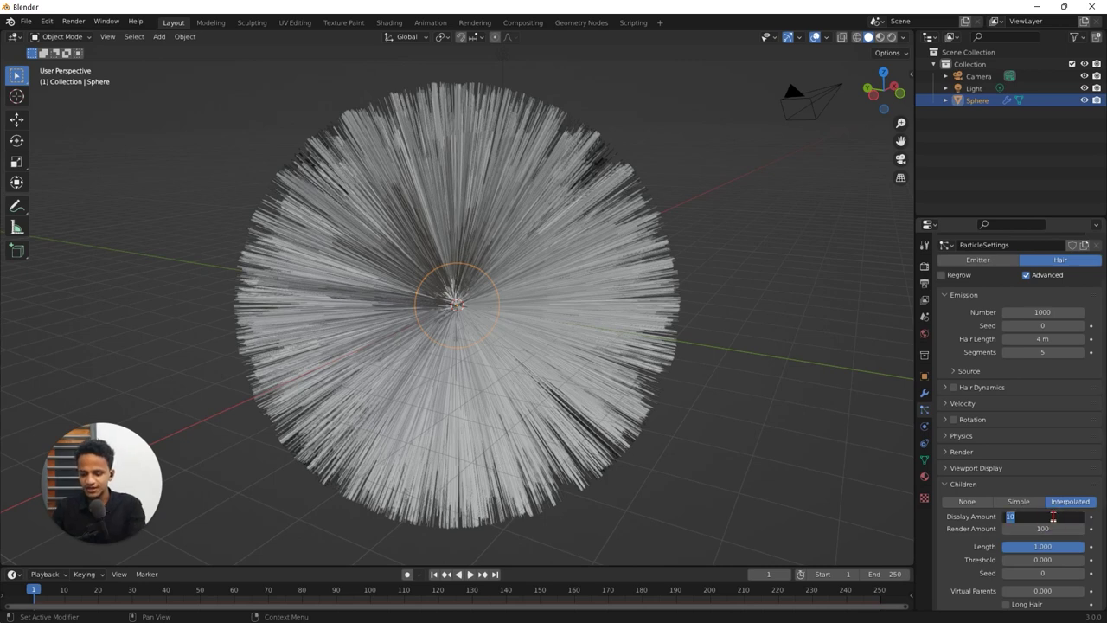
text(100)
key(Return)
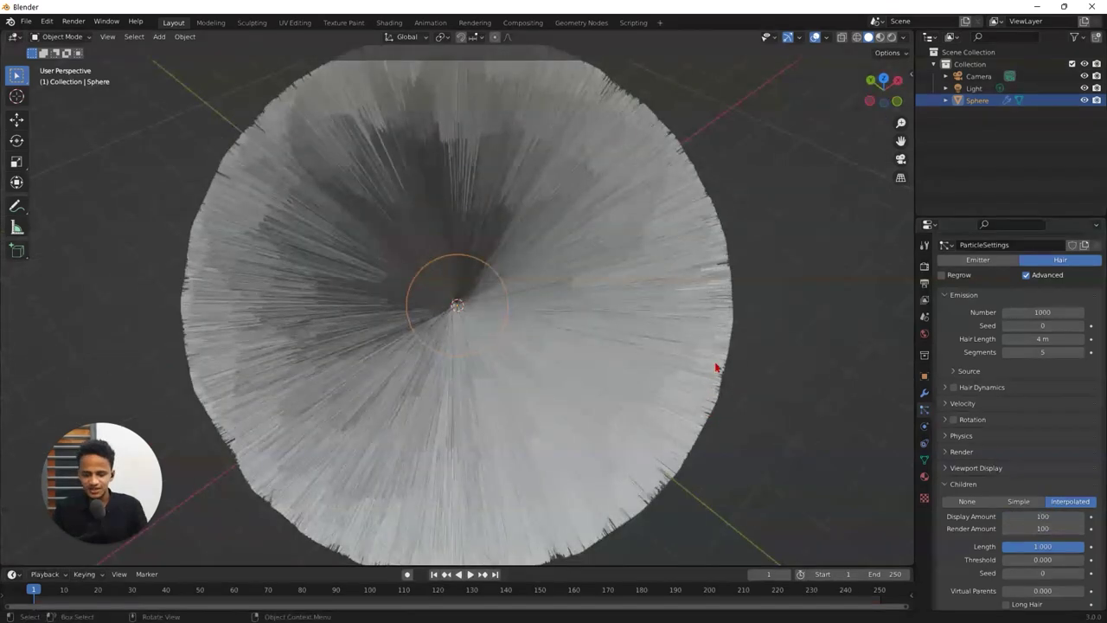
Step: Reduce the parent hair Emission Number to 100
middle_drag(716, 367, 628, 404)
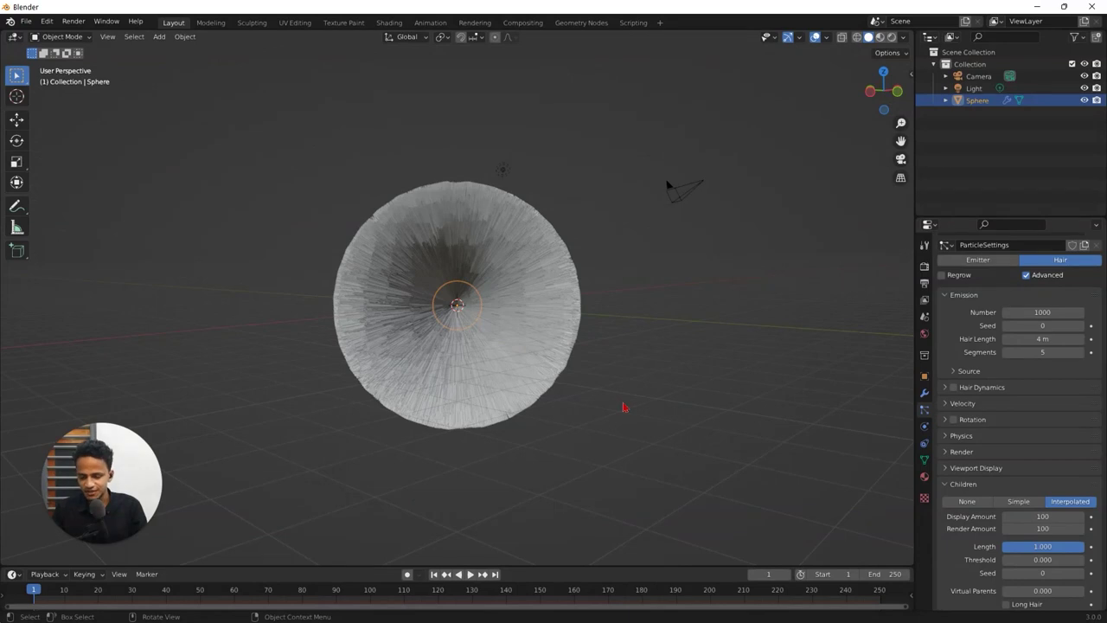
scroll(1025, 490, up, 3)
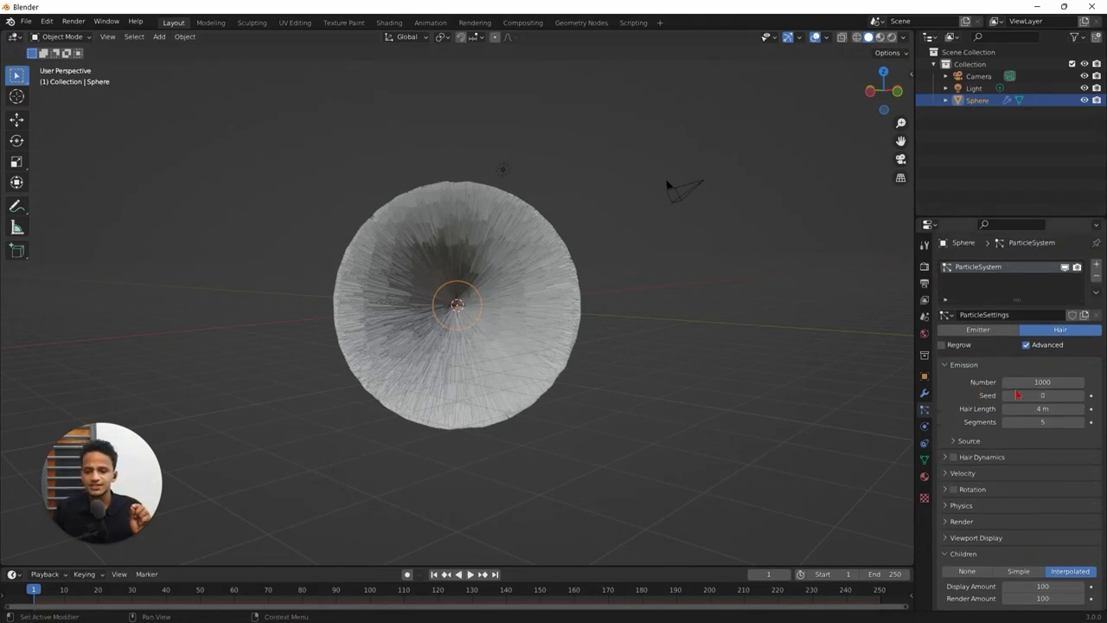
click(1042, 381)
text(10)
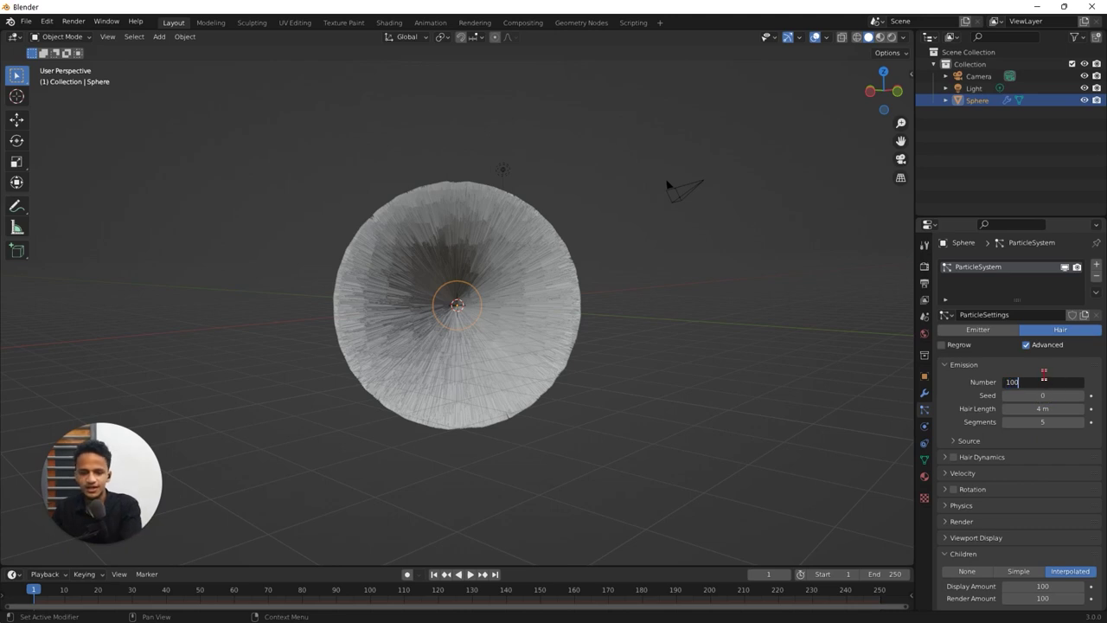
key(Return)
scroll(981, 508, down, 8)
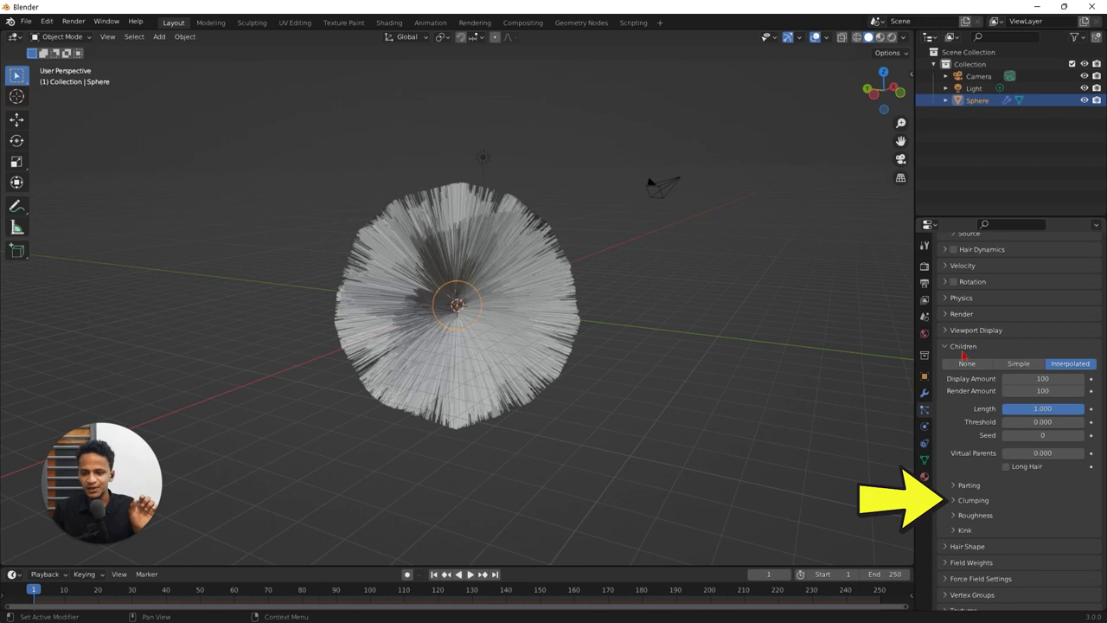
Step: Raise the child hair Clump to 1.000 so strands pinch into sharp spikes
click(986, 501)
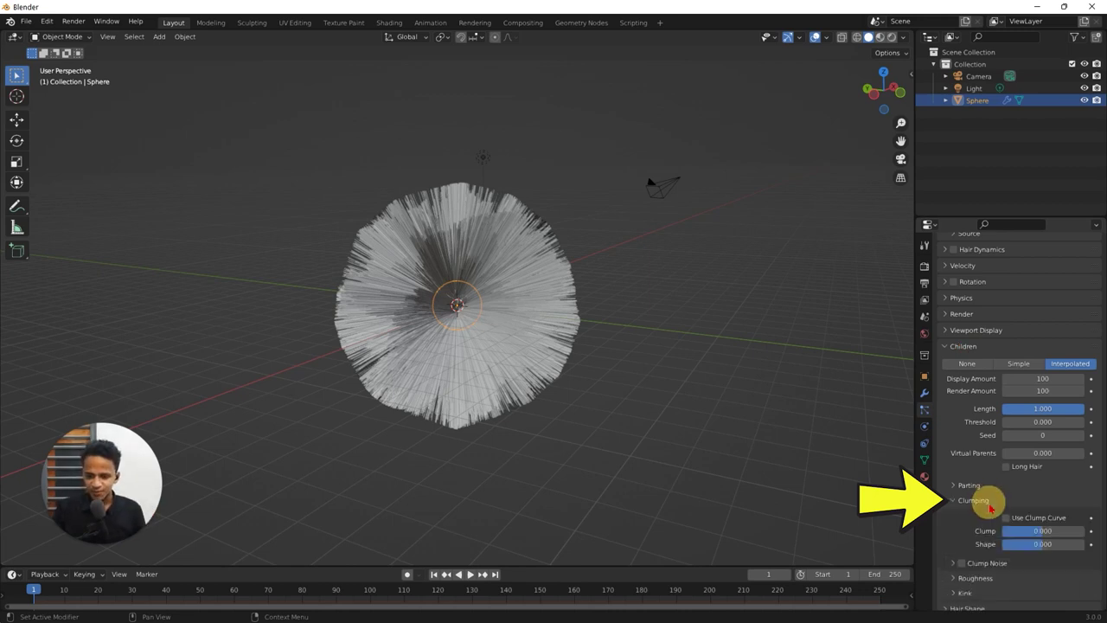
scroll(1011, 506, down, 2)
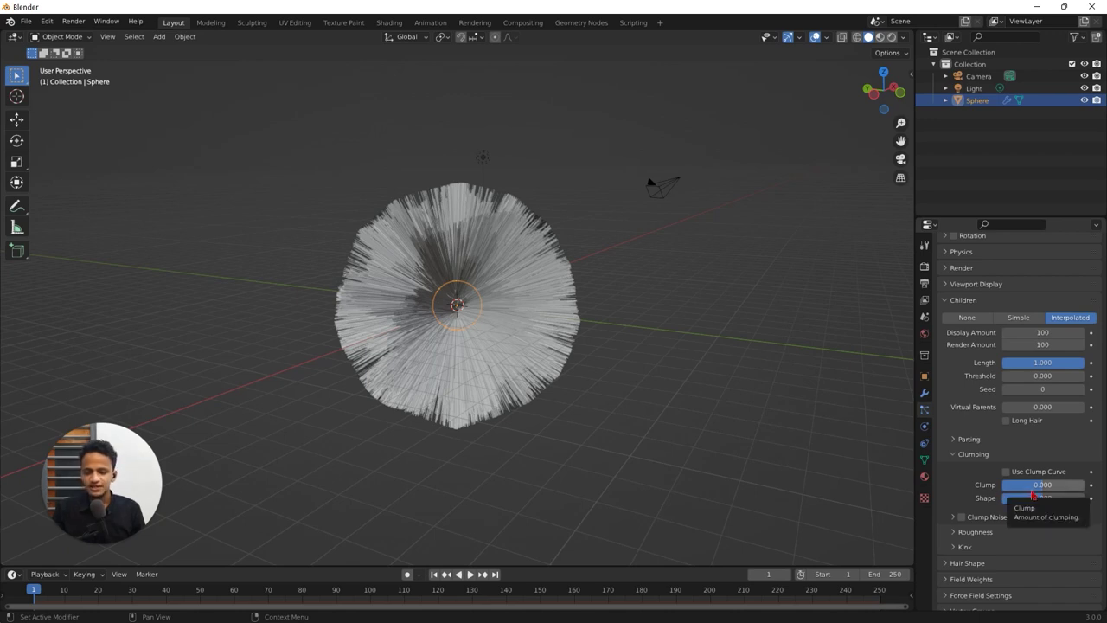
drag(1034, 493, 1082, 494)
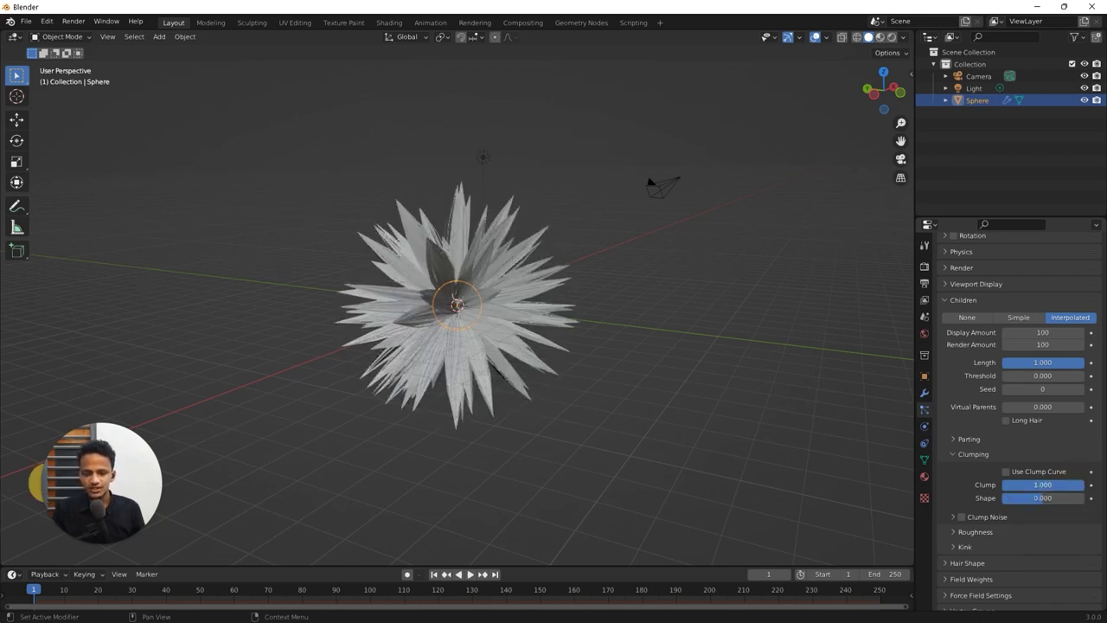
scroll(457, 303, up, 5)
middle_drag(395, 98, 637, 410)
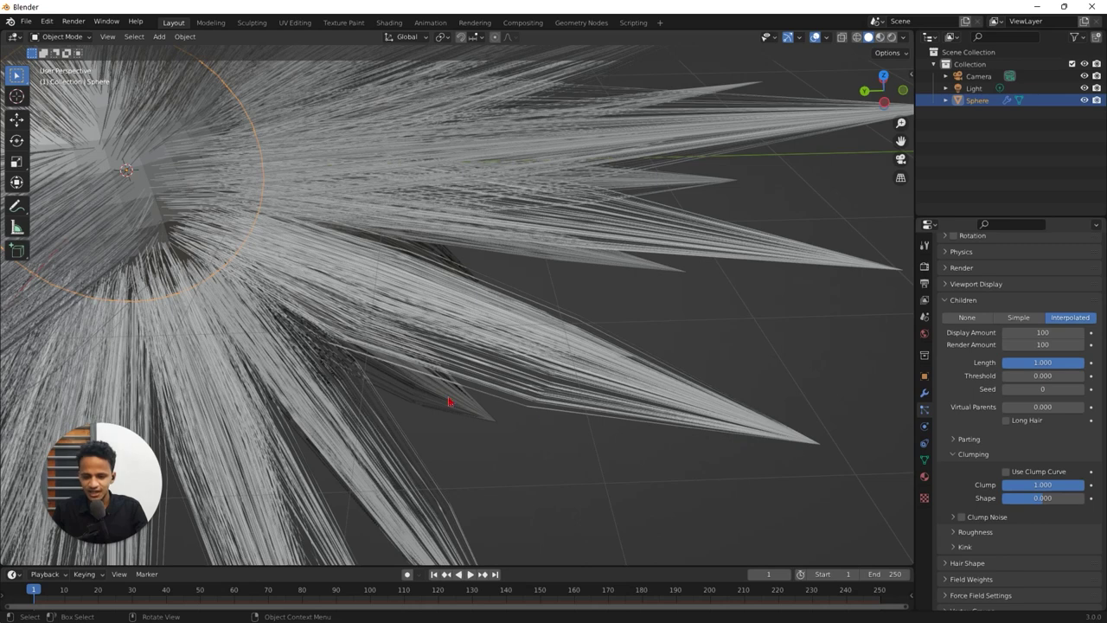
scroll(732, 424, up, 4)
shift+middle_drag(716, 438, 688, 413)
scroll(689, 413, down, 6)
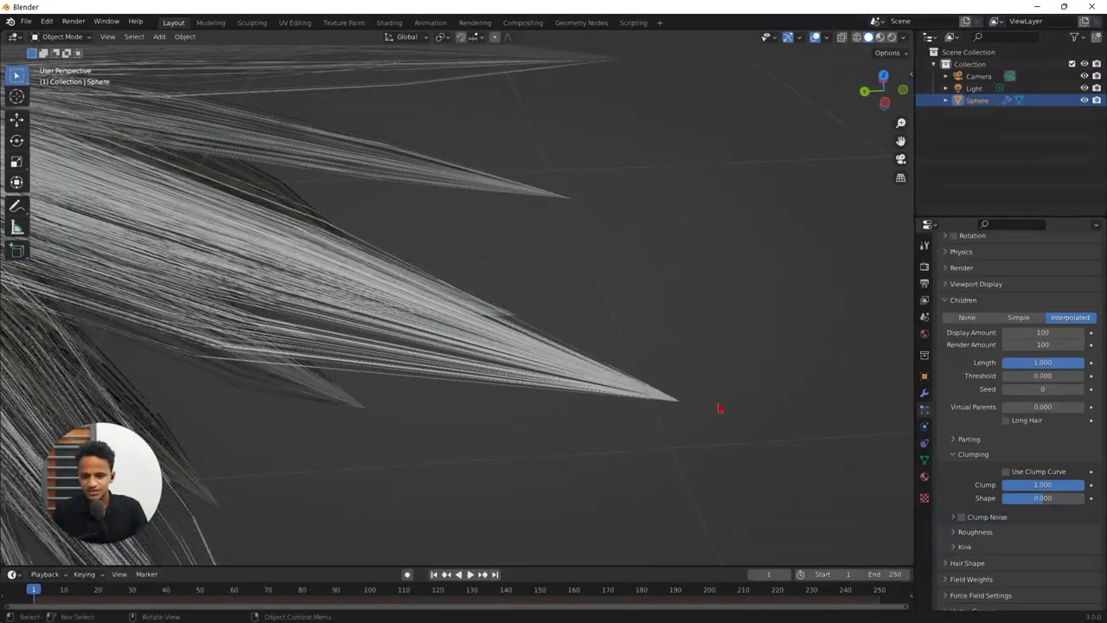
middle_drag(616, 433, 664, 336)
scroll(664, 335, up, 4)
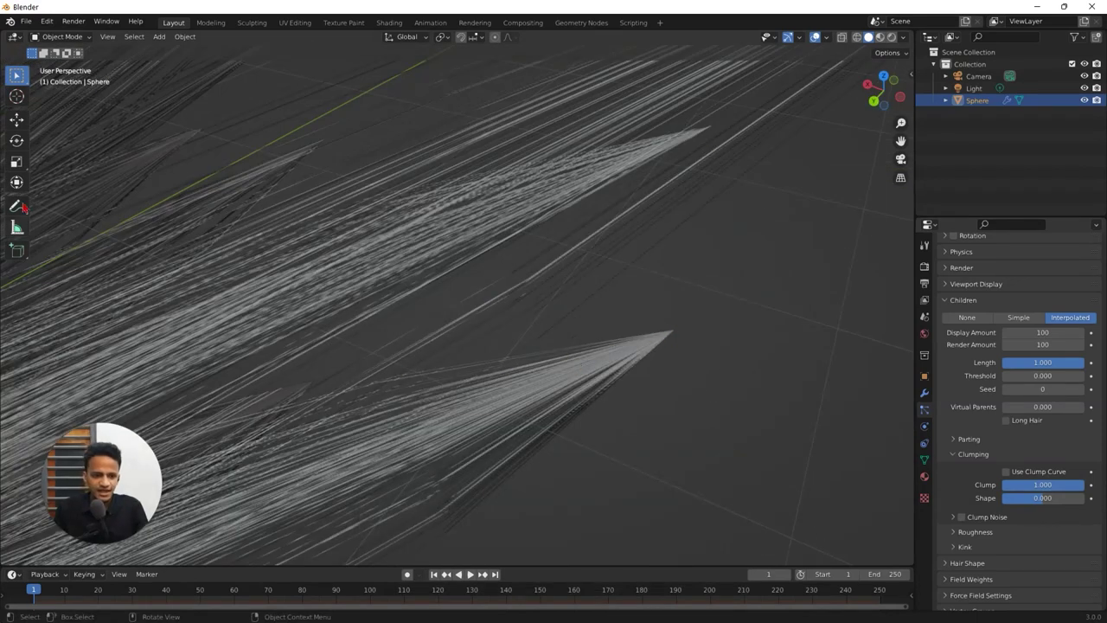
Step: Draw two blue annotation strokes over the spiky hair strands
drag(14, 208, 44, 210)
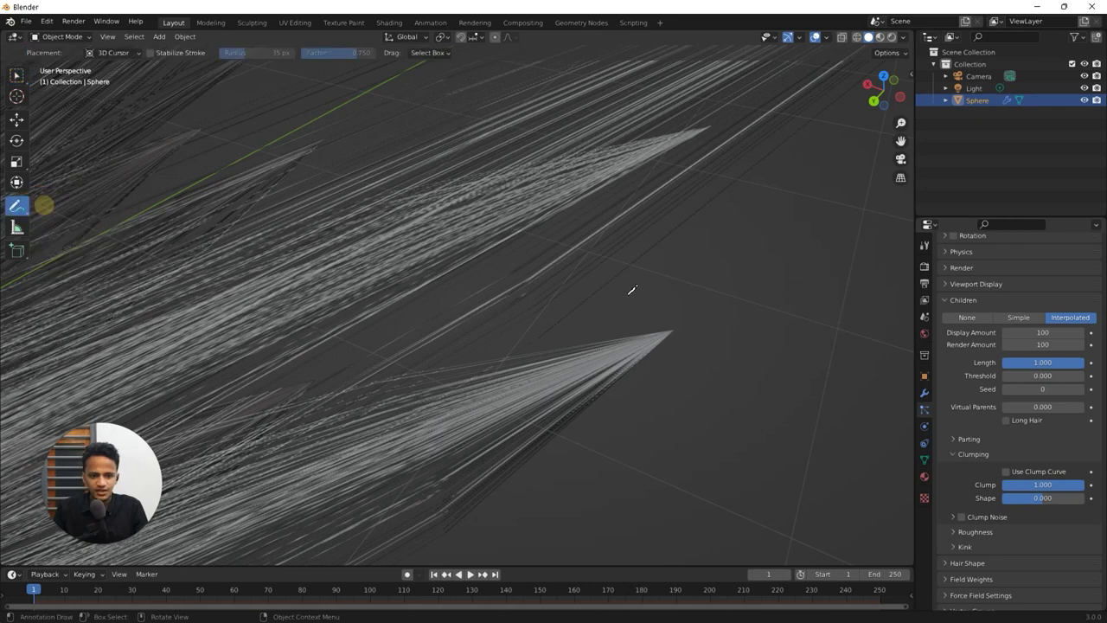
mouse_move(365, 381)
mouse_down()
mouse_move(694, 306)
mouse_move(617, 391)
mouse_move(498, 485)
mouse_up()
mouse_move(276, 413)
mouse_down()
mouse_move(637, 292)
mouse_move(678, 359)
mouse_move(474, 538)
mouse_up()
key(super)
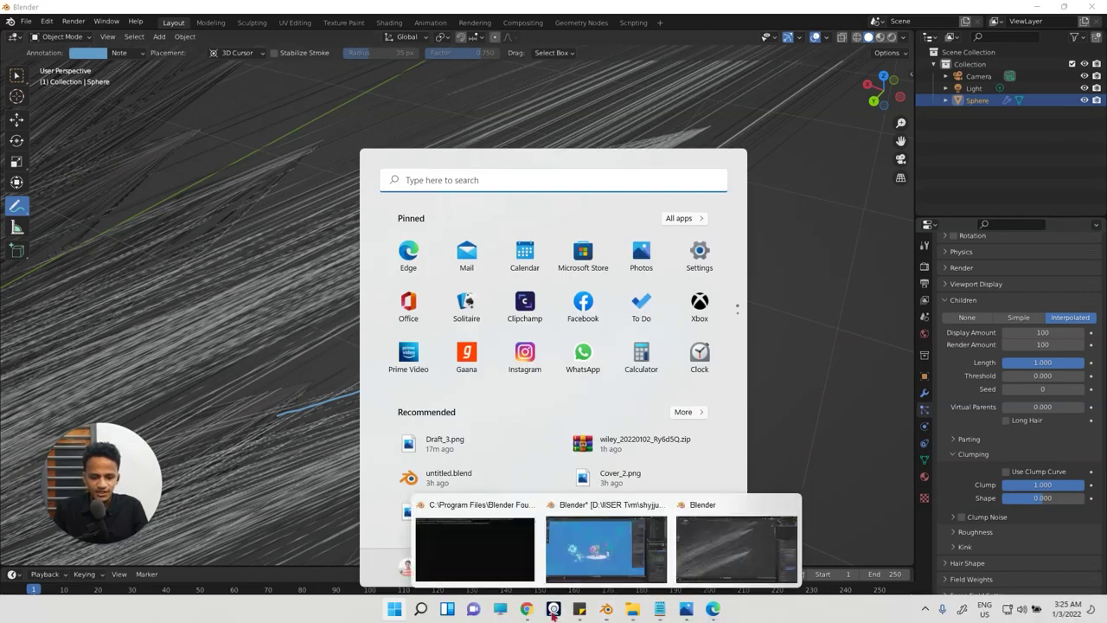
click(533, 612)
scroll(803, 407, down, 3)
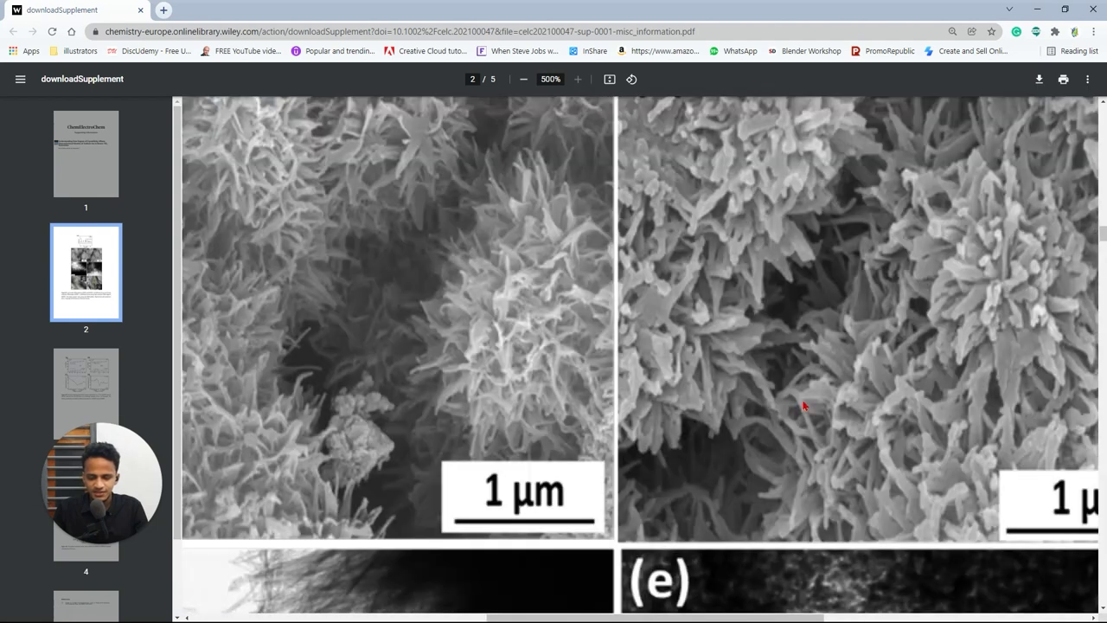
scroll(810, 400, up, 2)
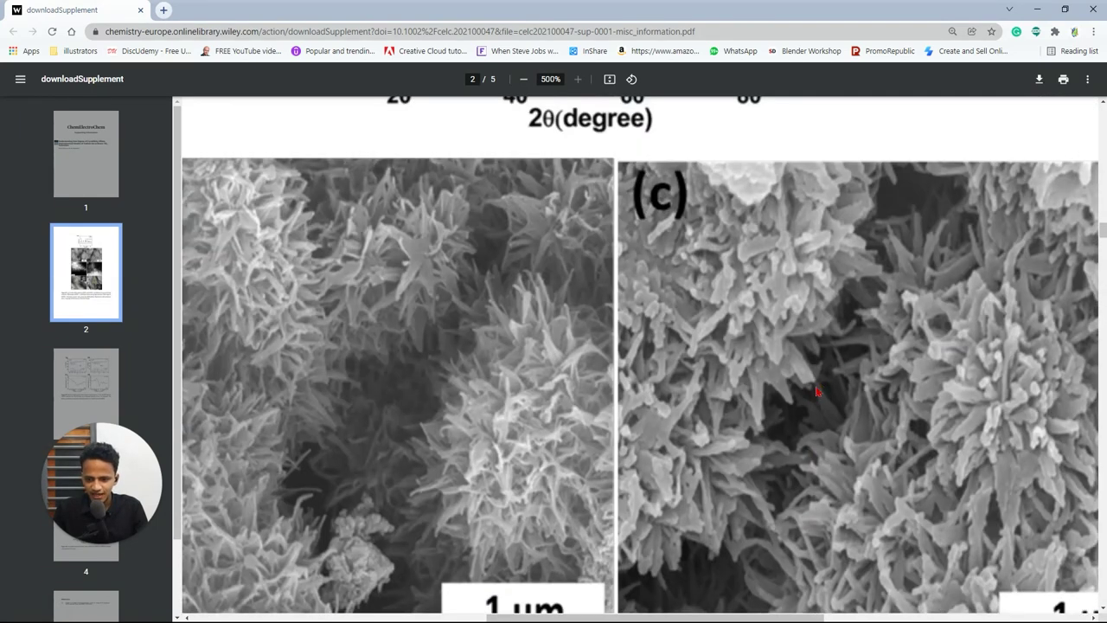
click(1037, 10)
Step: Set the child hair Roughness Uniform to 0.599, leaving the roughness curve off
scroll(1013, 495, down, 2)
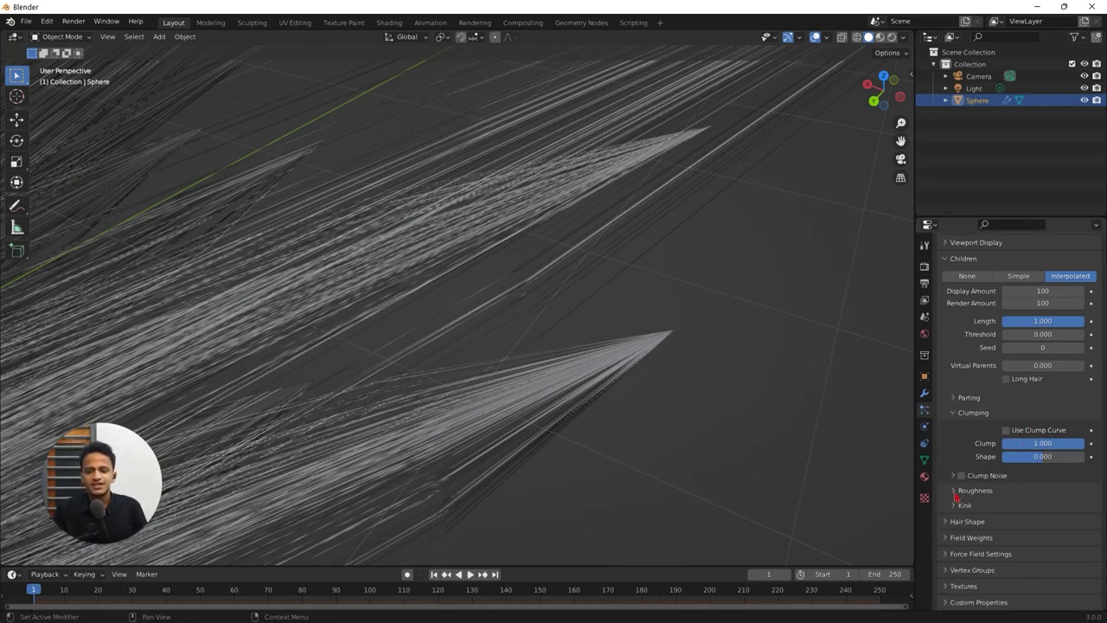
click(965, 491)
scroll(1016, 404, down, 3)
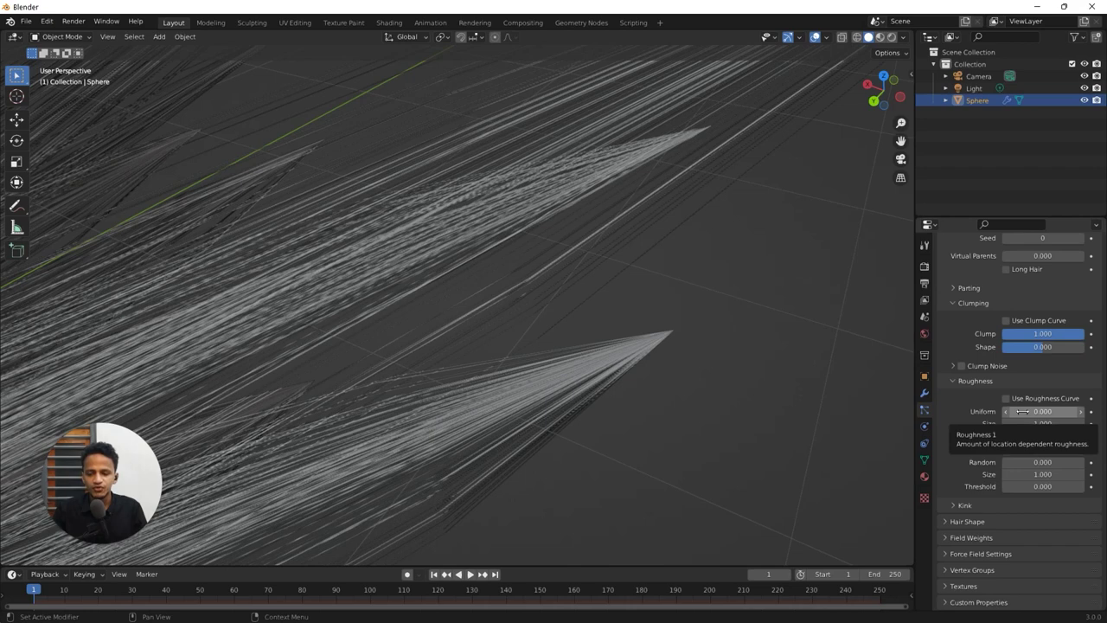
click(1021, 411)
drag(1021, 412, 49, 403)
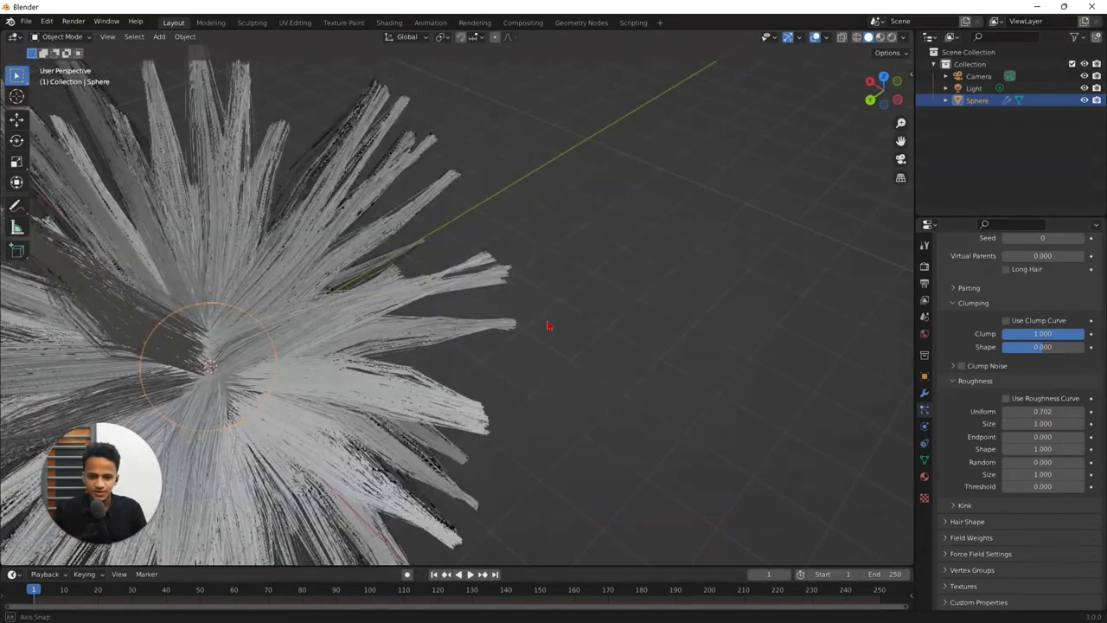
scroll(548, 320, up, 4)
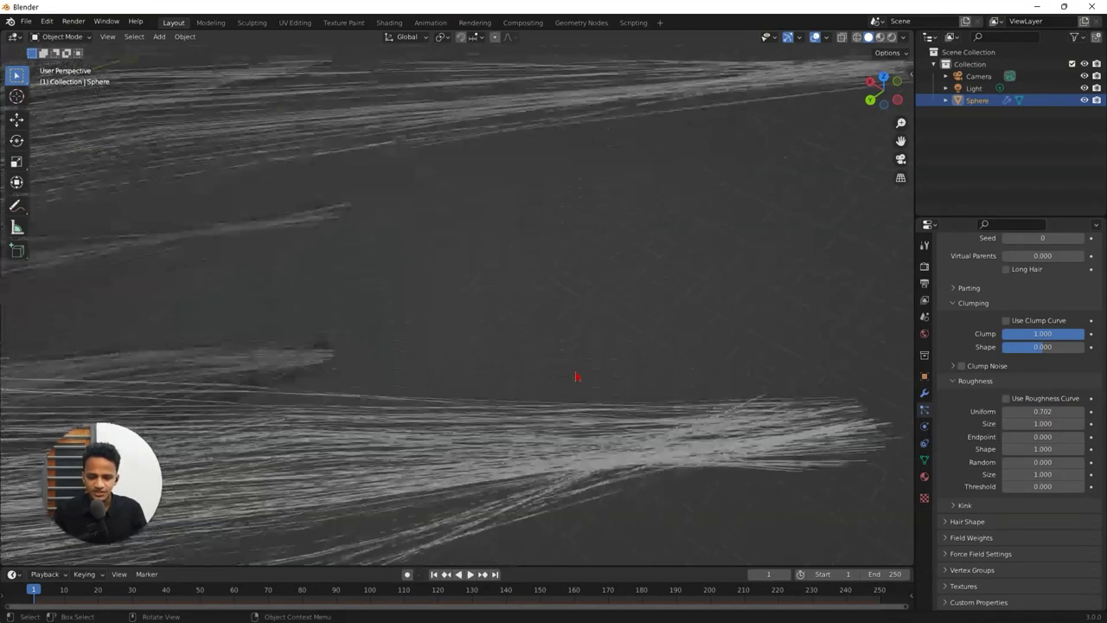
drag(1036, 411, 1085, 408)
click(1007, 399)
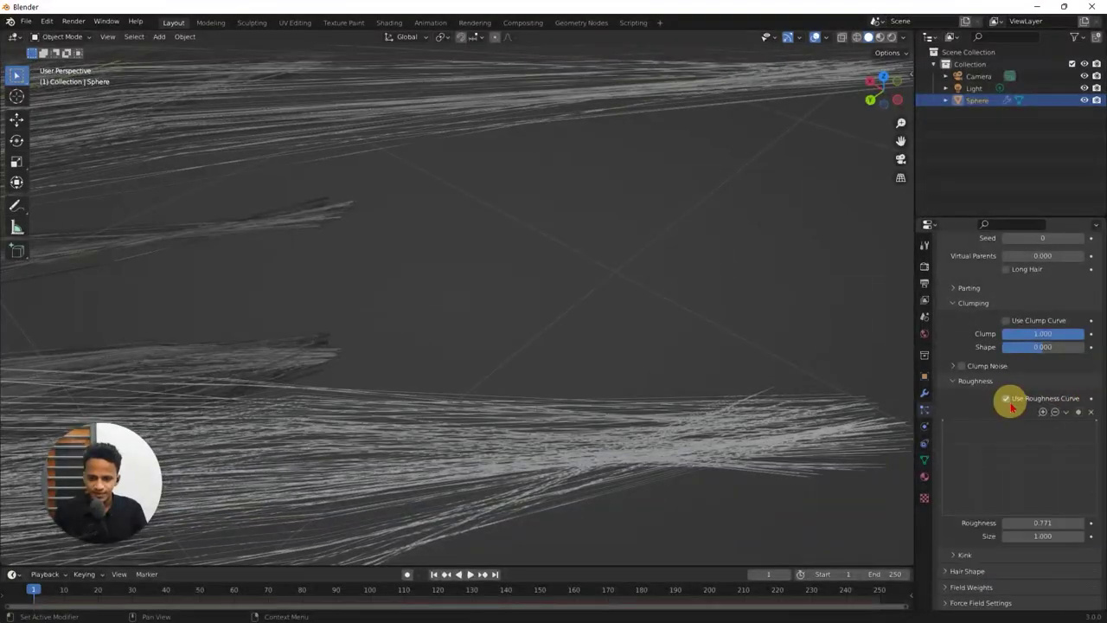
click(1007, 399)
drag(1012, 408, 922, 421)
Step: Orbit and zoom around the roughened hair sphere to inspect the frayed spike tips
middle_drag(559, 323, 576, 311)
scroll(580, 324, down, 5)
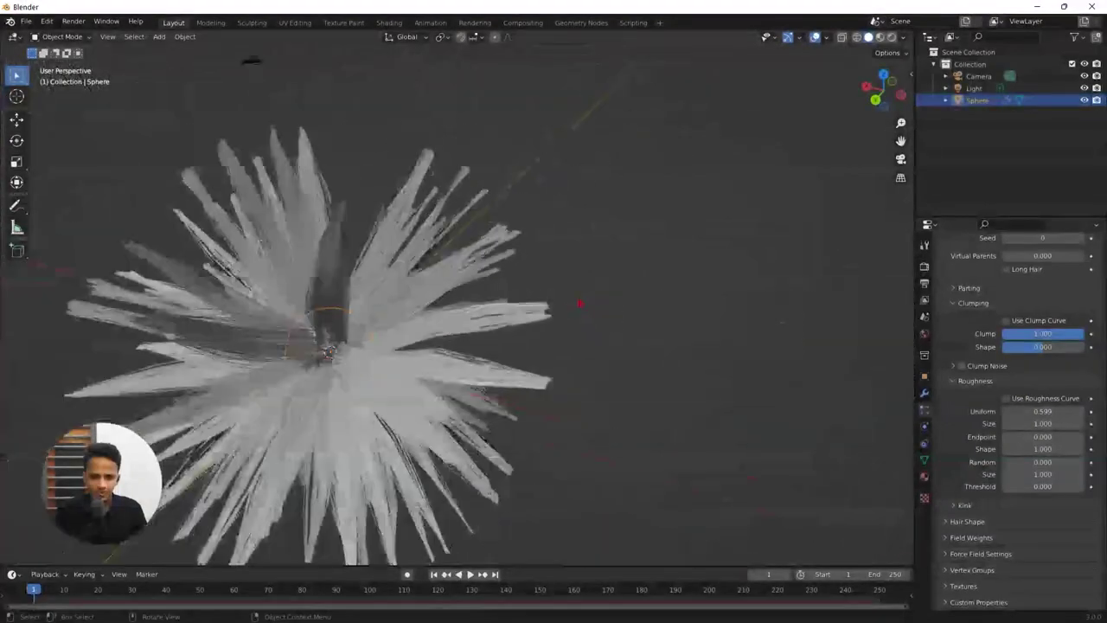
scroll(588, 337, up, 8)
middle_drag(494, 321, 519, 328)
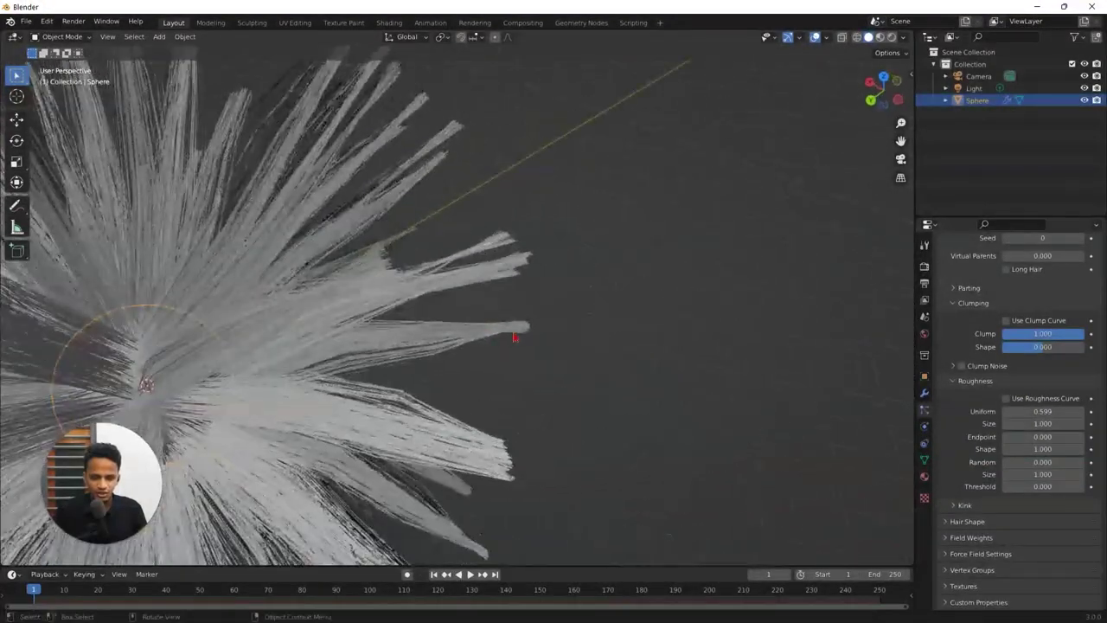
scroll(554, 346, down, 8)
mouse_move(571, 388)
middle_down()
mouse_move(457, 346)
mouse_move(562, 316)
mouse_move(588, 346)
mouse_move(559, 348)
mouse_move(575, 402)
middle_up()
scroll(594, 353, down, 6)
scroll(575, 402, up, 4)
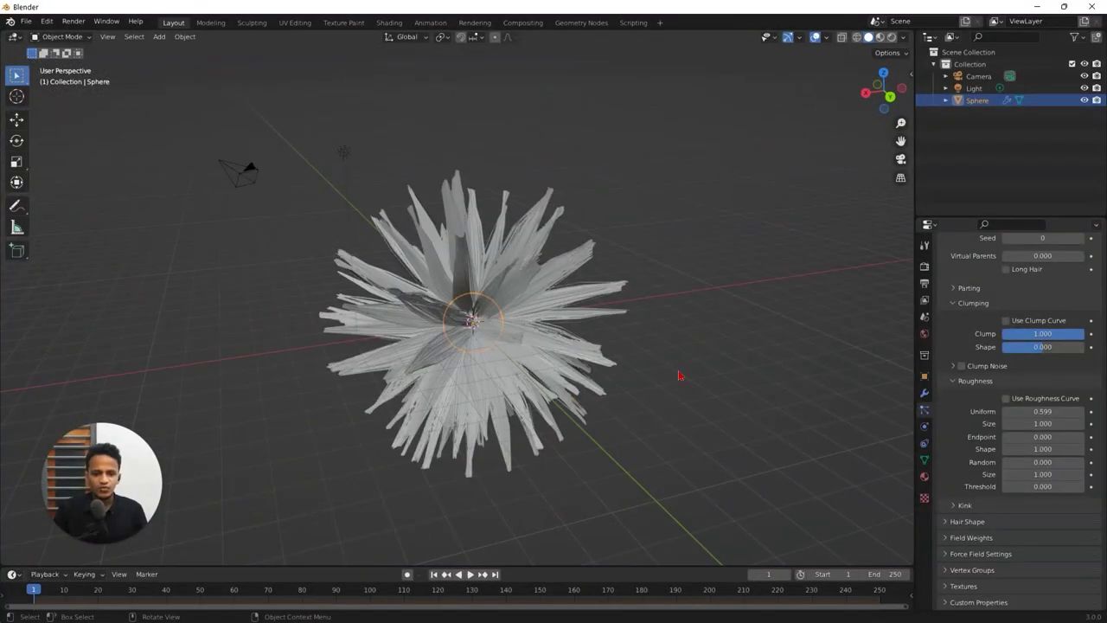
scroll(678, 377, up, 3)
middle_drag(689, 371, 596, 356)
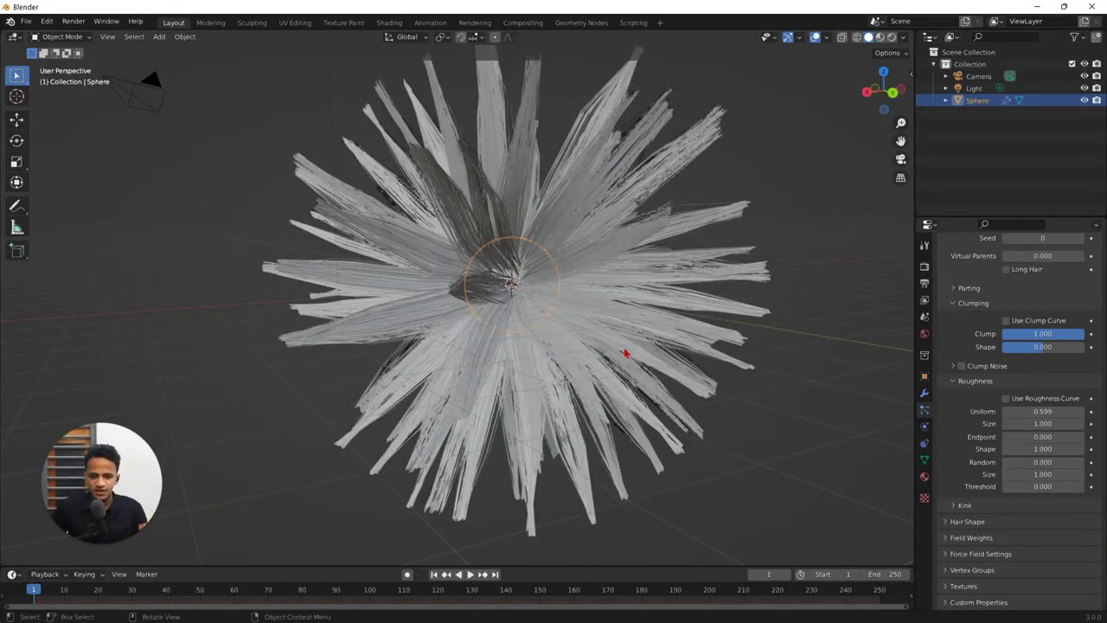
scroll(1007, 459, up, 8)
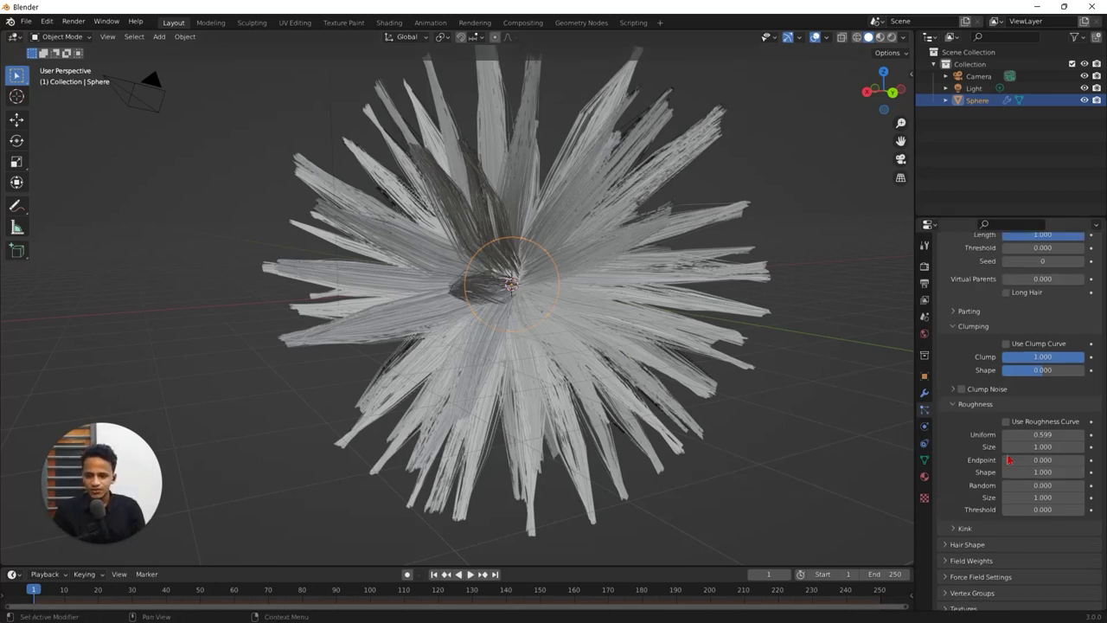
Step: Set the hair's Physics > Forces Brownian value to 0.800 and orbit to view the scattered spikes
click(960, 401)
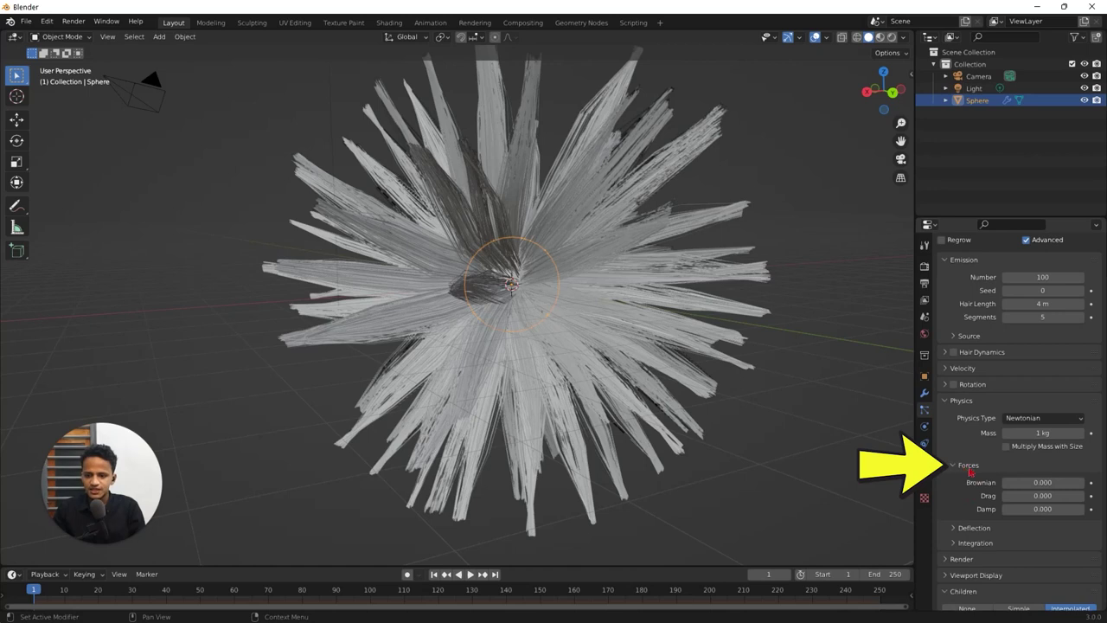
scroll(994, 462, down, 2)
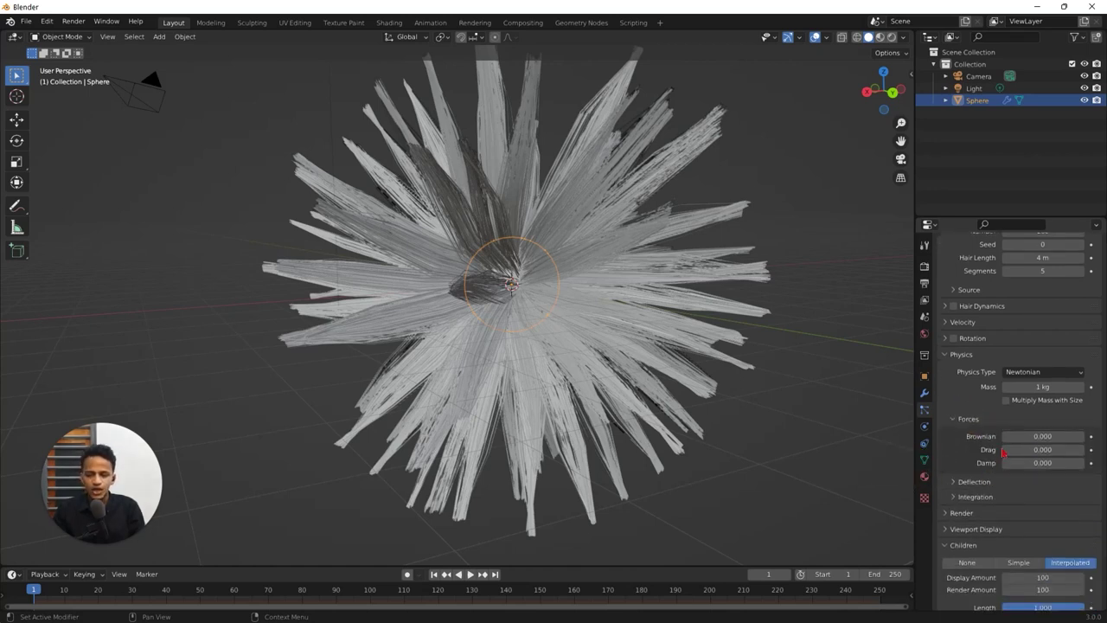
drag(1033, 435, 1069, 429)
scroll(704, 333, down, 3)
middle_drag(704, 334, 595, 377)
scroll(594, 377, up, 3)
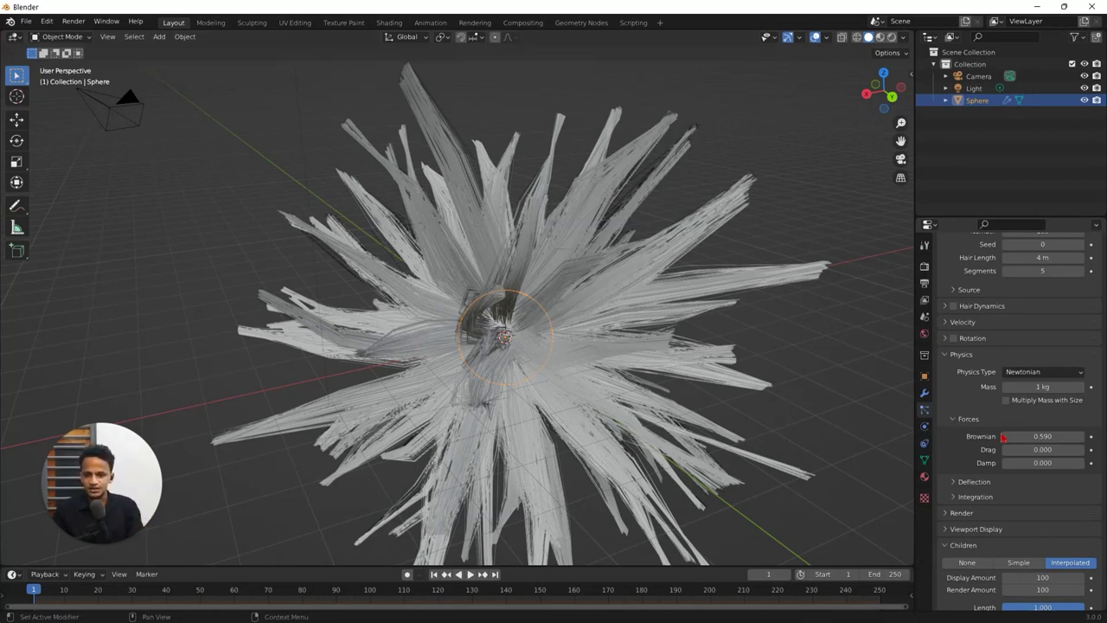
click(1035, 436)
text(0)
key(Return)
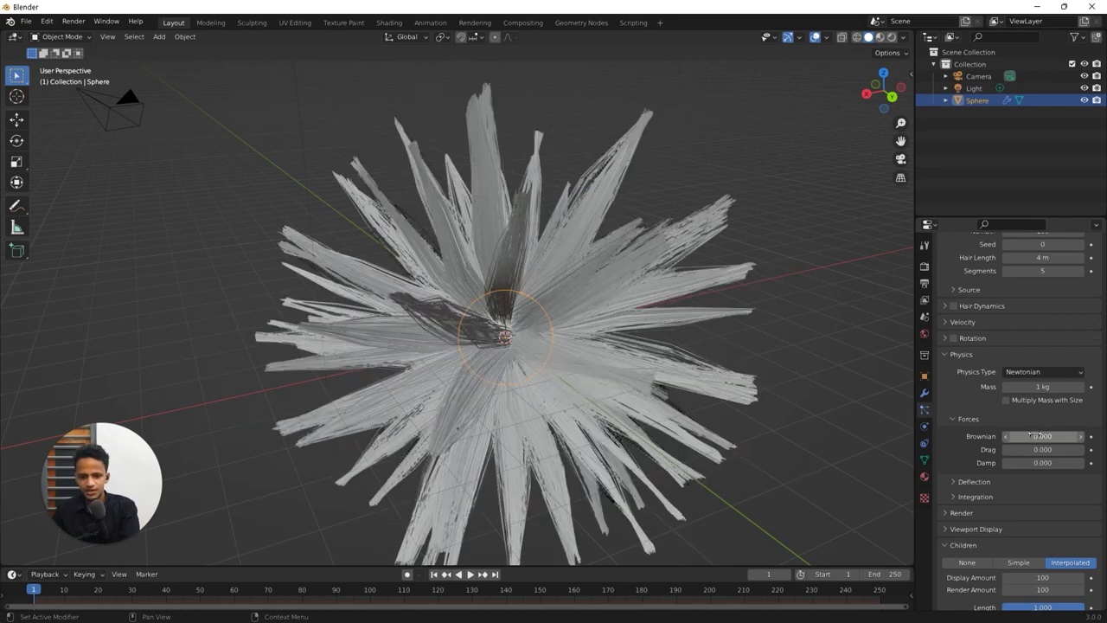
drag(1048, 436, 1080, 437)
middle_drag(707, 318, 371, 315)
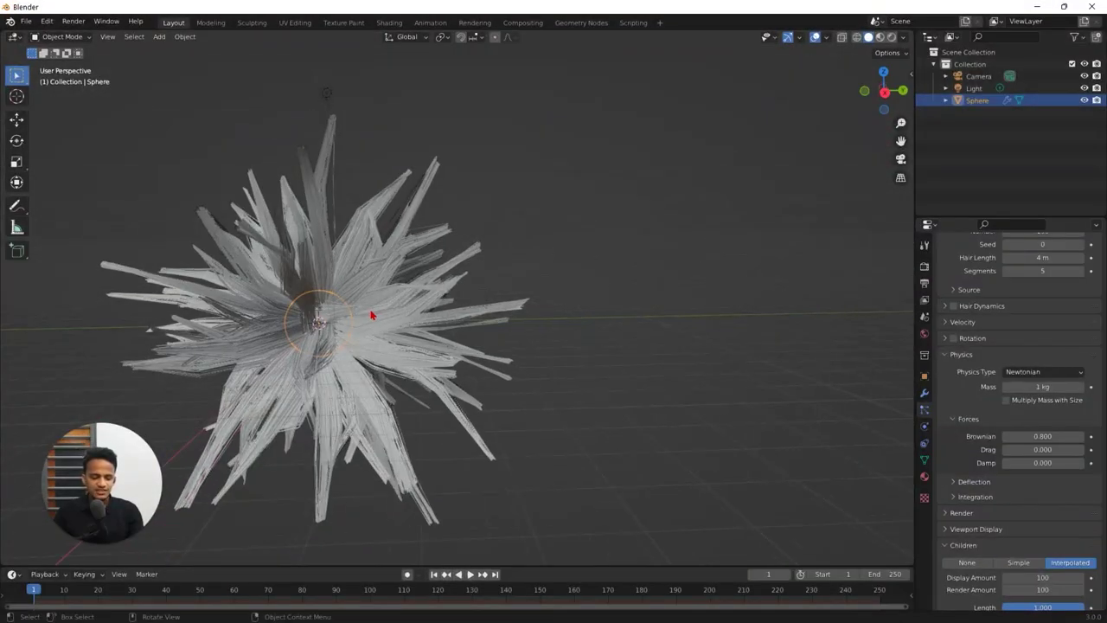
Step: Duplicate the hair sphere and place the copy beside the original
key(shift+d)
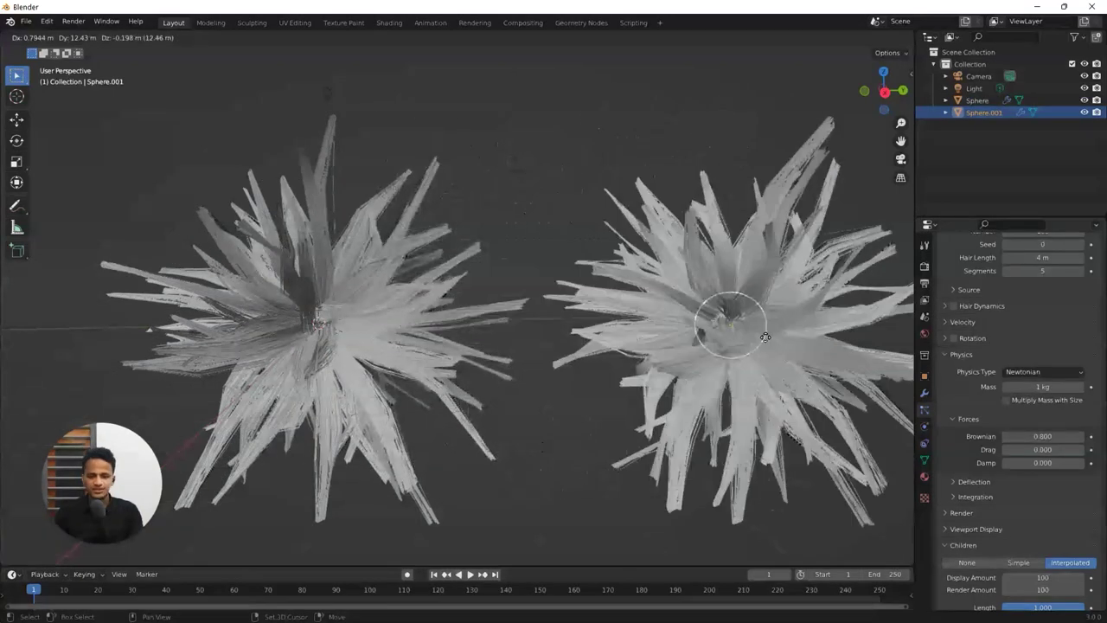
click(765, 337)
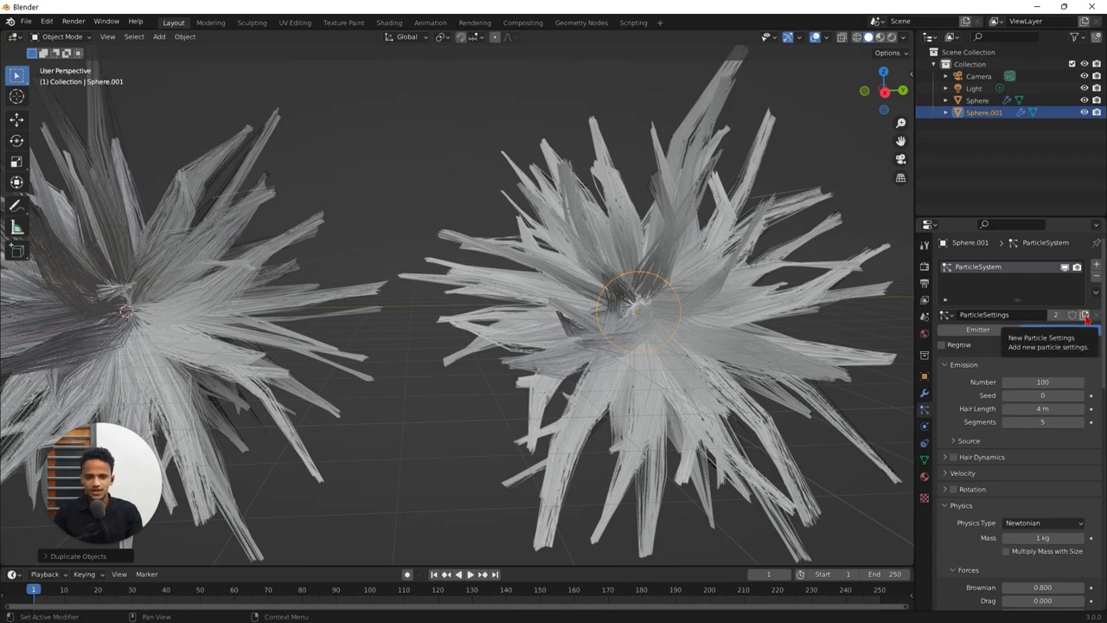
scroll(625, 323, down, 3)
scroll(587, 299, up, 3)
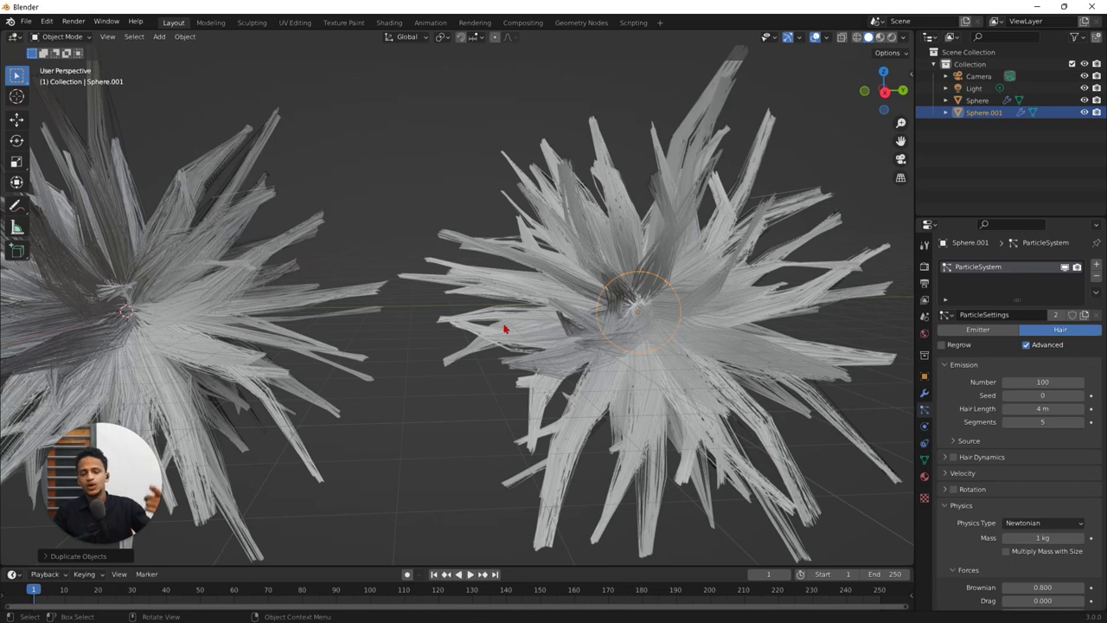
scroll(346, 324, down, 1)
Step: Try raising the left sphere's hair count to 140, then undo the change
click(182, 322)
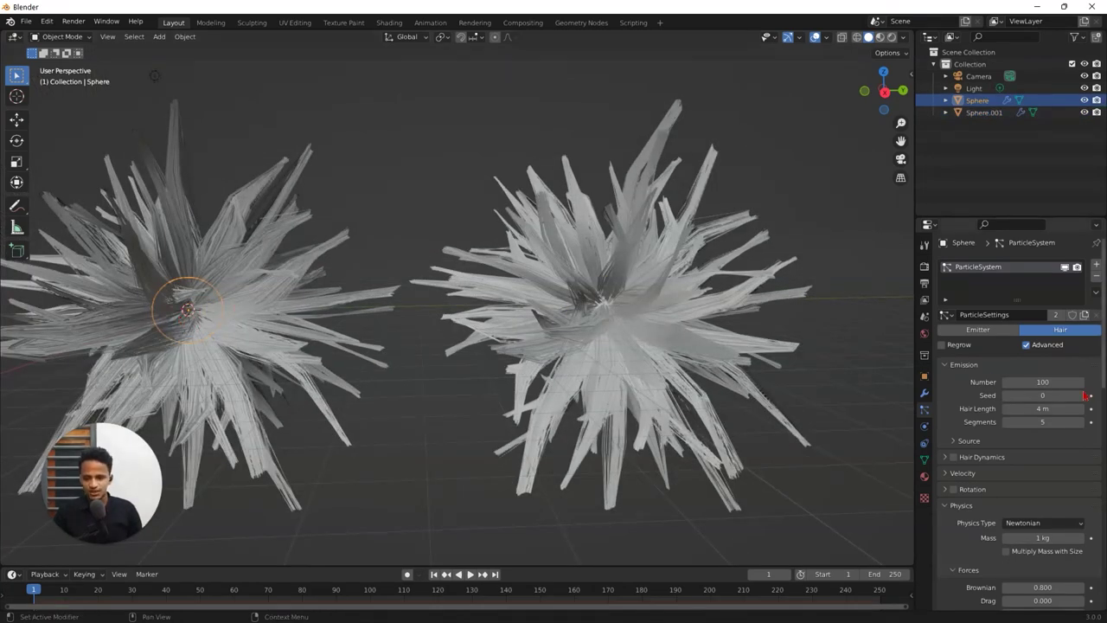
drag(1048, 382, 1081, 382)
key(ctrl+z)
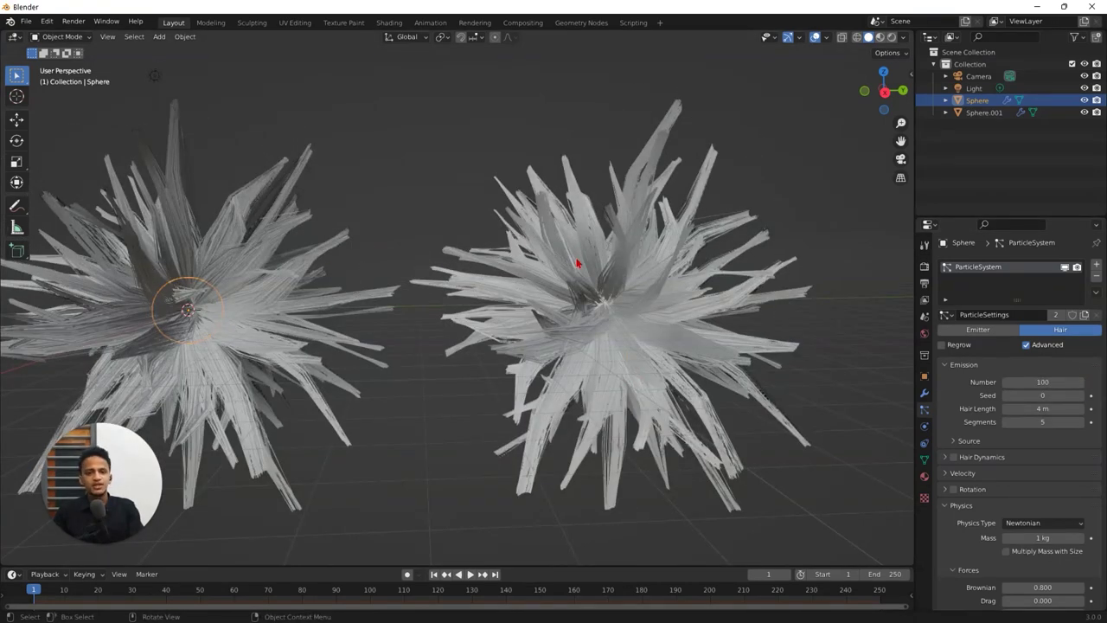
Step: Give the duplicate its own particle settings and set its hair count to 400
click(667, 287)
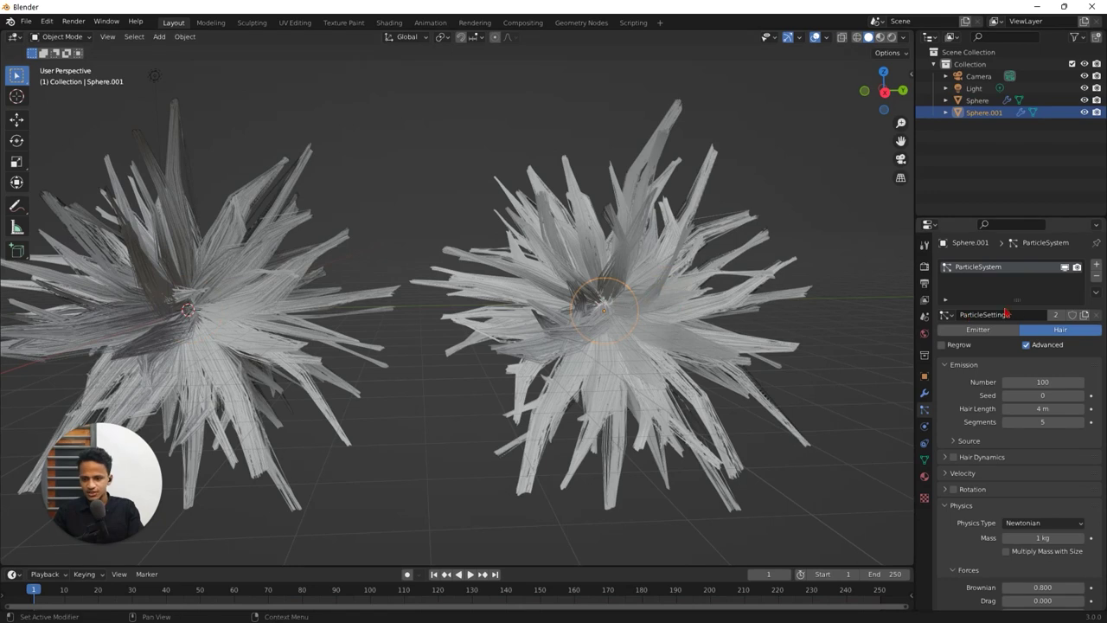
click(1083, 319)
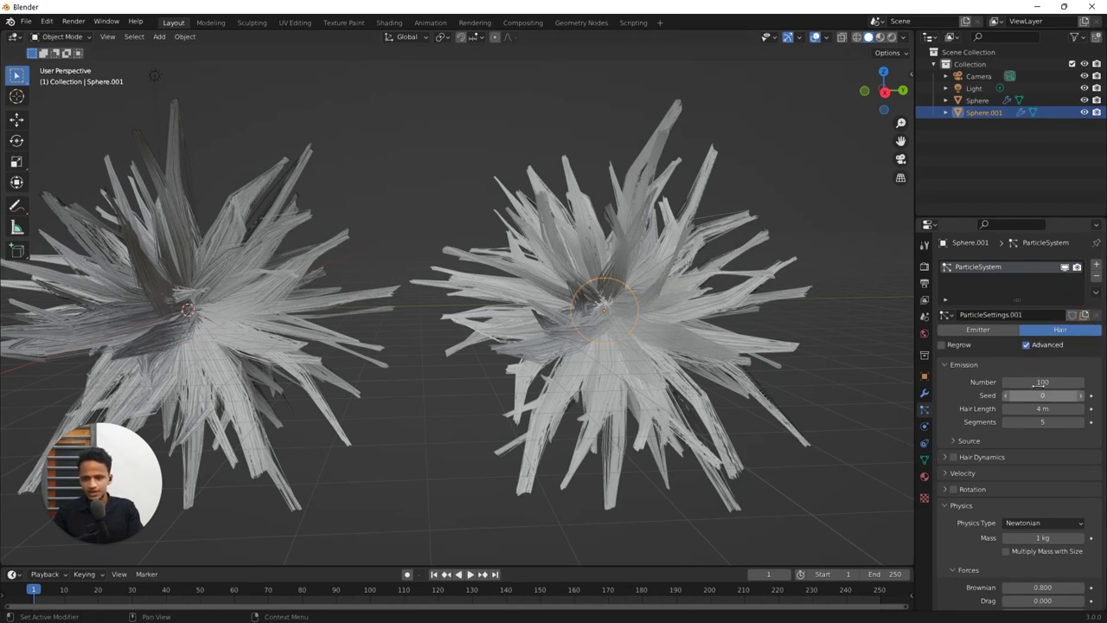
drag(1040, 381, 1081, 376)
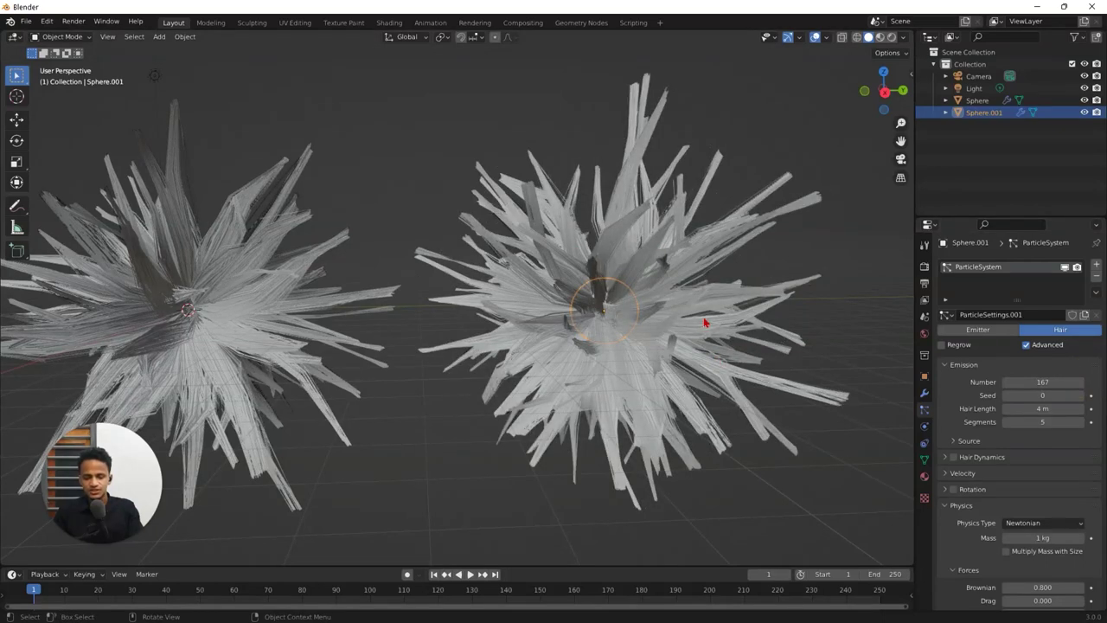
click(1050, 382)
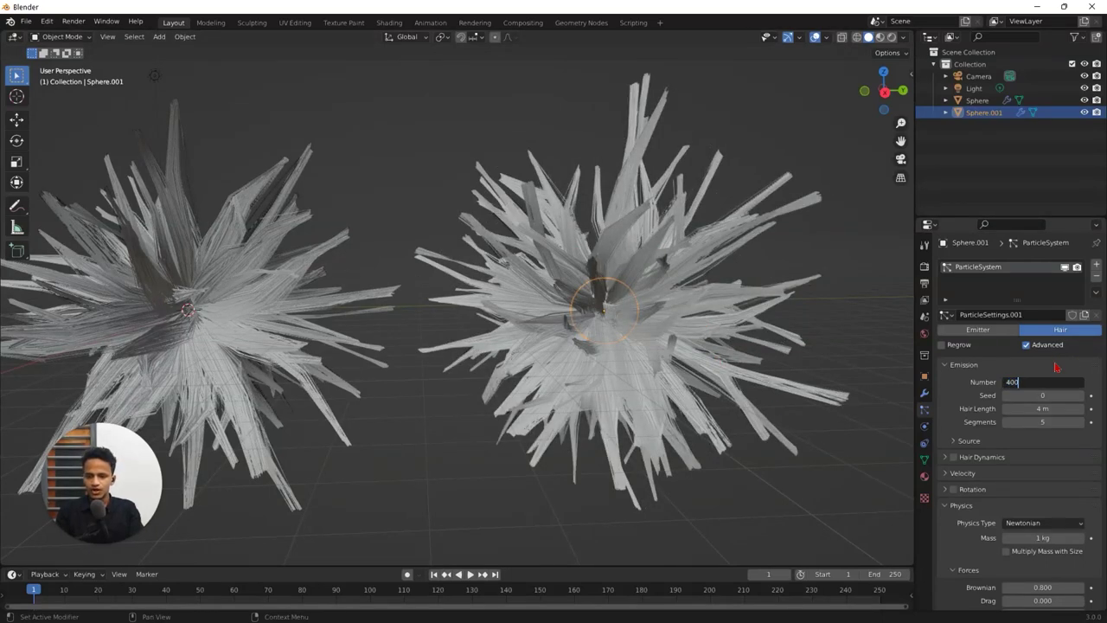
text(400)
key(Return)
Step: Orbit and zoom the view to compare both hair spheres side by side
scroll(487, 223, down, 5)
click(363, 375)
middle_drag(364, 375, 436, 423)
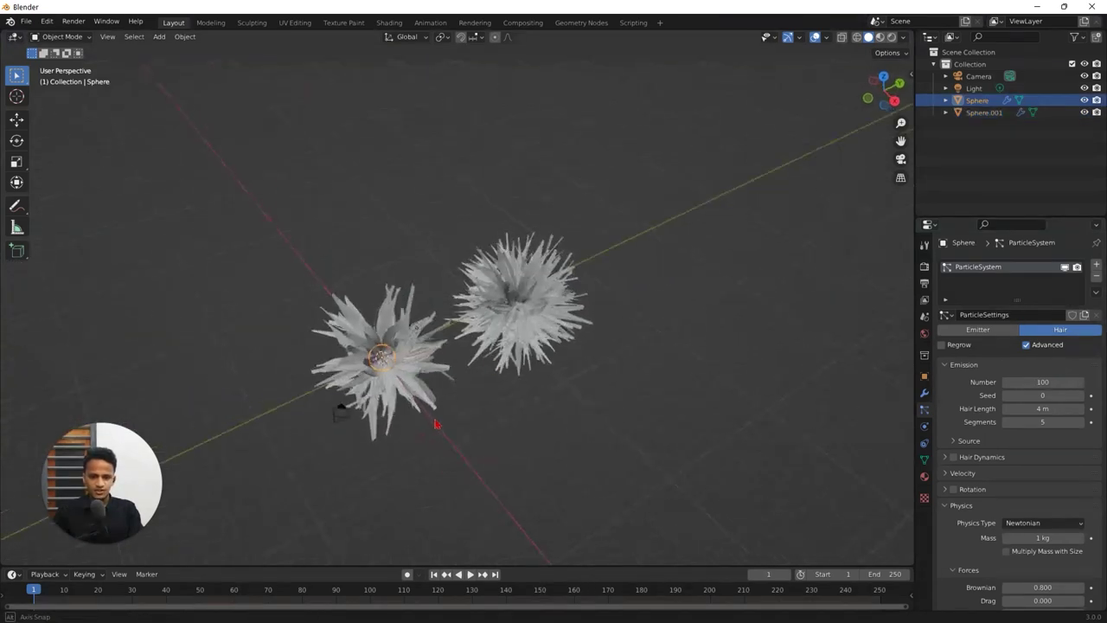
scroll(519, 346, up, 3)
click(514, 335)
middle_drag(557, 322, 654, 247)
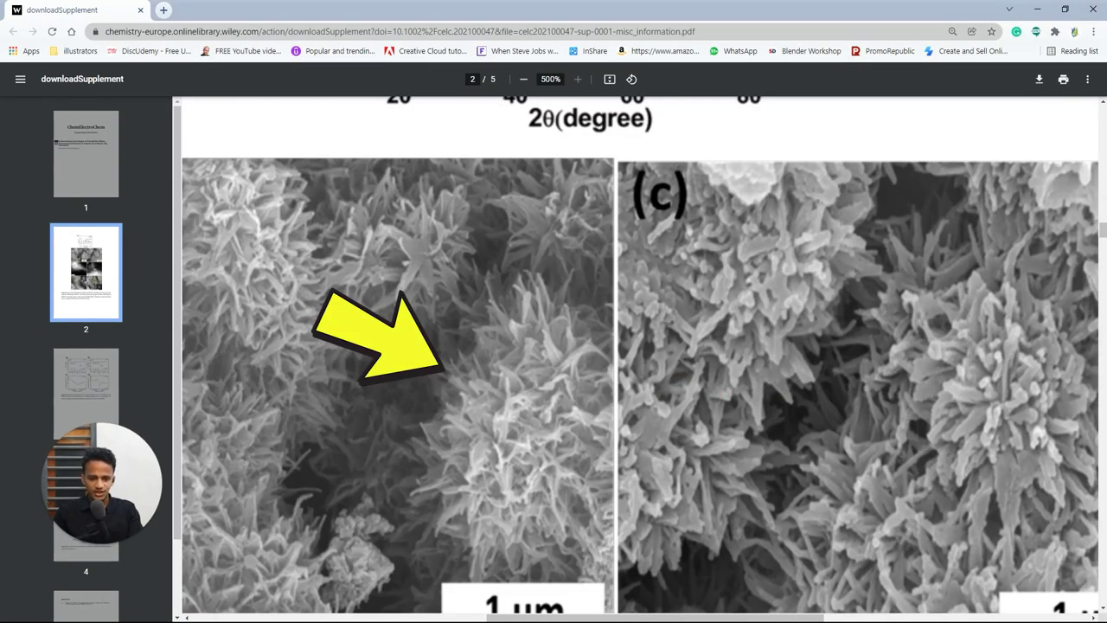
scroll(476, 320, down, 2)
scroll(476, 328, up, 2)
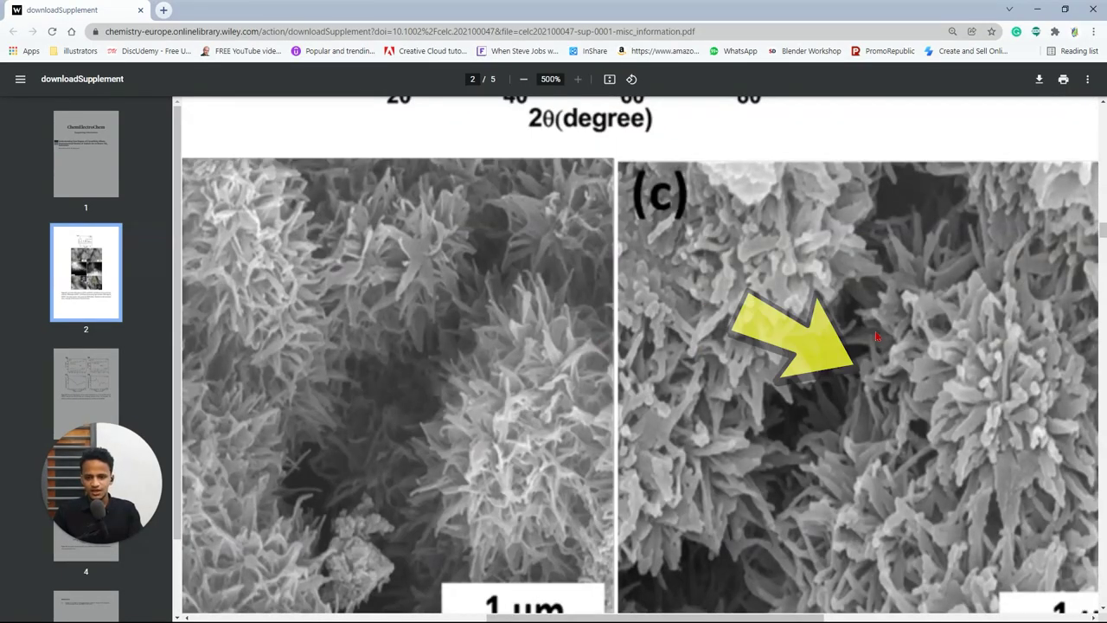
Step: Minimize Chrome and orbit and zoom the viewport until both spiky spheres are in view
click(1036, 12)
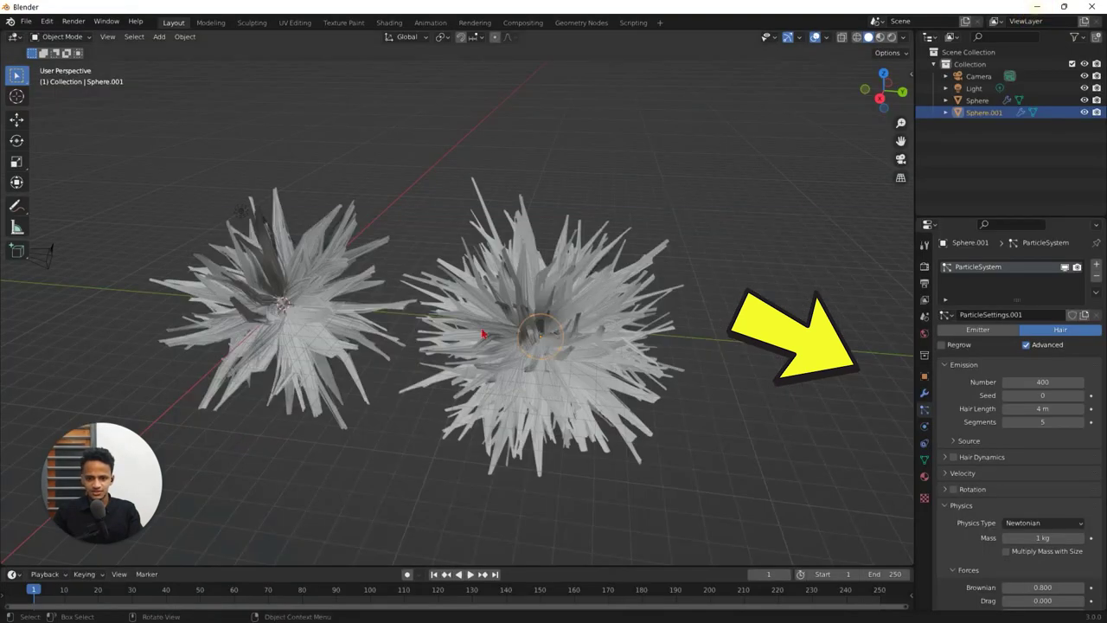
middle_drag(436, 393, 484, 364)
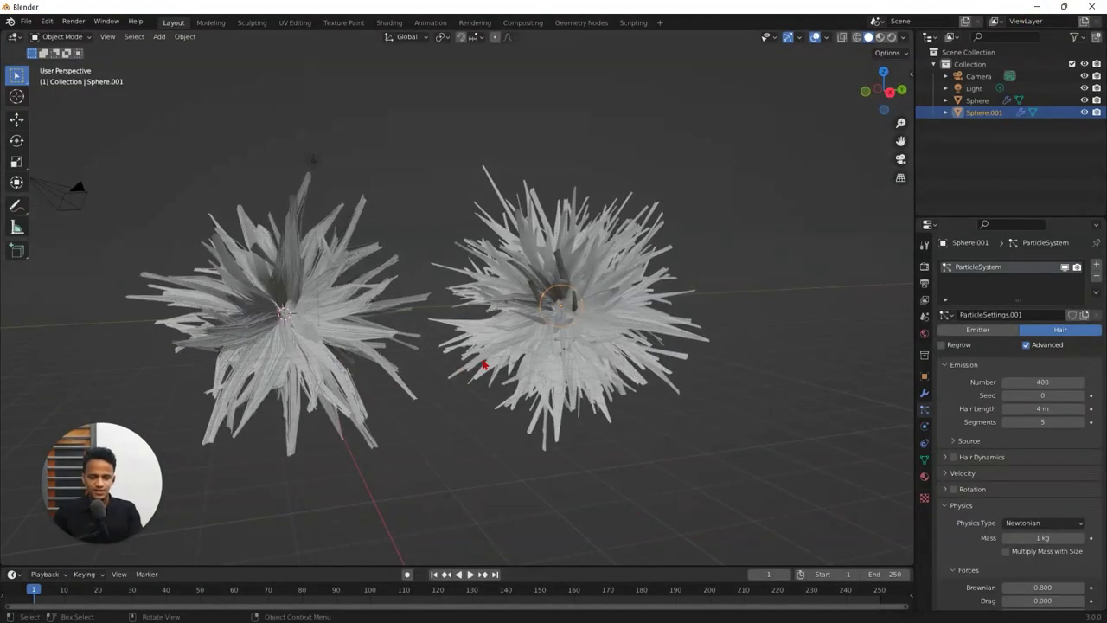
scroll(482, 356, up, 3)
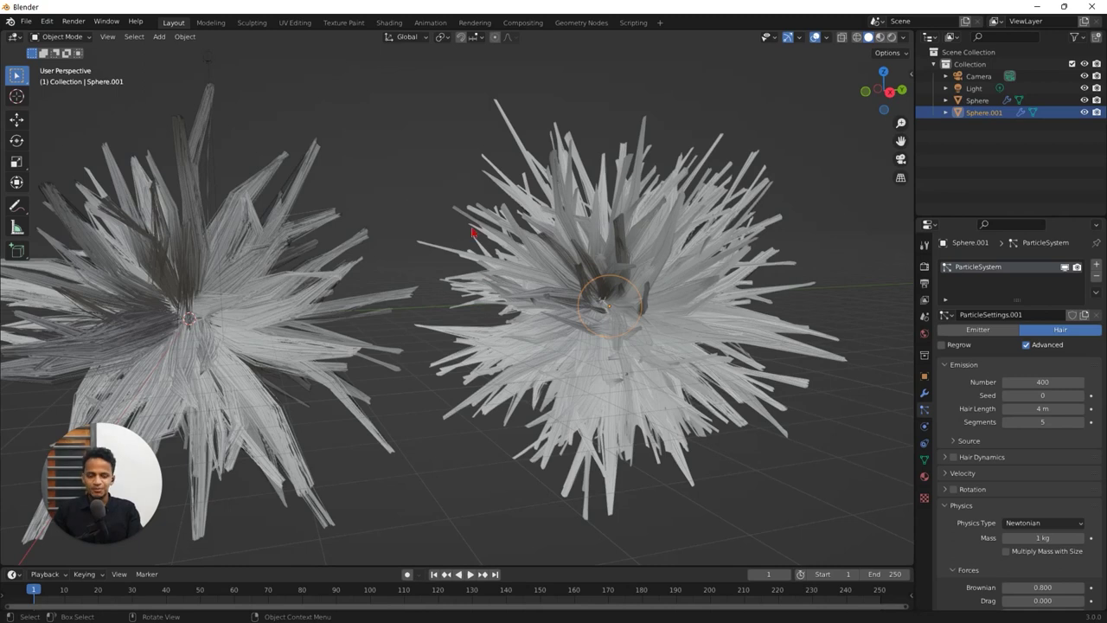
middle_drag(474, 232, 445, 246)
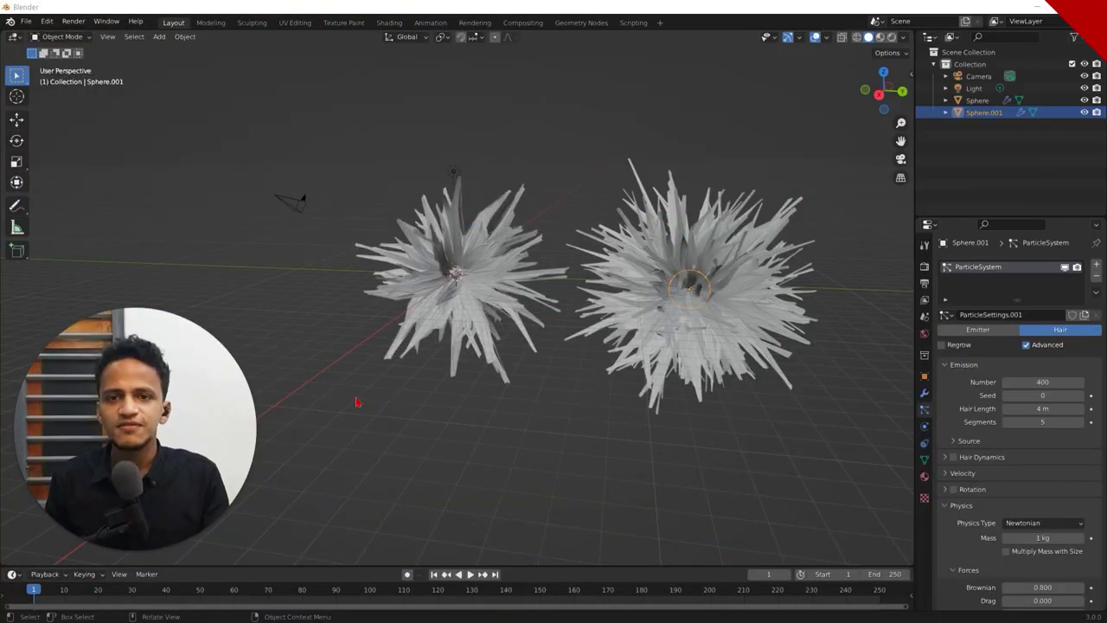
Step: Orbit around the spheres, select Sphere and frame it with numpad period
middle_drag(520, 333, 442, 337)
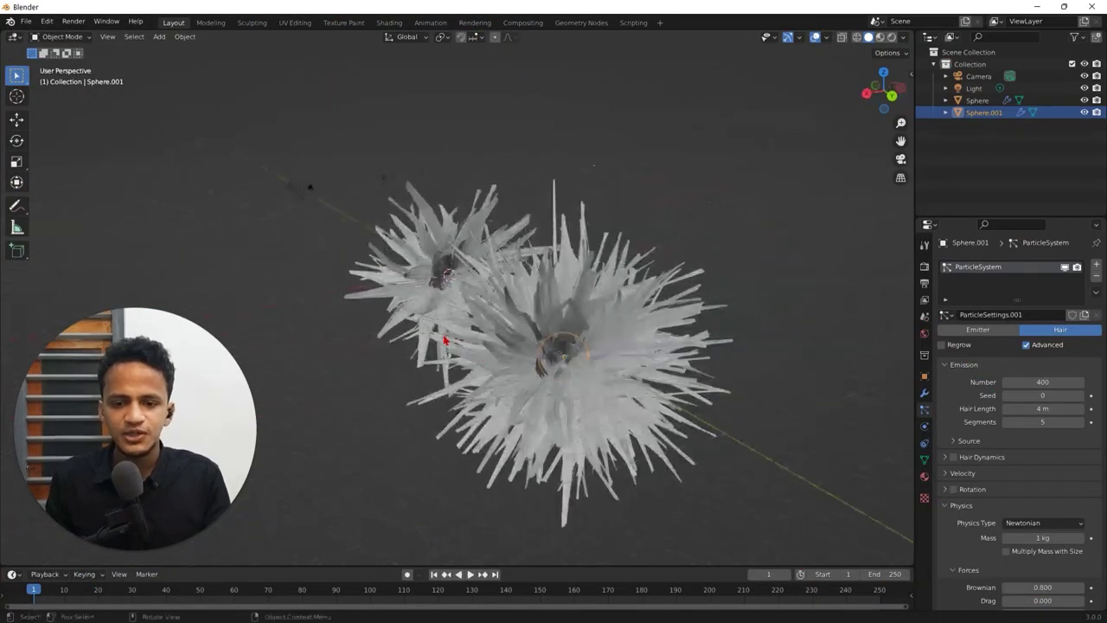
middle_drag(516, 362, 484, 333)
scroll(484, 330, up, 5)
click(484, 328)
key(KP_Decimal)
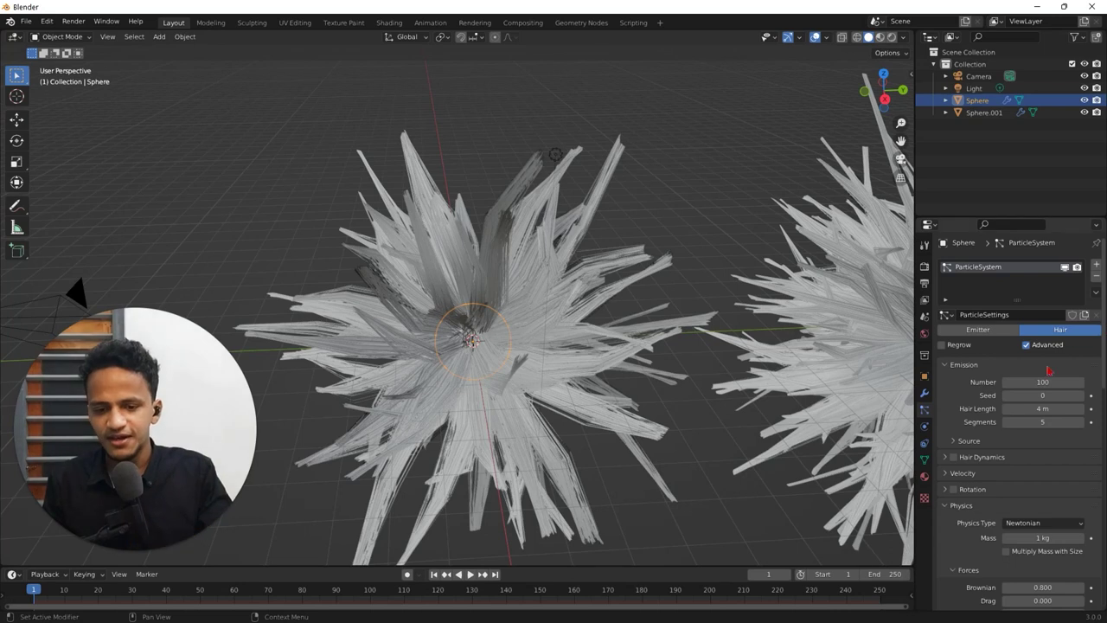
Step: Scroll through Sphere's Particle Properties to the Children, Clumping and Roughness panels
scroll(1011, 385, down, 7)
scroll(1002, 342, up, 2)
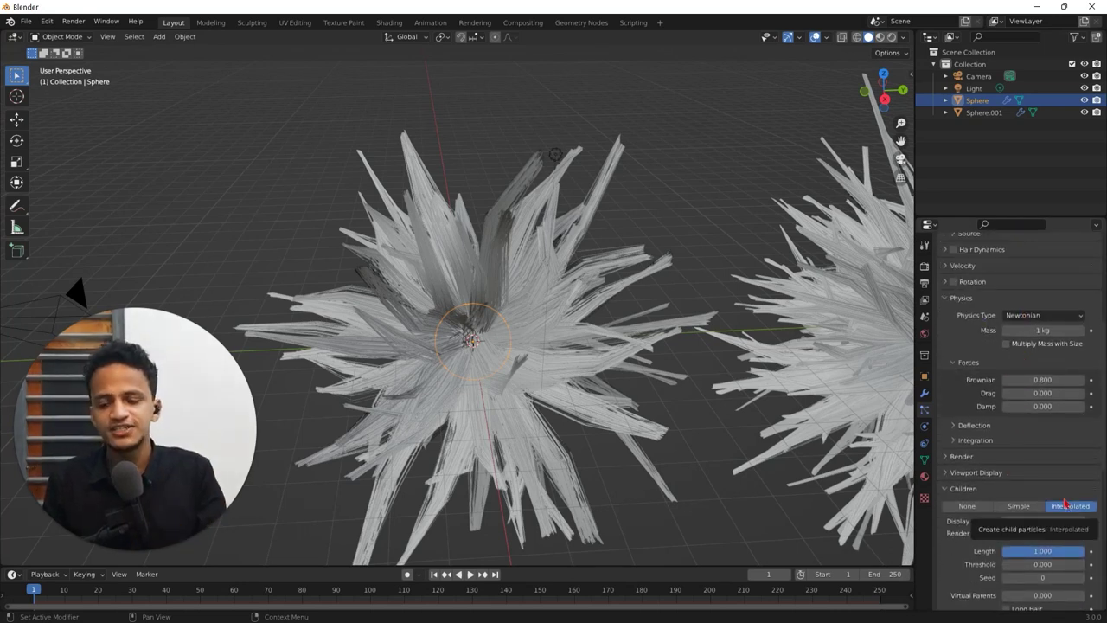
scroll(1055, 486, down, 4)
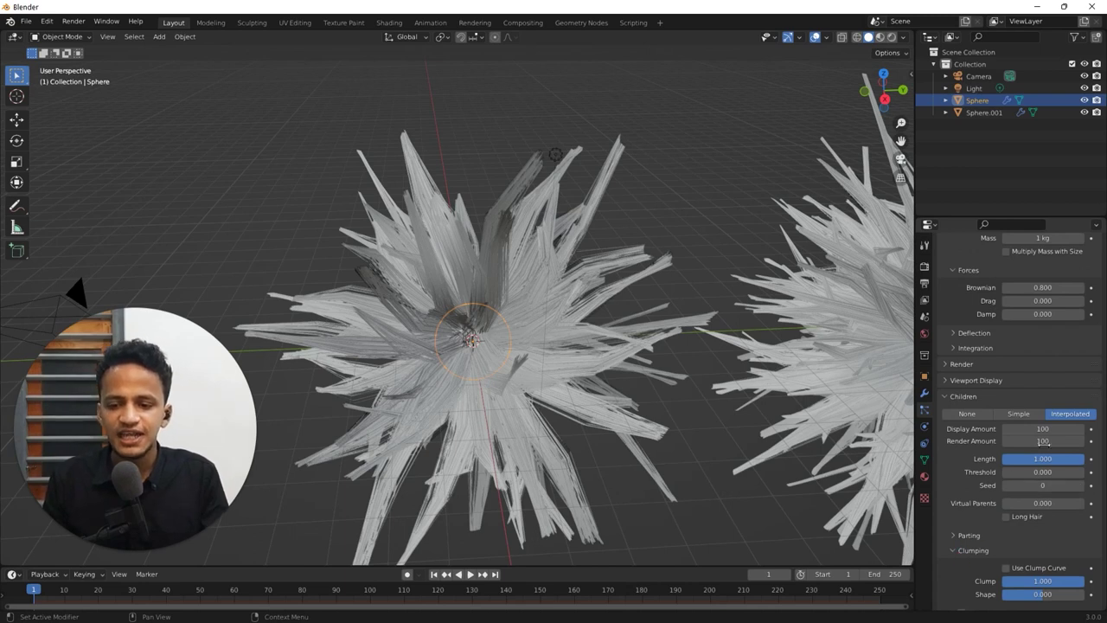
scroll(985, 484, down, 5)
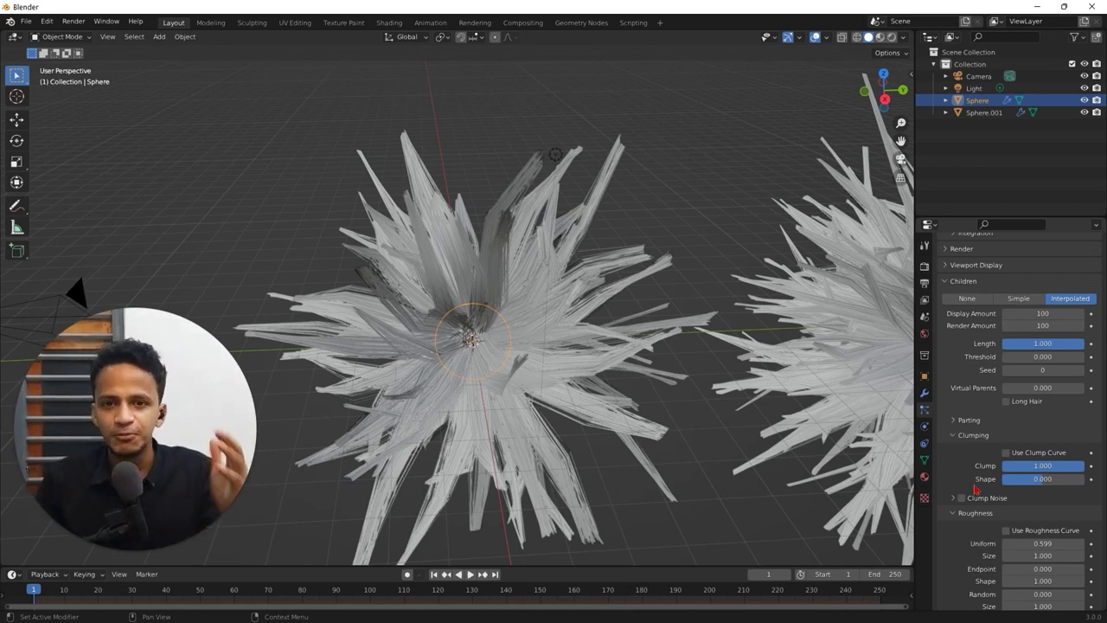
scroll(1033, 538, up, 1)
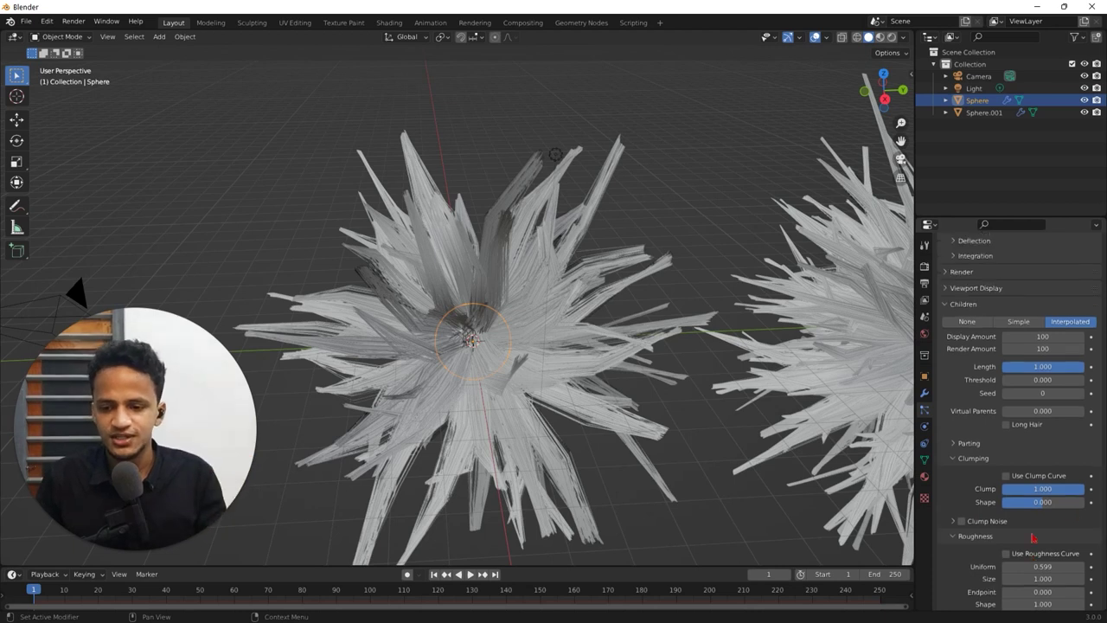
scroll(1032, 538, up, 2)
scroll(1038, 531, up, 2)
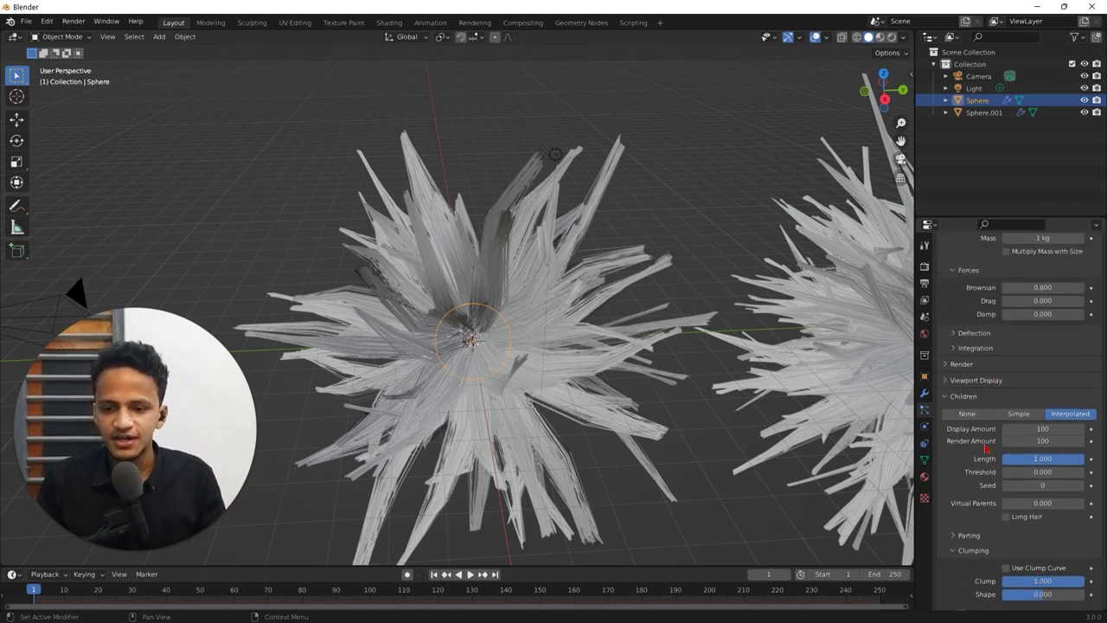
scroll(994, 432, up, 13)
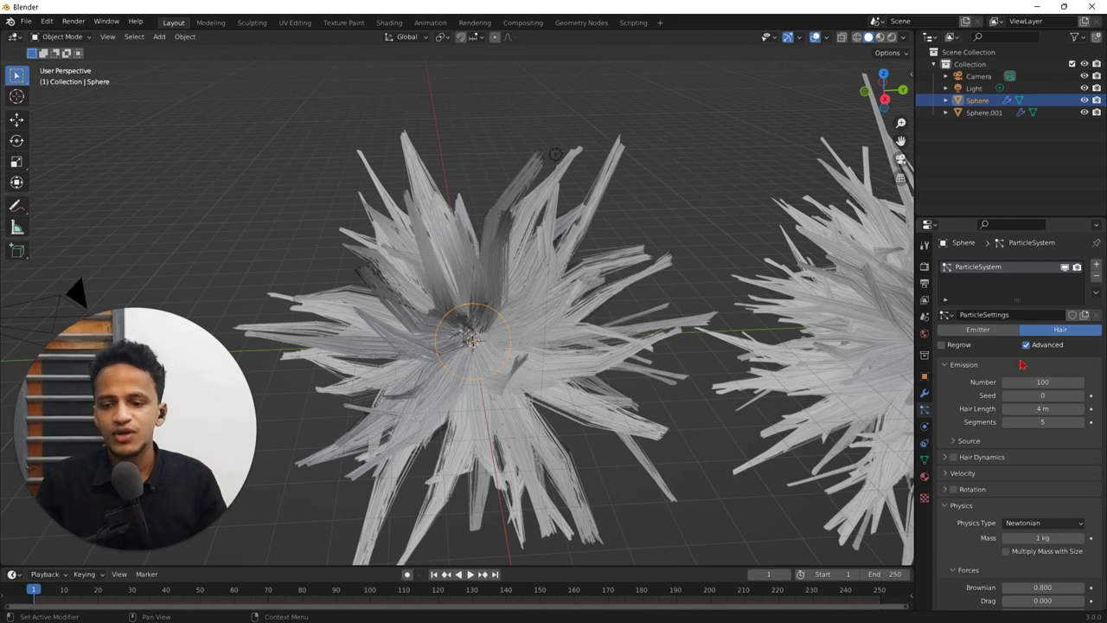
scroll(588, 361, down, 5)
middle_drag(588, 360, 610, 321)
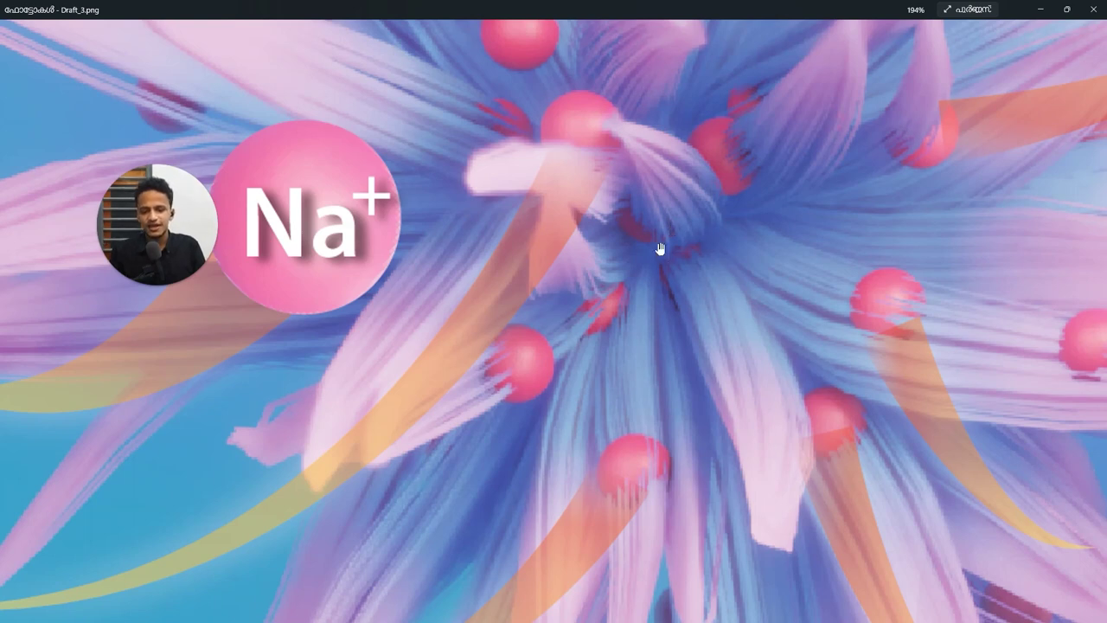
scroll(697, 275, up, 2)
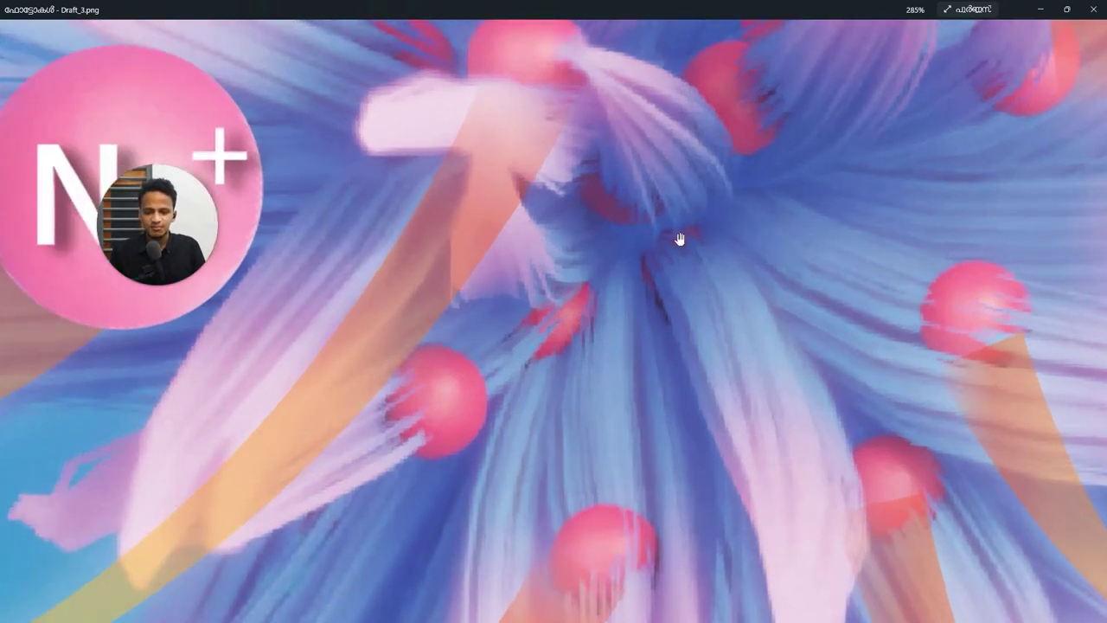
scroll(680, 238, down, 6)
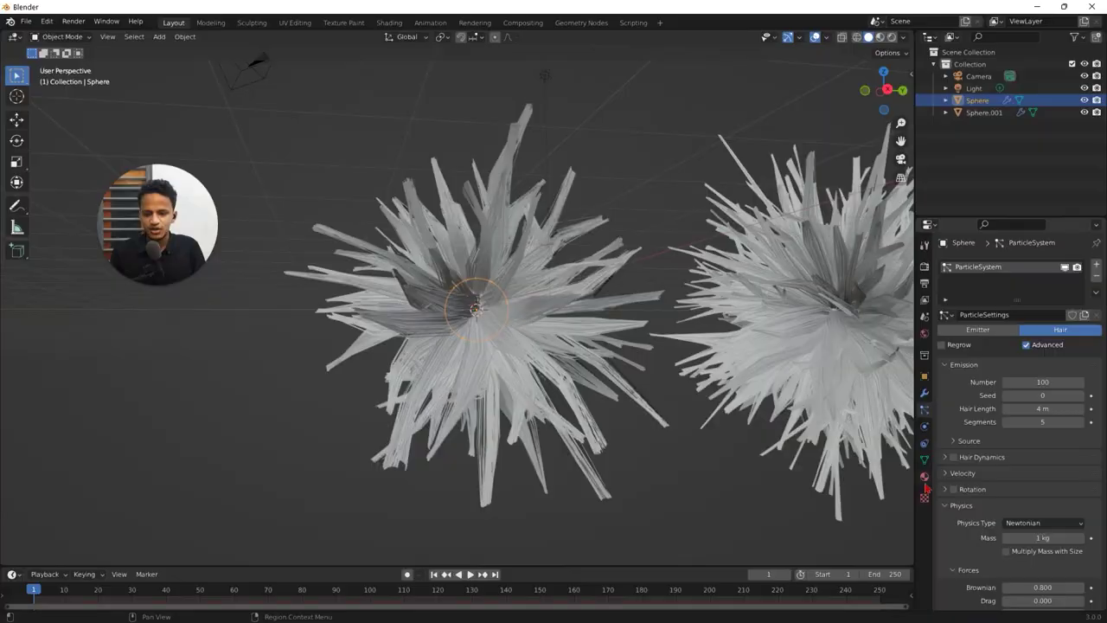
Step: Create Material.001 for Sphere and show its nodes in an enlarged Shader Editor, moving Principled BSDF aside
click(924, 477)
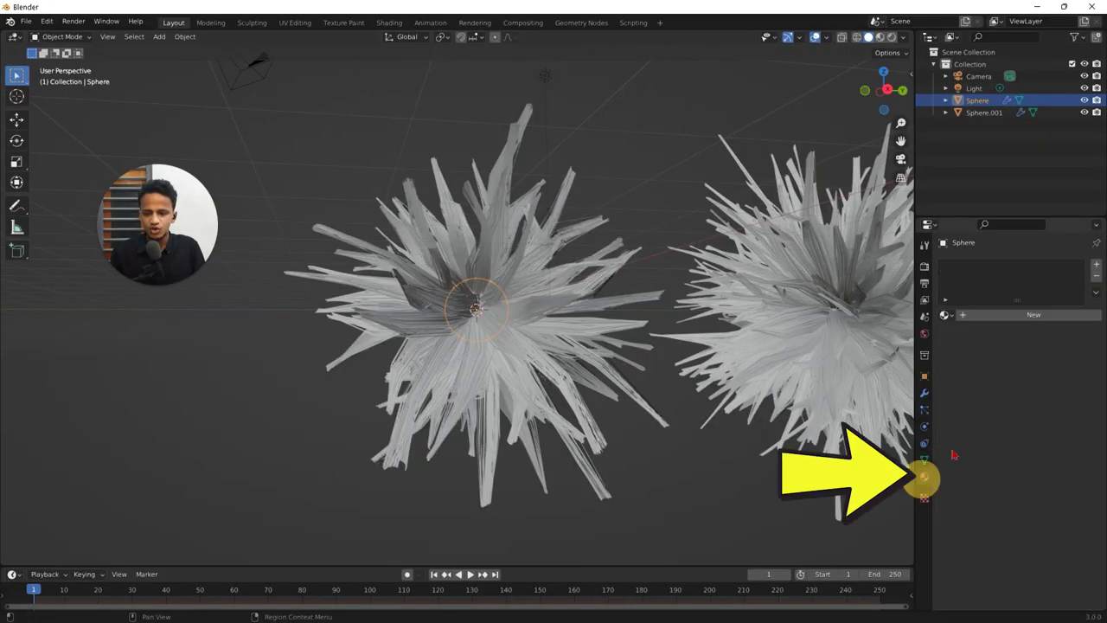
click(1033, 314)
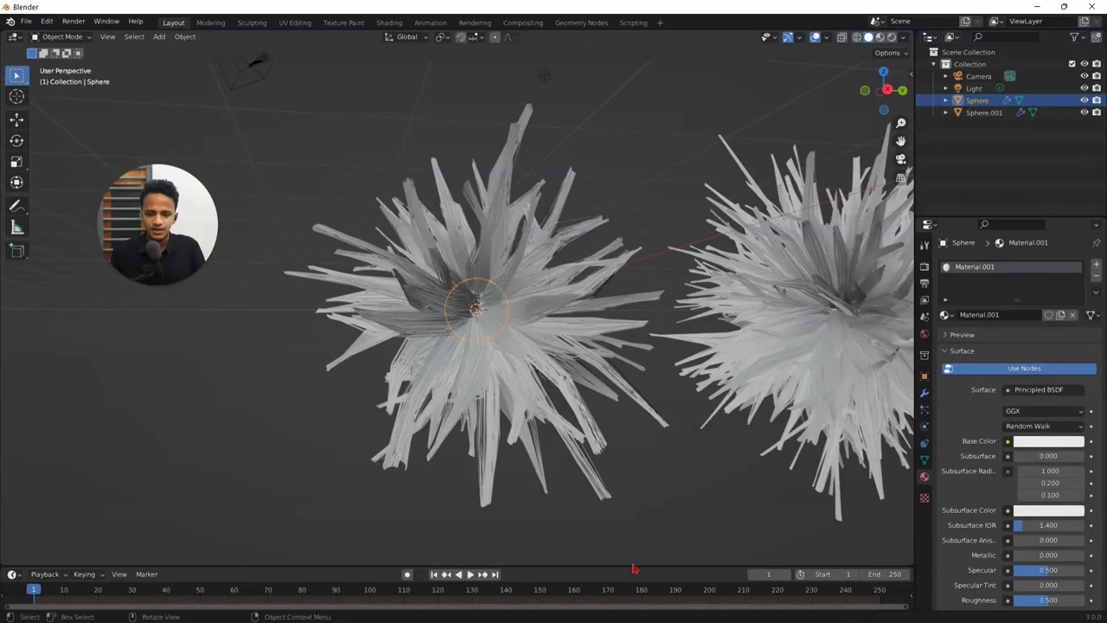
drag(630, 566, 671, 292)
click(12, 299)
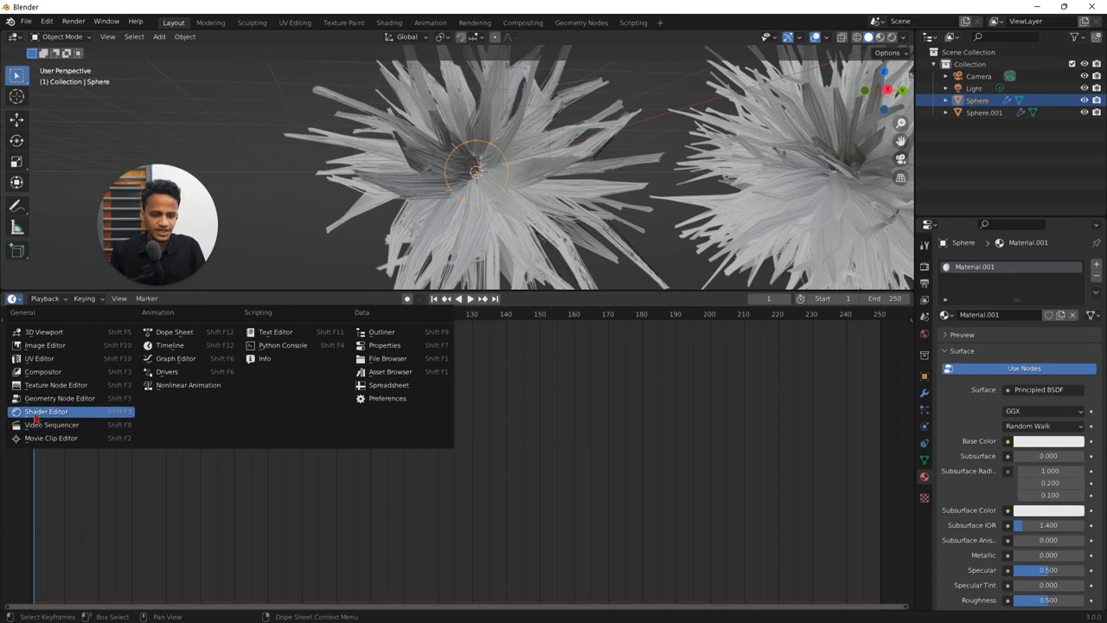
click(34, 413)
drag(325, 325, 695, 536)
drag(467, 354, 287, 350)
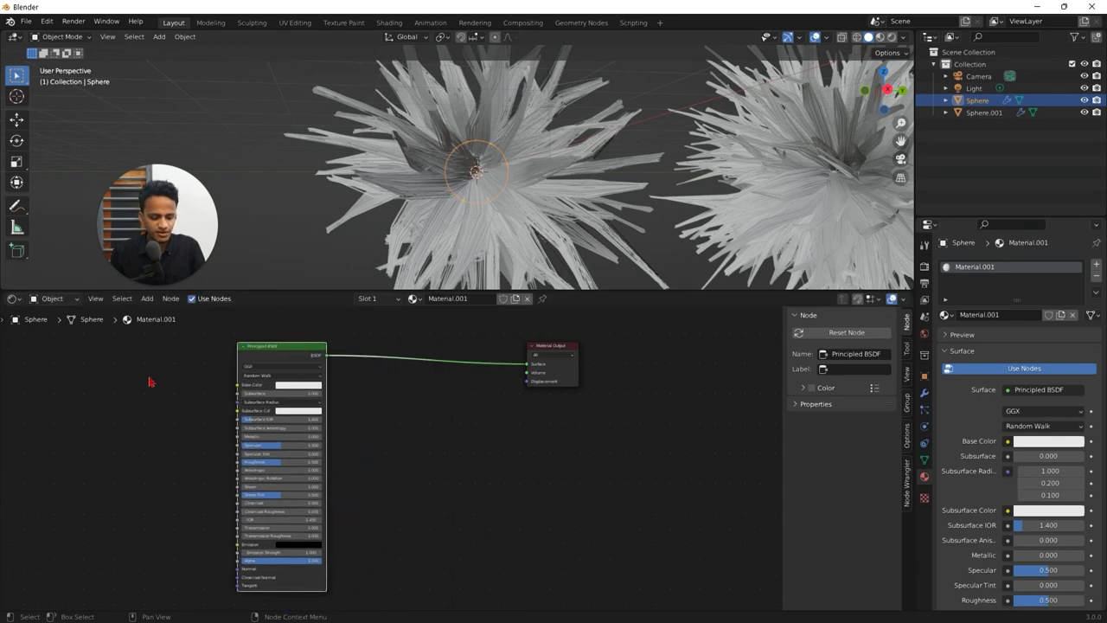
Step: Delete the Principled BSDF node, frame Material Output, and switch the viewport to rendered shading
key(x)
key(Home)
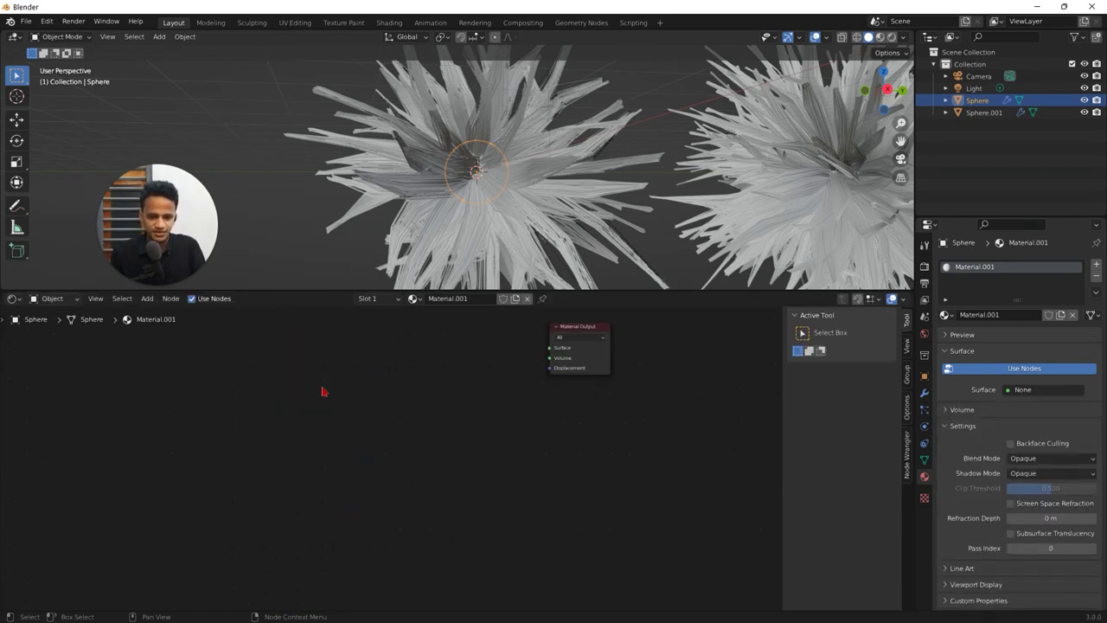
scroll(605, 173, down, 5)
scroll(609, 157, up, 2)
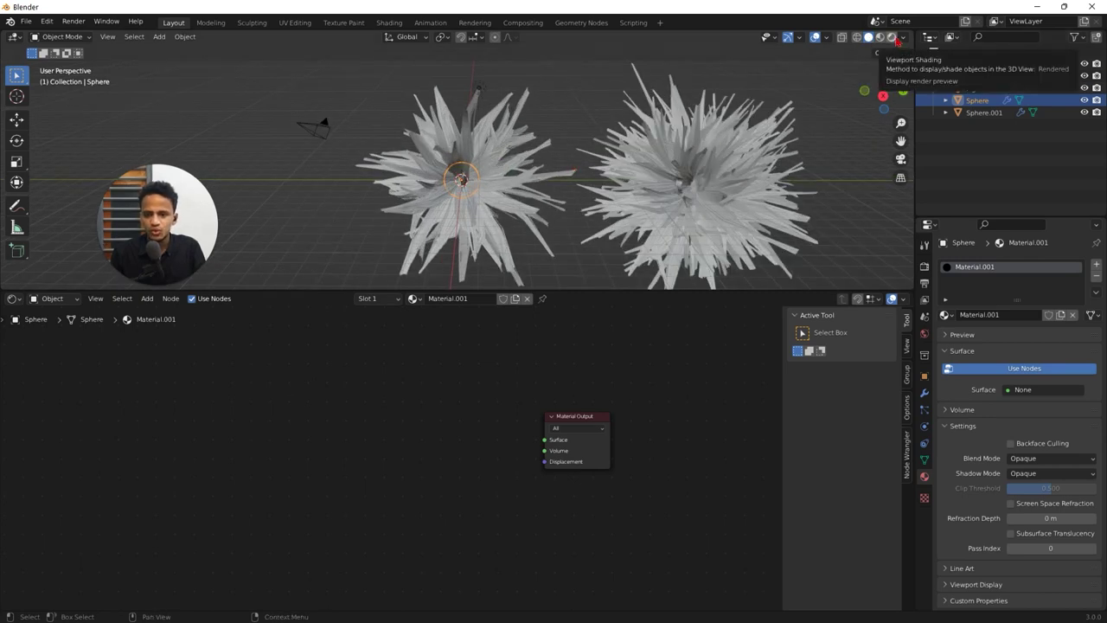
click(894, 39)
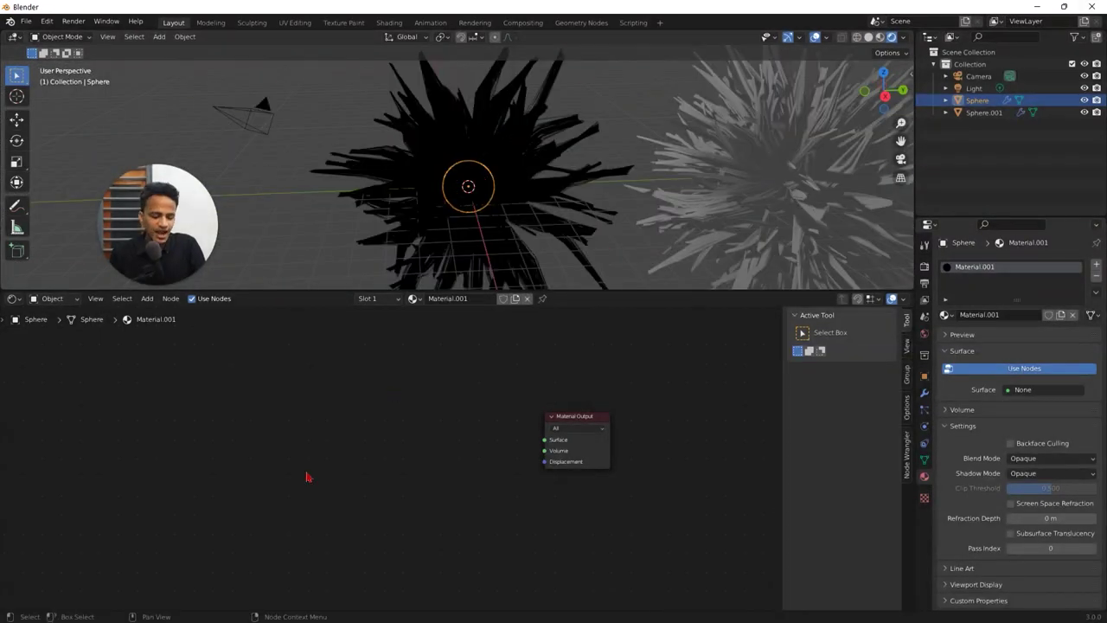
Step: Add a ColorRamp node by searching 'ramp' and position it in the editor
key(shift+a)
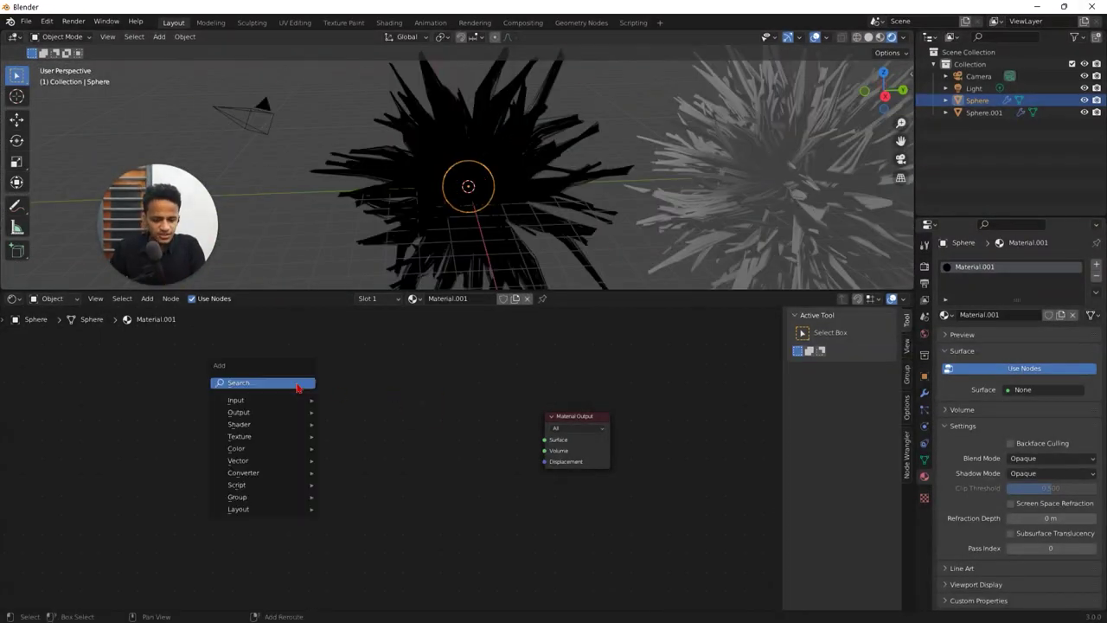
click(298, 385)
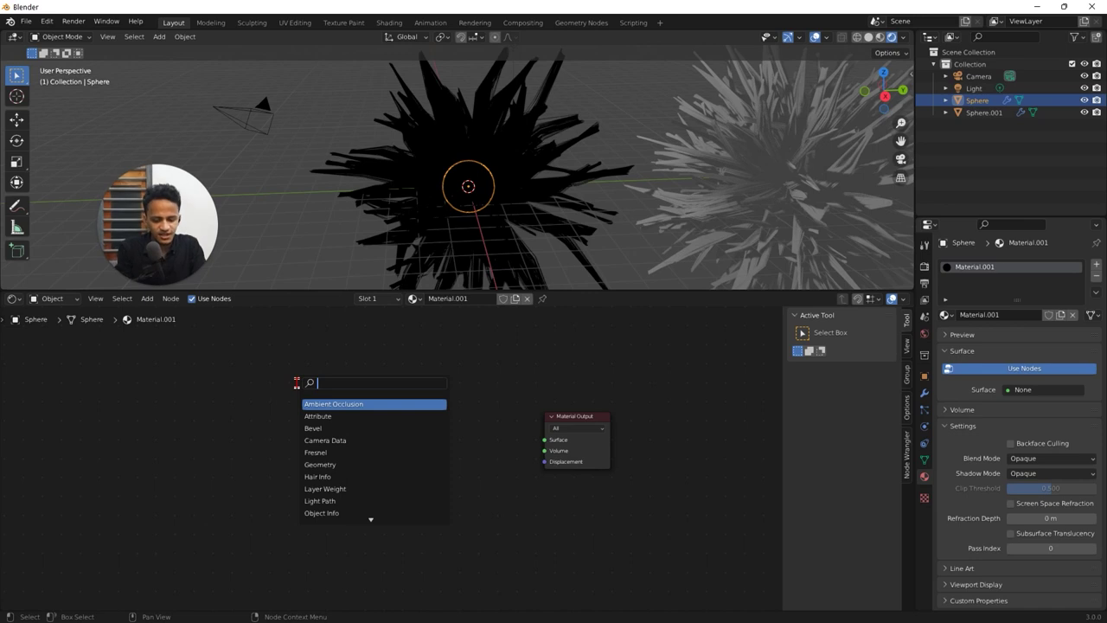
text(ramp)
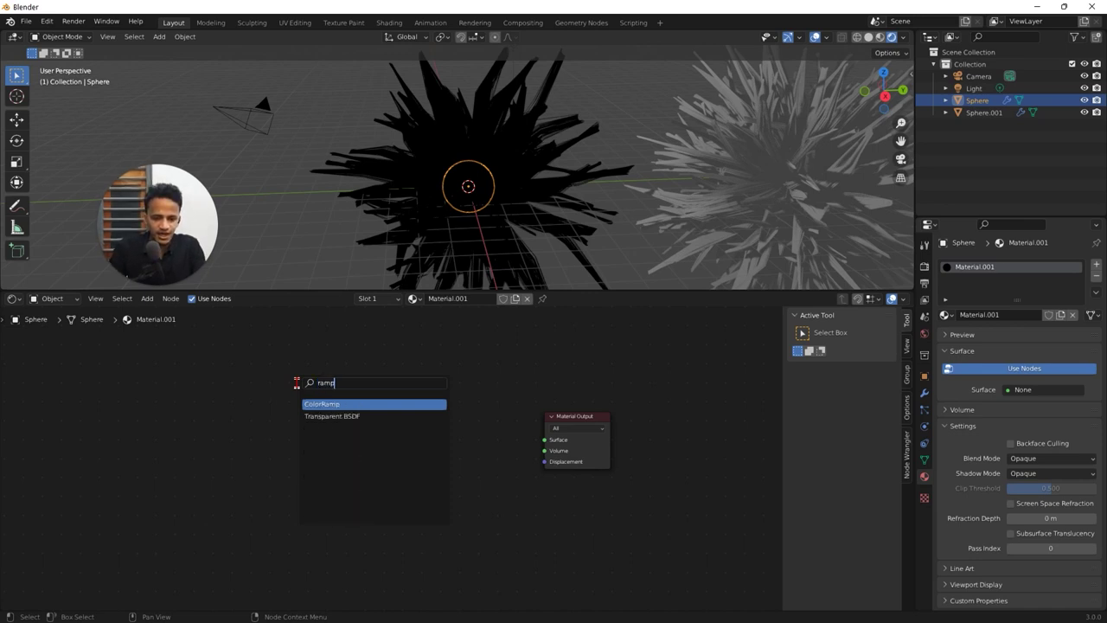
click(329, 406)
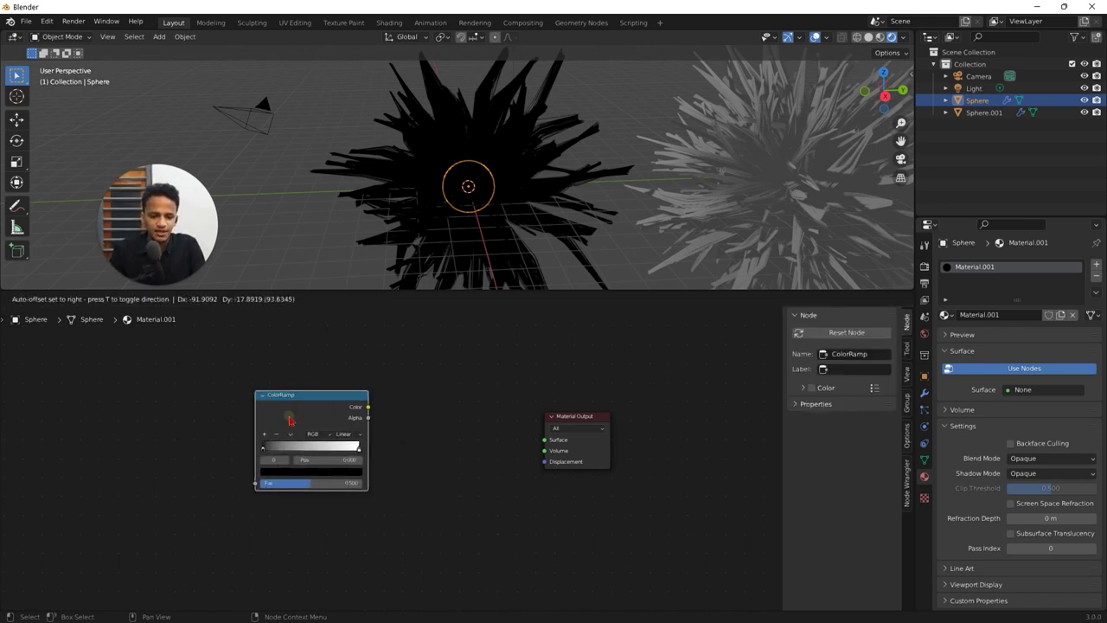
click(289, 415)
middle_drag(163, 455, 312, 478)
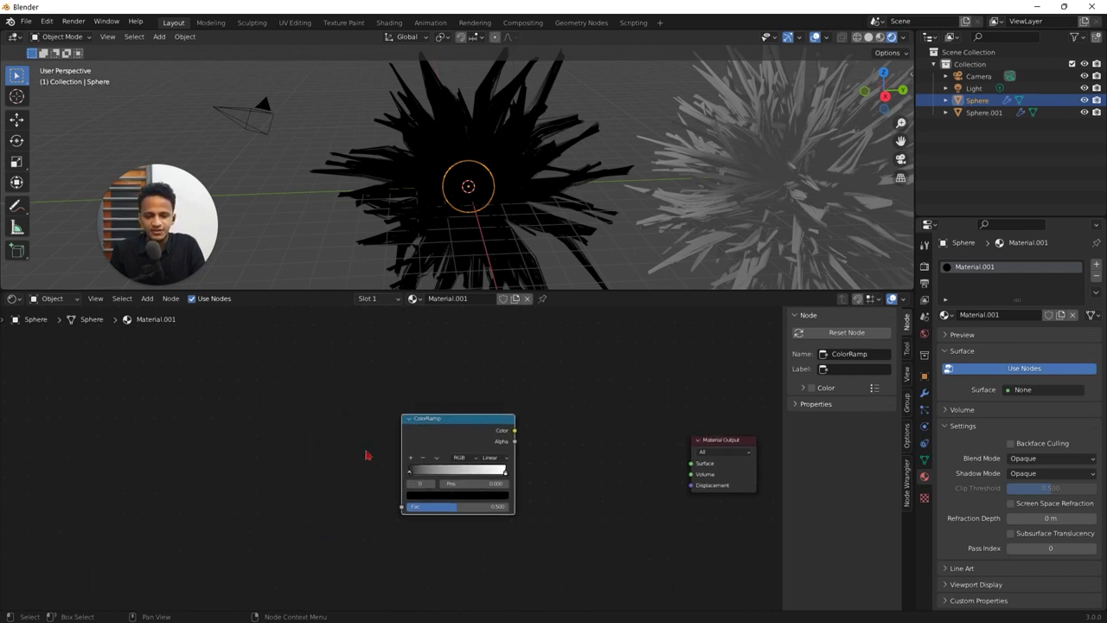
drag(445, 419, 454, 447)
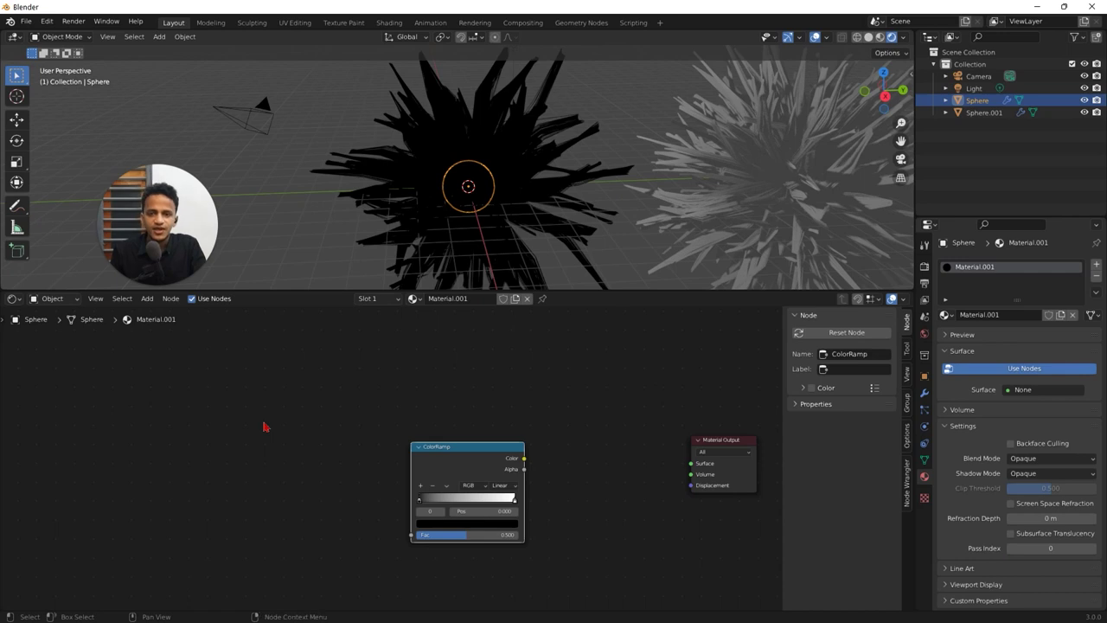
Step: Add a Hair Info node by searching 'ha' and place it at the left
key(shift+a)
click(265, 424)
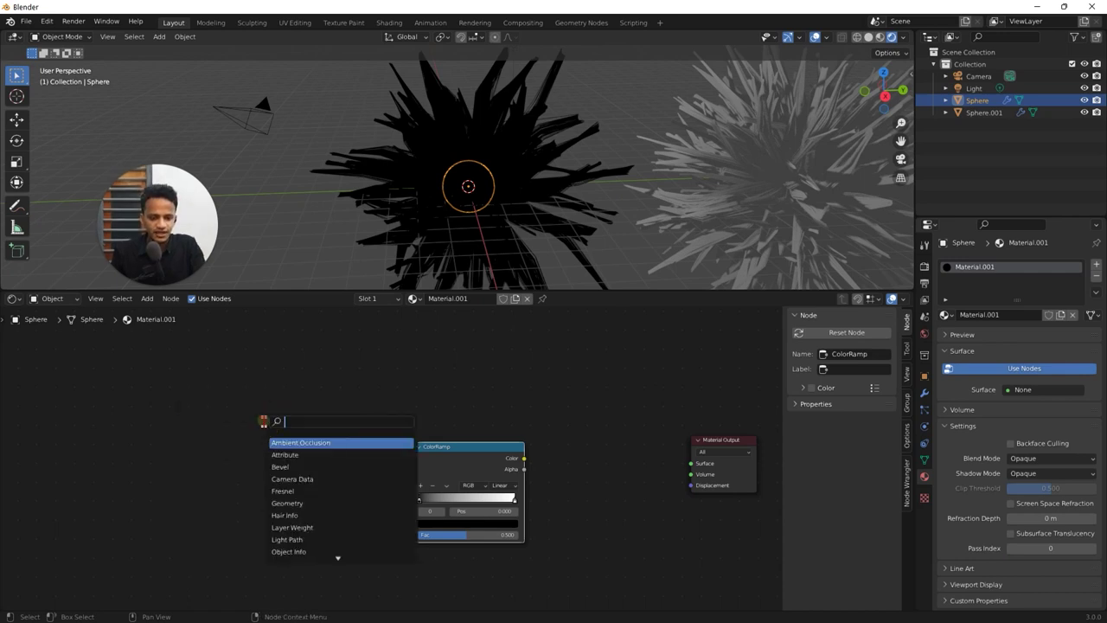
text(hair)
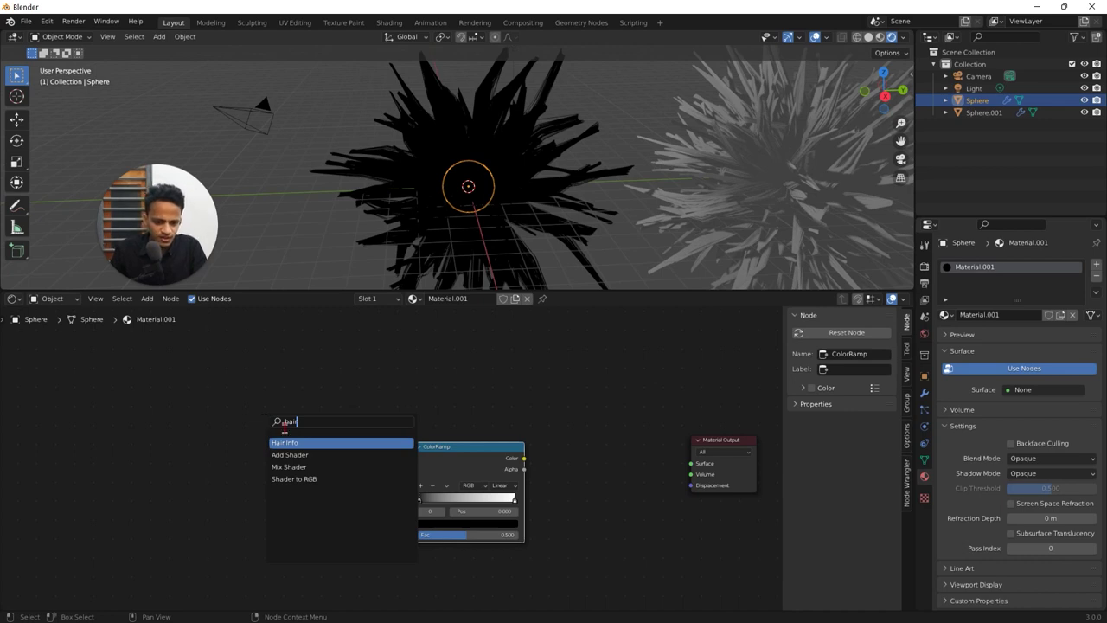
click(288, 441)
click(159, 432)
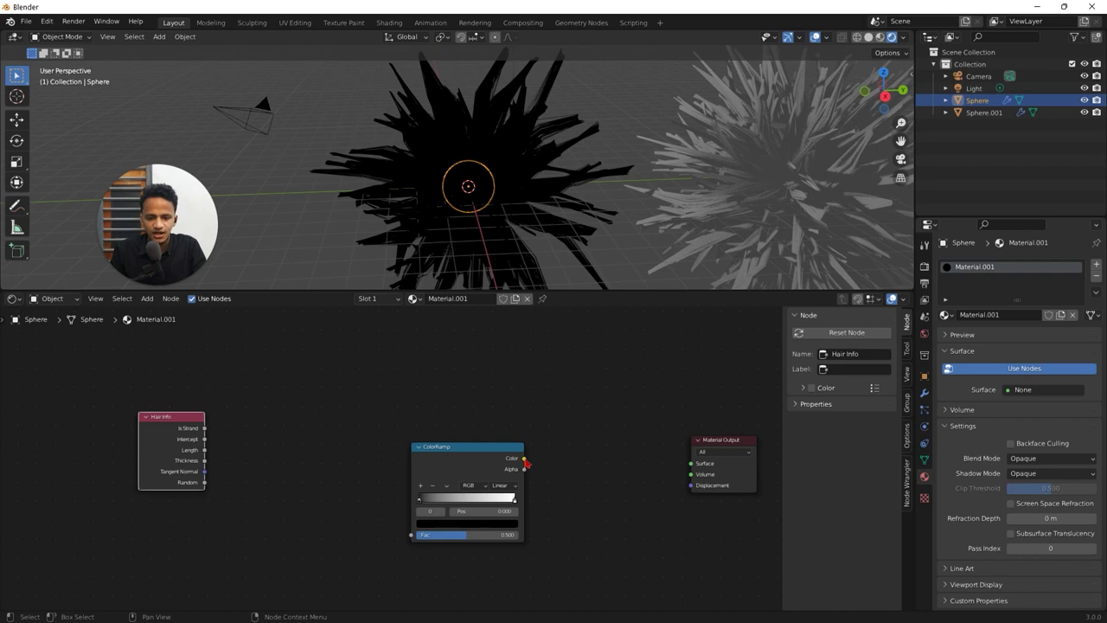
Step: Connect ColorRamp Color to Material Output Surface and Hair Info Intercept to ColorRamp Fac
drag(525, 460, 690, 464)
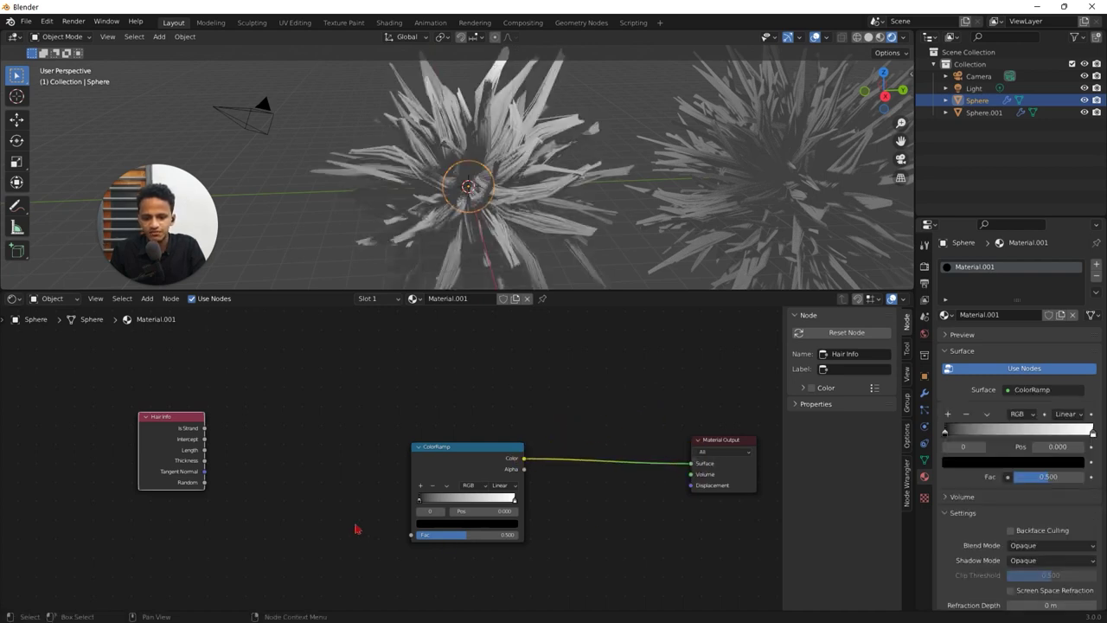
scroll(354, 528, up, 1)
mouse_move(156, 442)
mouse_down()
mouse_move(241, 460)
mouse_move(289, 448)
mouse_move(291, 475)
mouse_move(418, 564)
mouse_up()
scroll(200, 458, up, 1)
scroll(403, 574, up, 2)
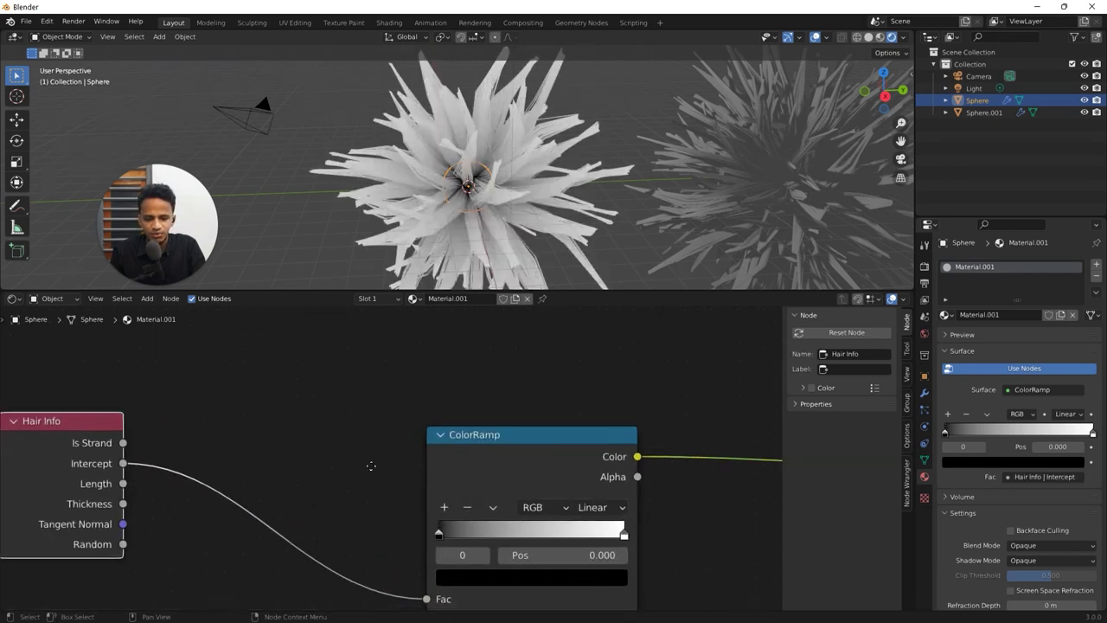
middle_drag(289, 517, 339, 531)
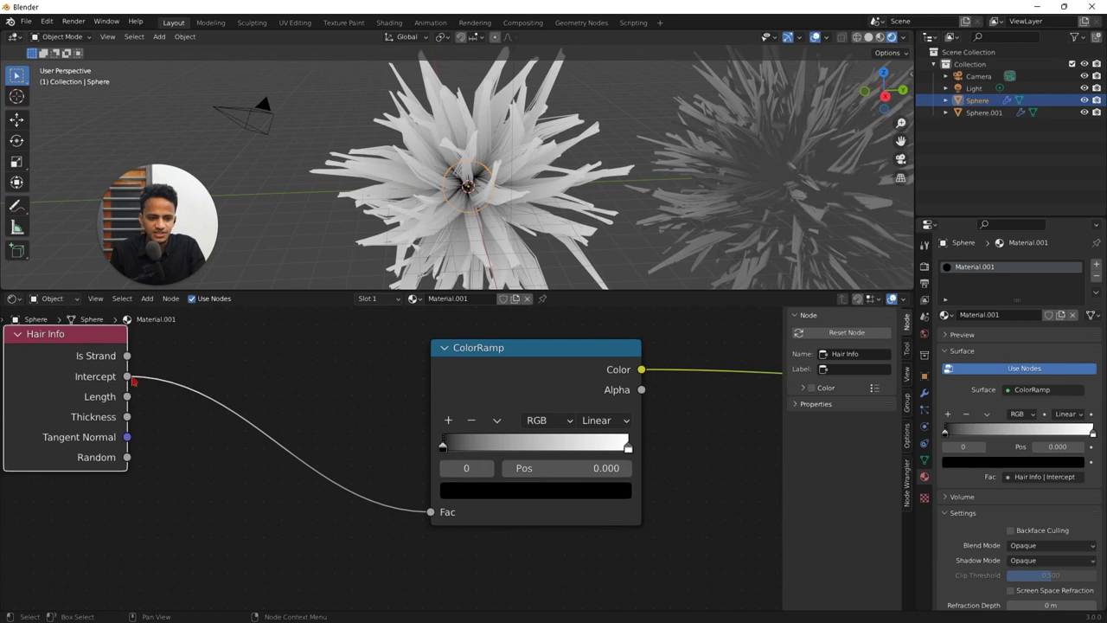
scroll(295, 514, down, 1)
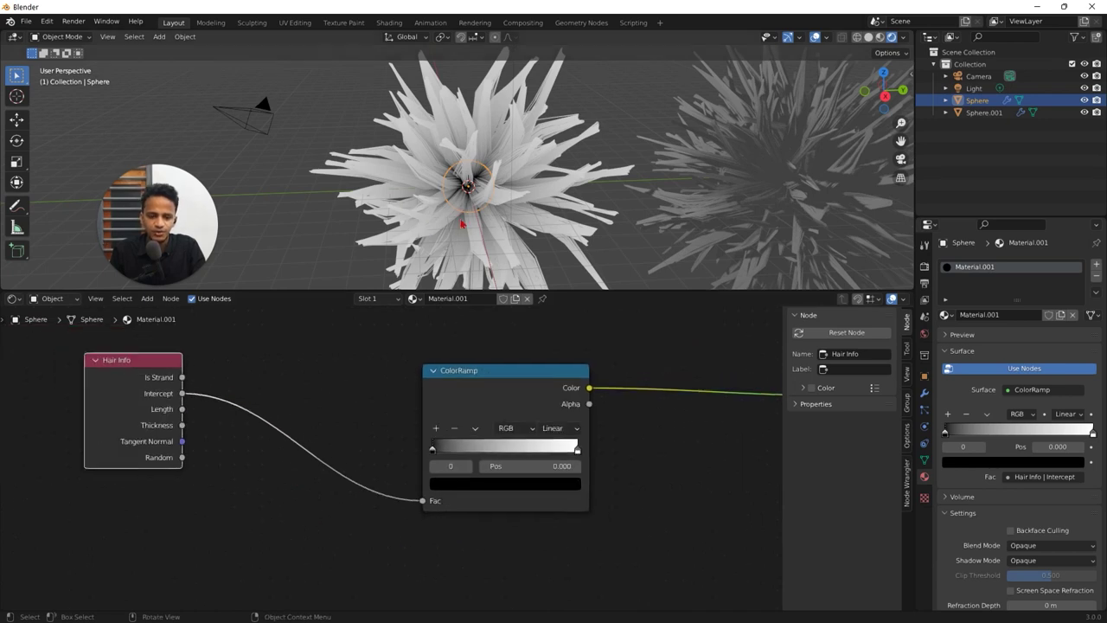
scroll(510, 210, up, 3)
Step: Move the ColorRamp's black stop to 0.389 and orbit to check the black-to-white spikes
drag(512, 292, 514, 400)
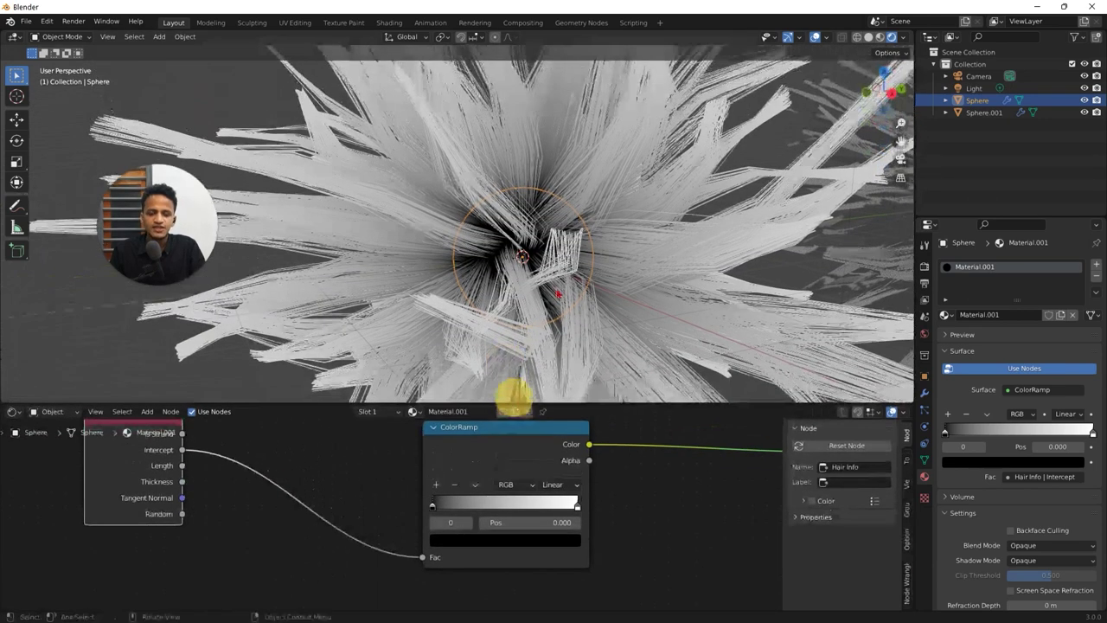
middle_drag(510, 346, 433, 354)
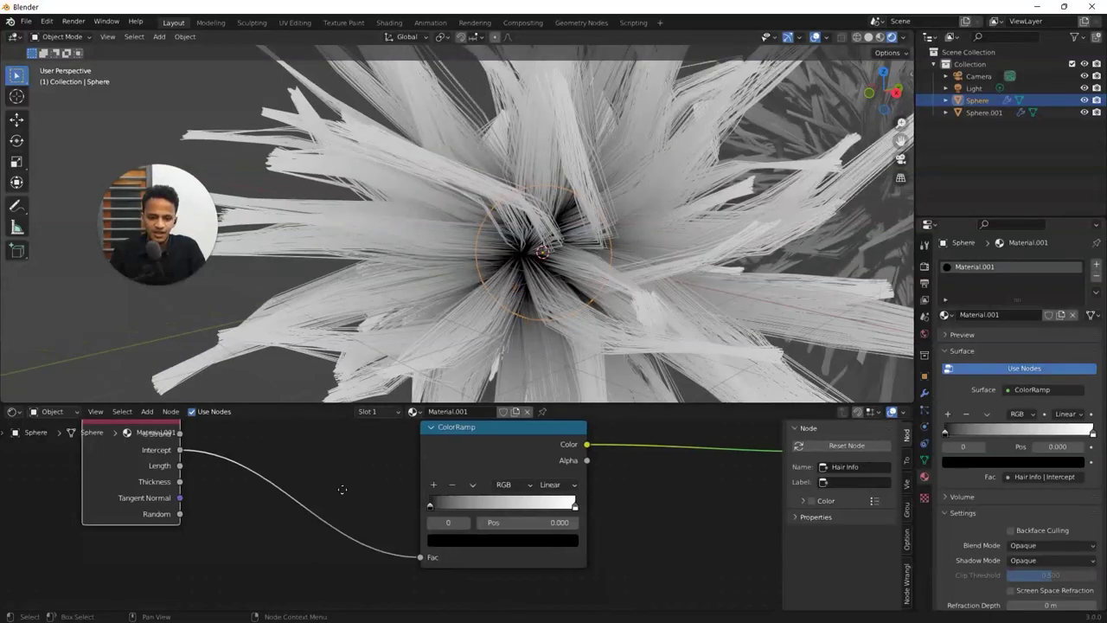
middle_drag(342, 489, 330, 503)
drag(416, 521, 473, 517)
scroll(495, 182, down, 3)
middle_drag(494, 181, 415, 203)
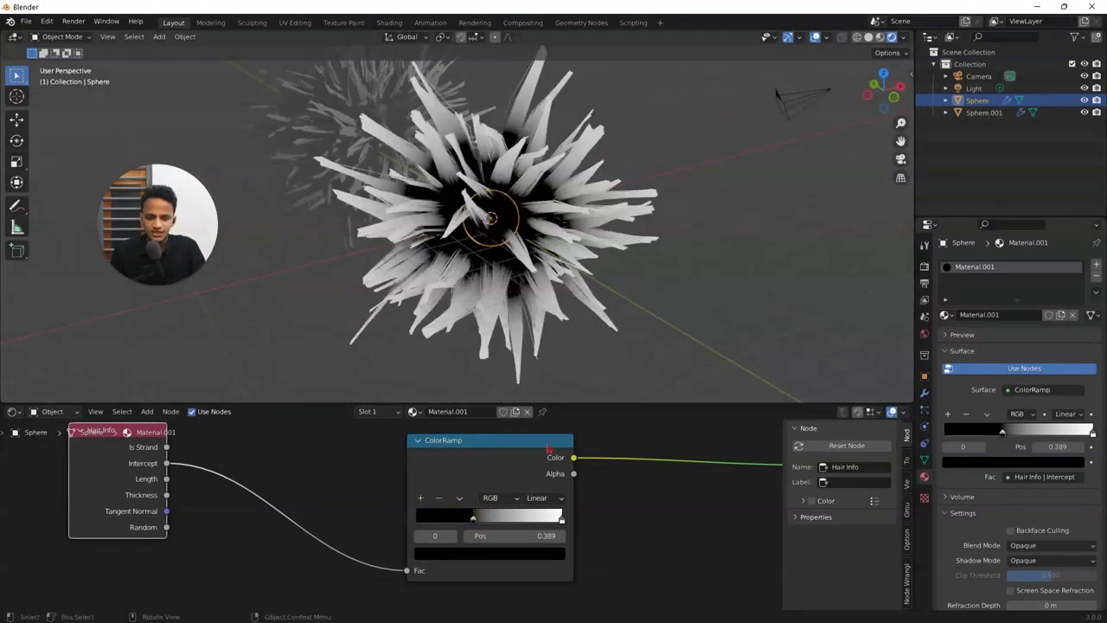
drag(377, 485, 598, 539)
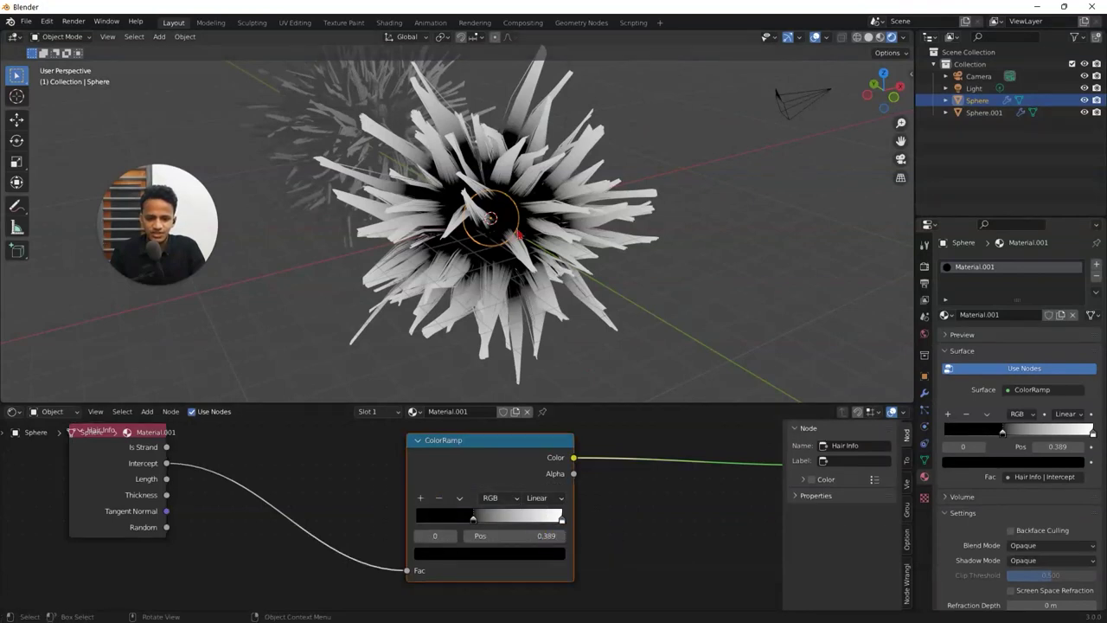
scroll(626, 211, up, 3)
scroll(626, 211, up, 2)
middle_drag(626, 211, 588, 242)
scroll(615, 178, down, 2)
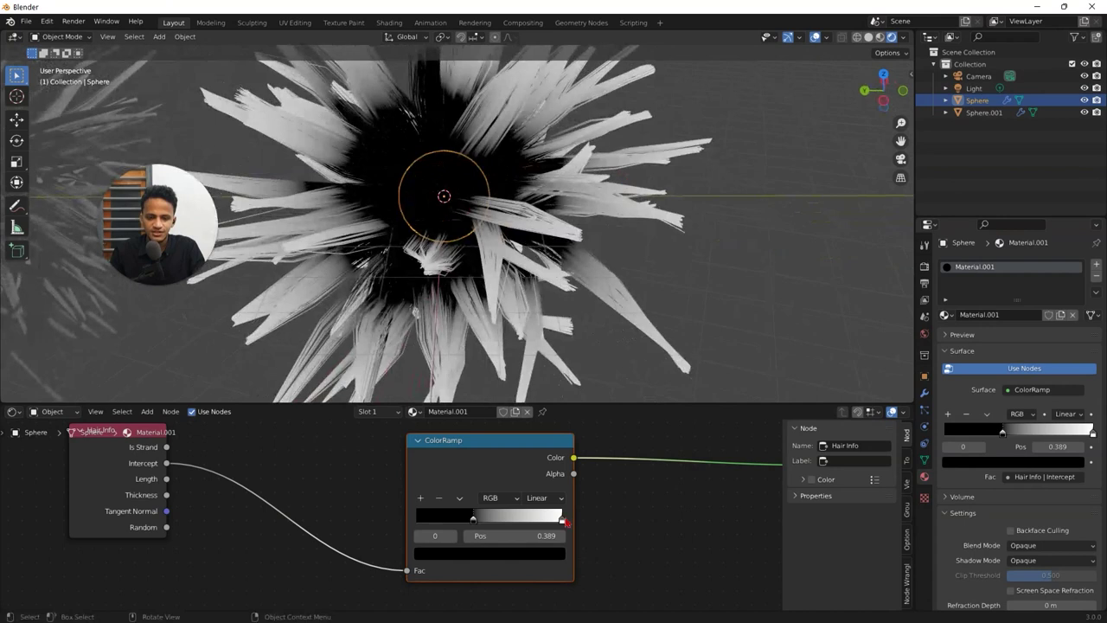
Step: Set the first sphere's ColorRamp stops to blue at the root and orange at the tip
click(472, 522)
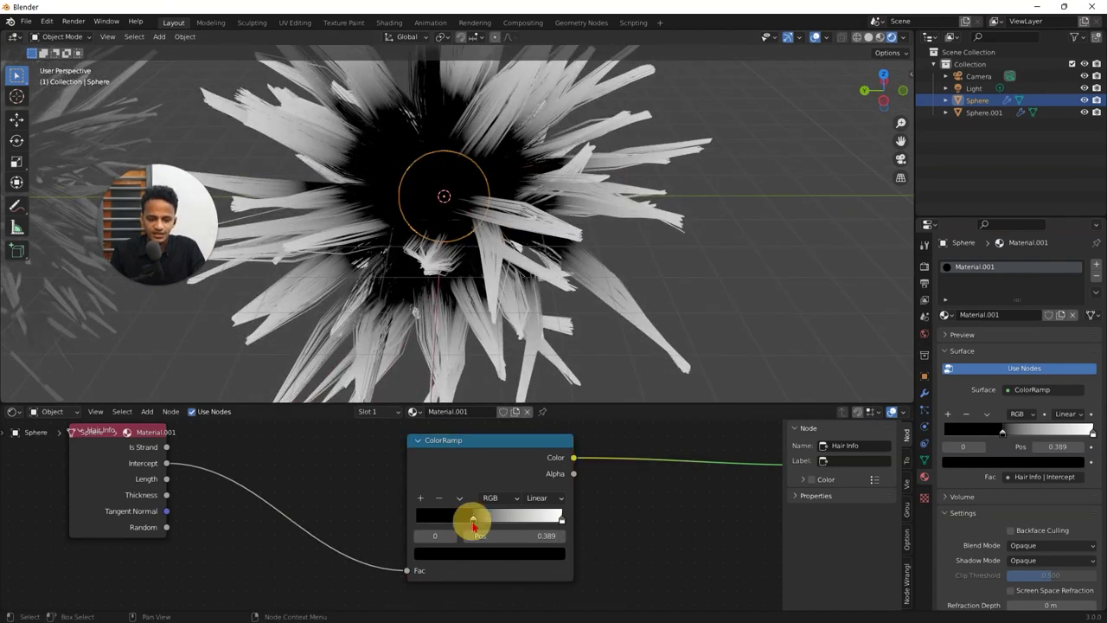
click(464, 560)
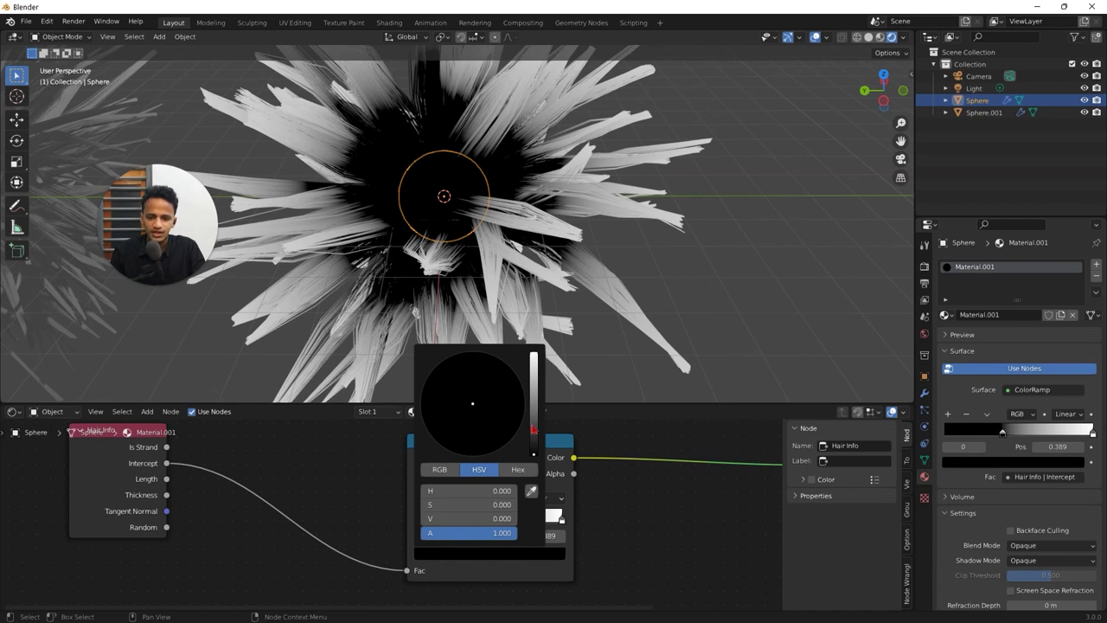
drag(534, 450, 501, 377)
click(491, 372)
click(562, 520)
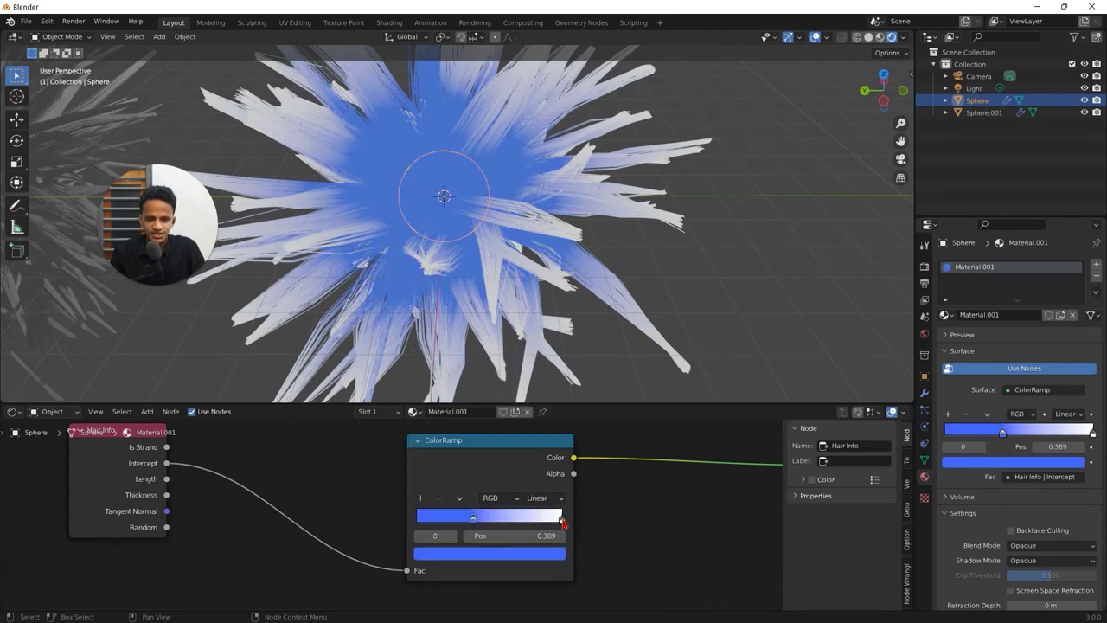
click(537, 556)
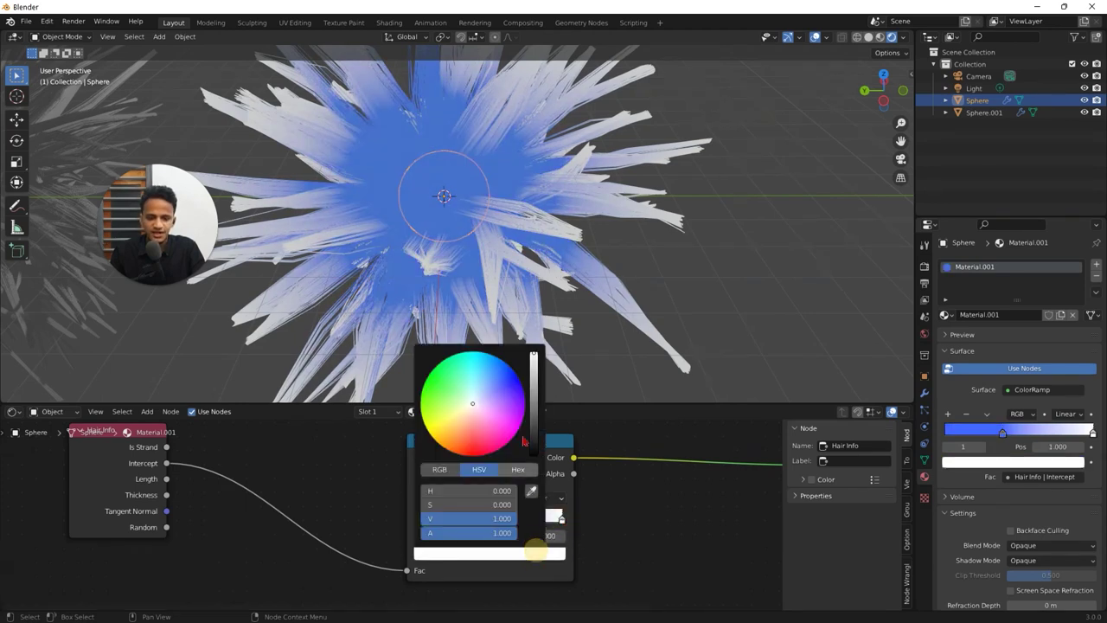
mouse_move(433, 451)
mouse_down()
mouse_move(421, 443)
mouse_move(432, 452)
mouse_move(426, 469)
mouse_up()
Step: Select Sphere.001, assign the gradient material and make it a separate copy, Material.002
scroll(613, 238, down, 3)
click(613, 238)
mouse_move(613, 238)
middle_down()
mouse_move(500, 284)
mouse_move(548, 234)
mouse_move(637, 228)
mouse_move(605, 227)
middle_up()
click(675, 228)
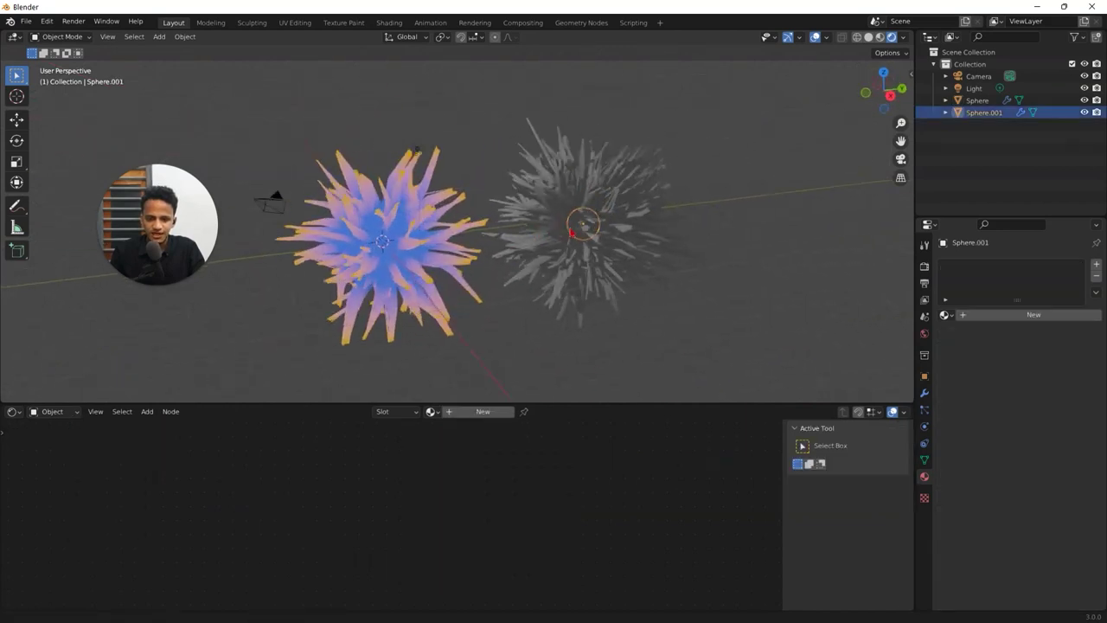
click(429, 410)
click(459, 458)
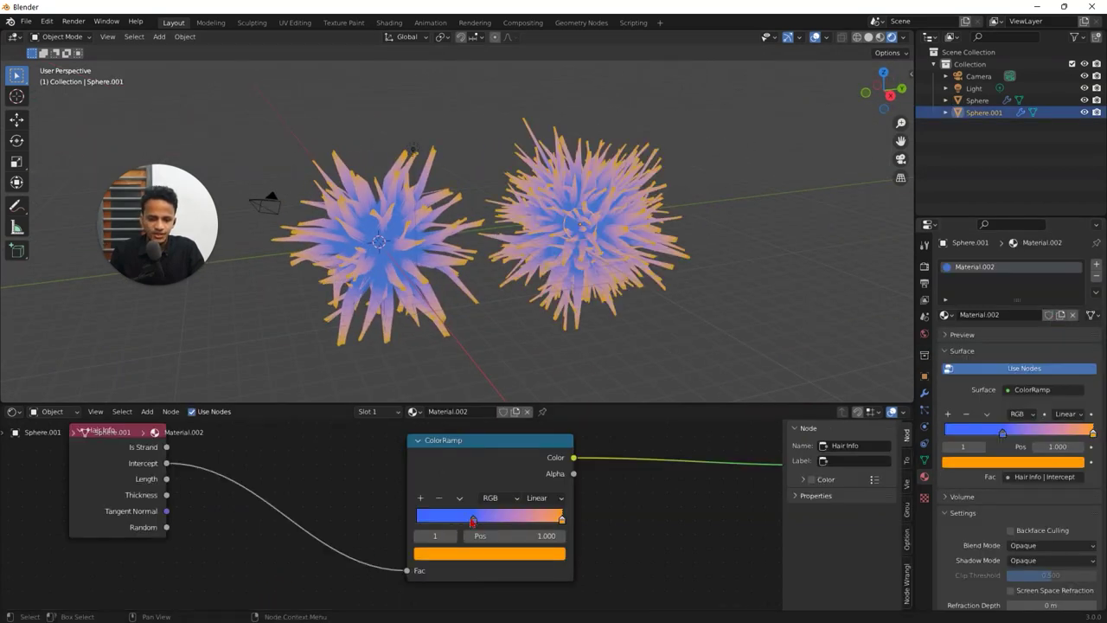
Step: Change Material.002's left ColorRamp stop to pink
click(473, 519)
click(454, 553)
click(433, 430)
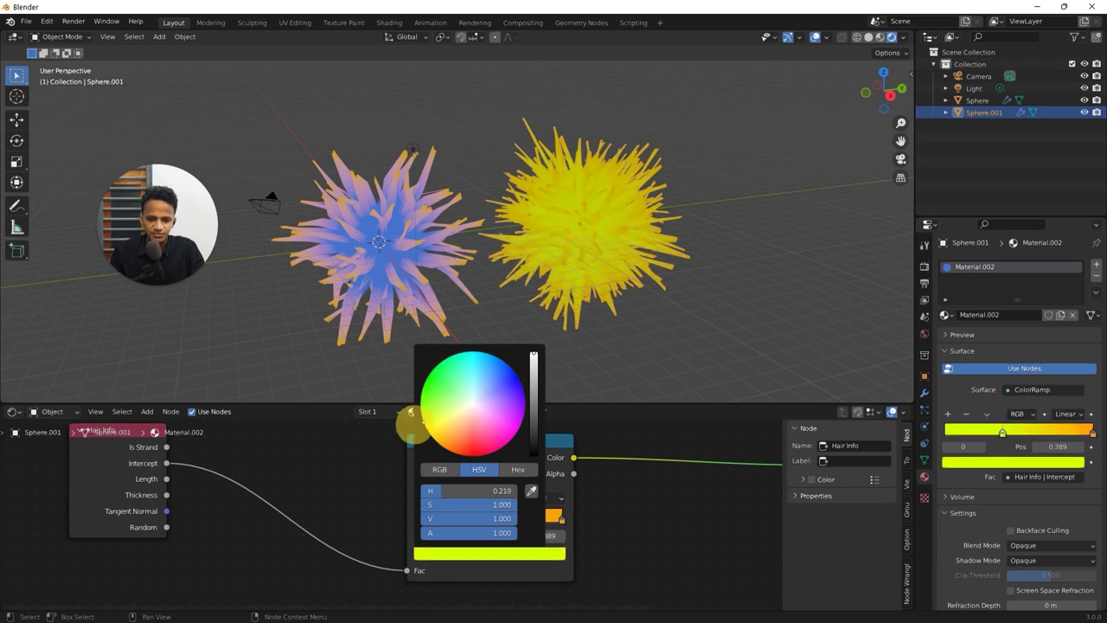
drag(437, 490, 513, 507)
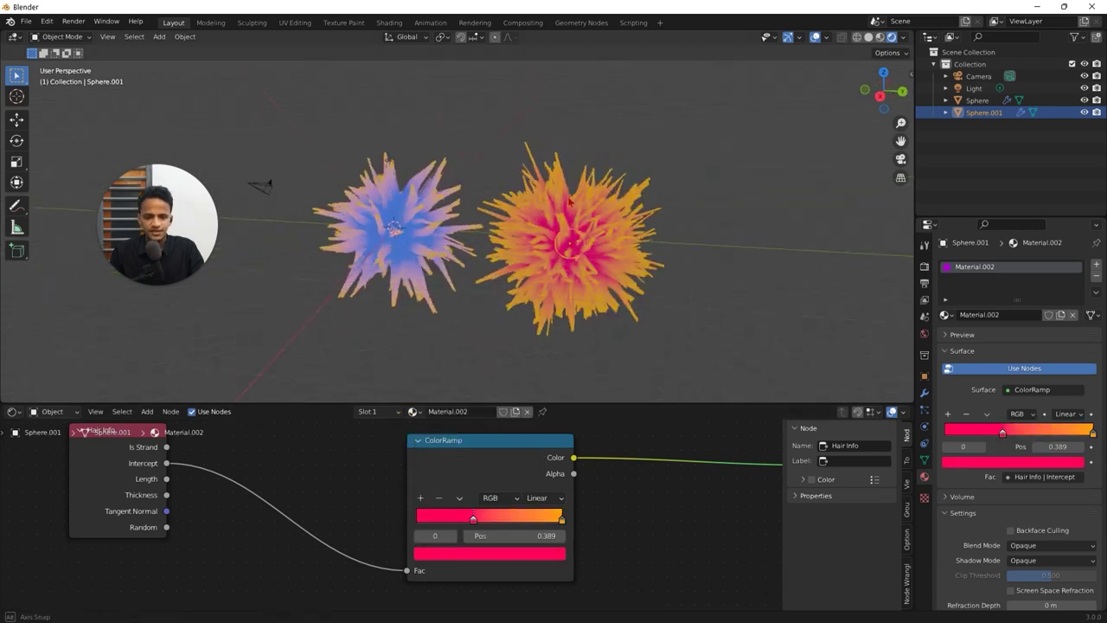